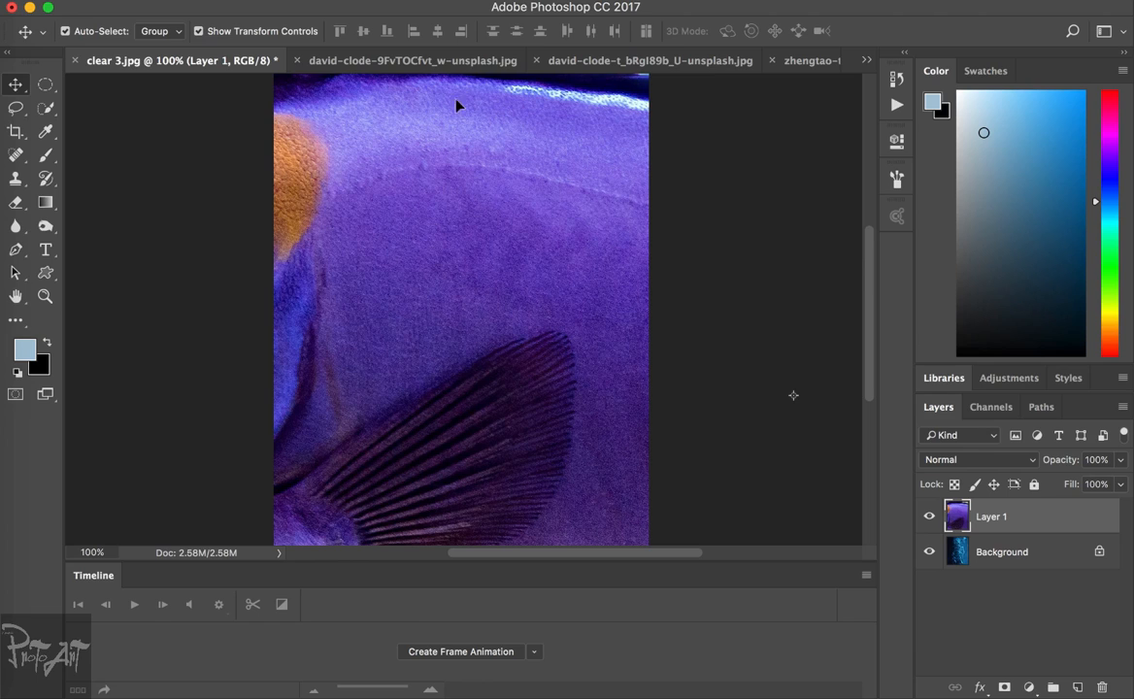
# - Scale the oversized purple fish on Layer 1 to about 14.1% and place it across the figure's upper body in clear 3.jpg
pyautogui.press('z')
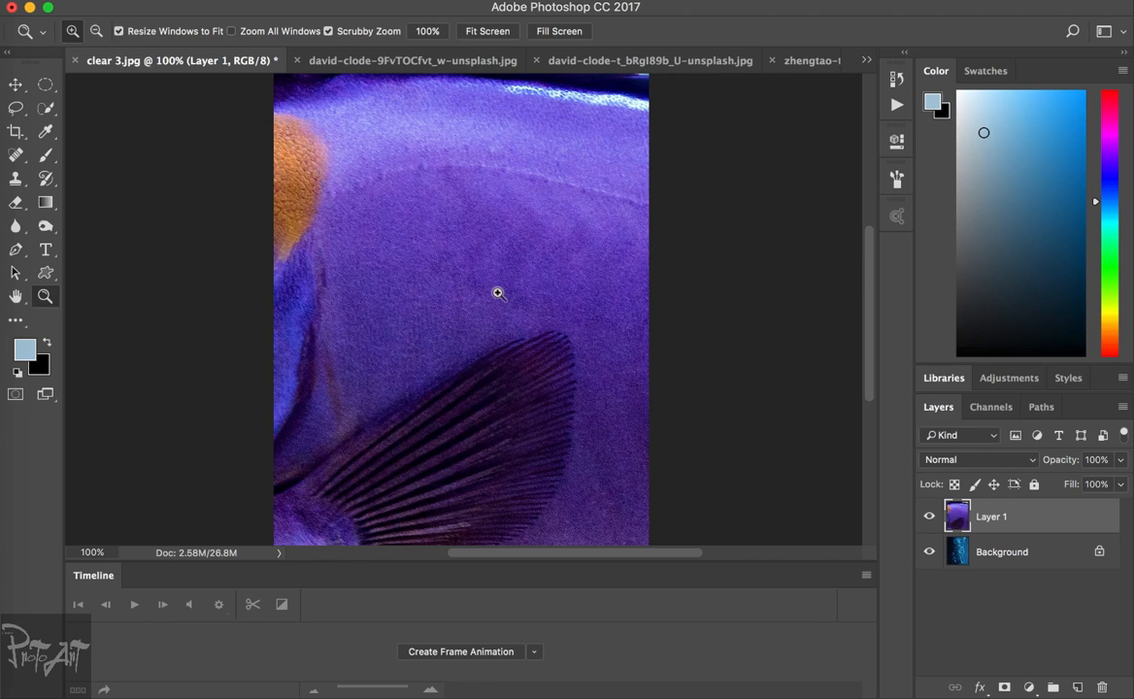
pyautogui.keyDown('alt'); pyautogui.click(497, 350); pyautogui.keyUp('alt')
pyautogui.keyDown('alt'); pyautogui.click(498, 349); pyautogui.keyUp('alt')
pyautogui.keyDown('alt'); pyautogui.click(497, 350); pyautogui.keyUp('alt')
pyautogui.keyDown('alt'); pyautogui.click(498, 349); pyautogui.keyUp('alt')
pyautogui.press('v')
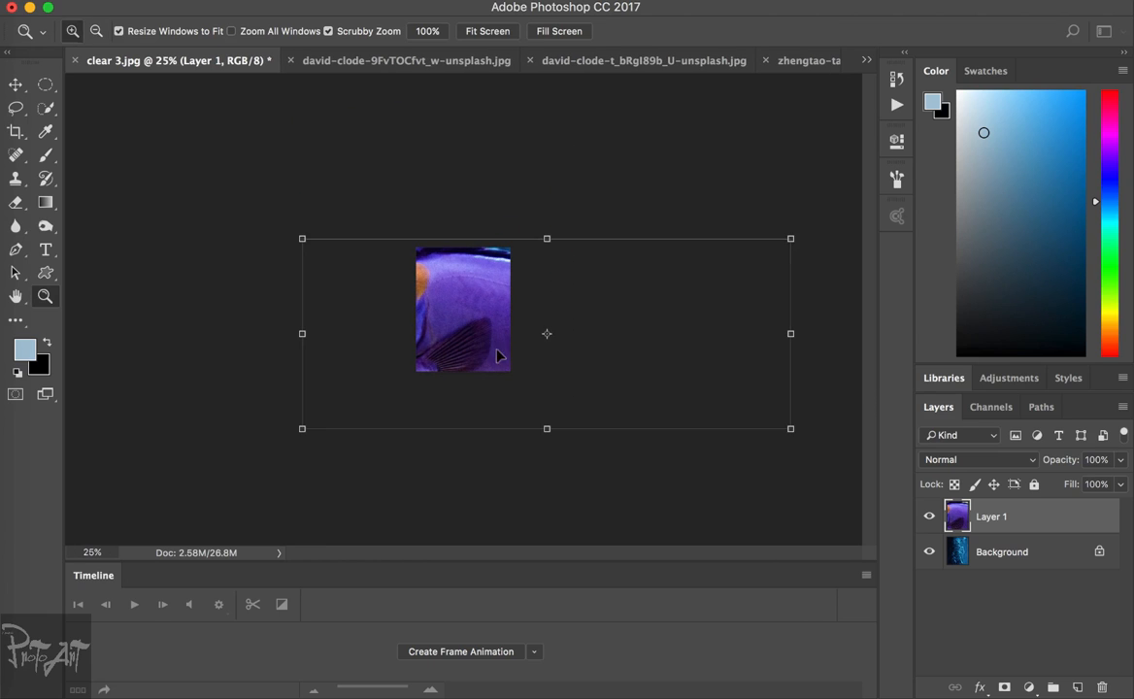
pyautogui.moveTo(790, 428); pyautogui.dragTo(518, 319)
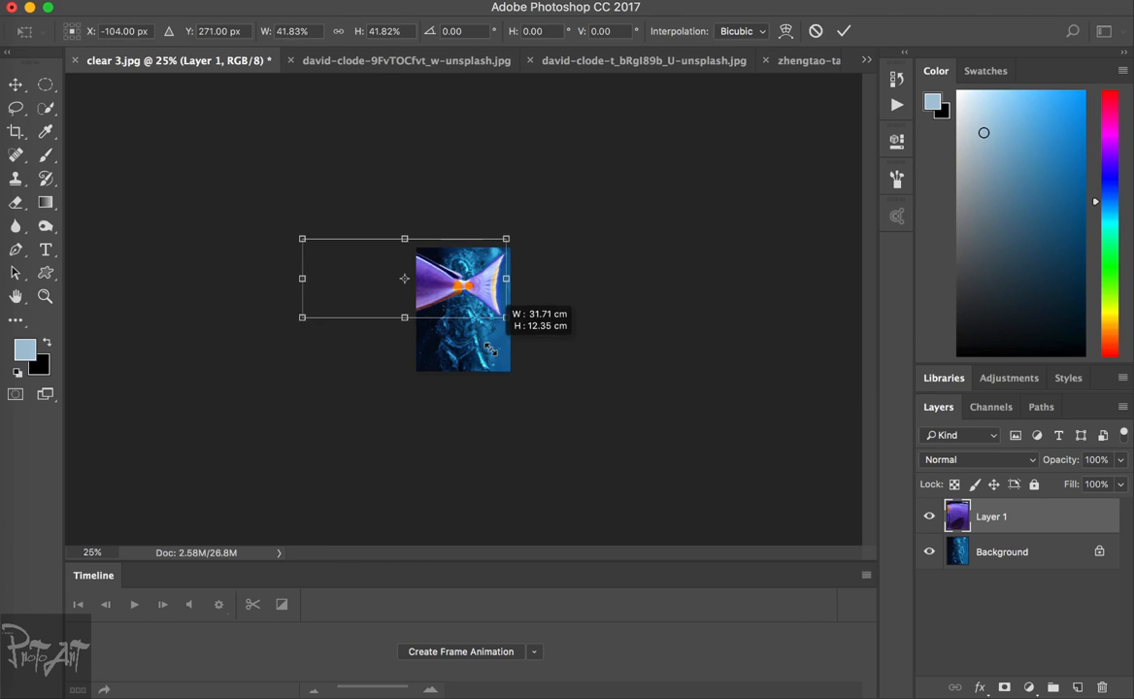
pyautogui.moveTo(448, 309); pyautogui.dragTo(485, 296)
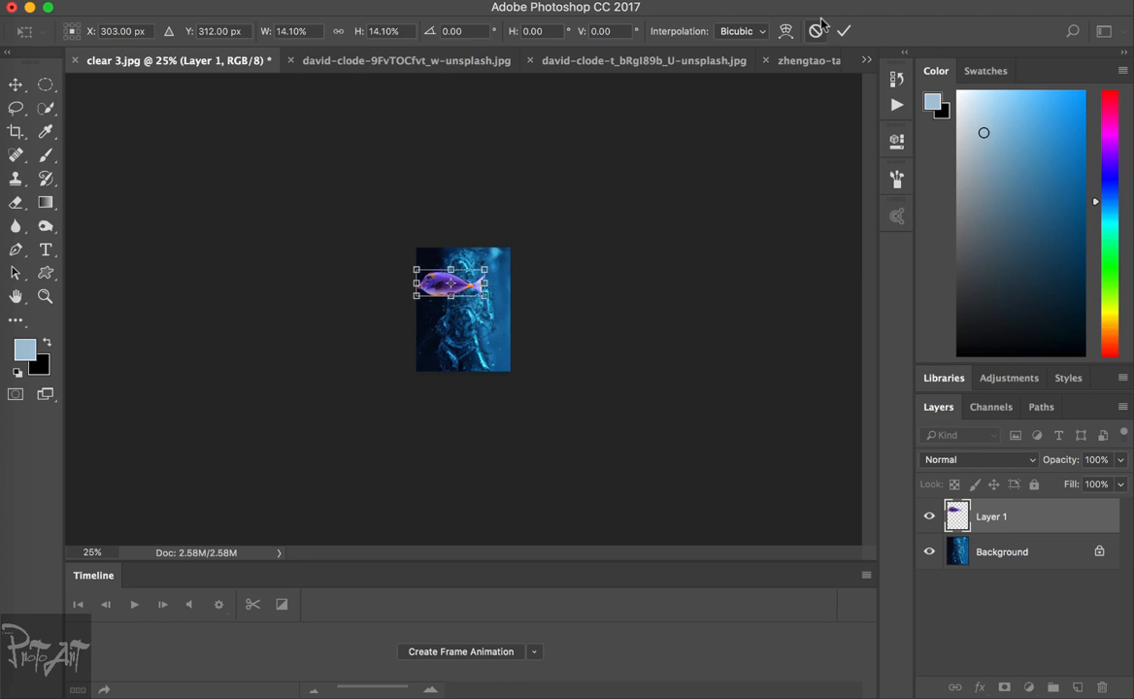
pyautogui.click(845, 31)
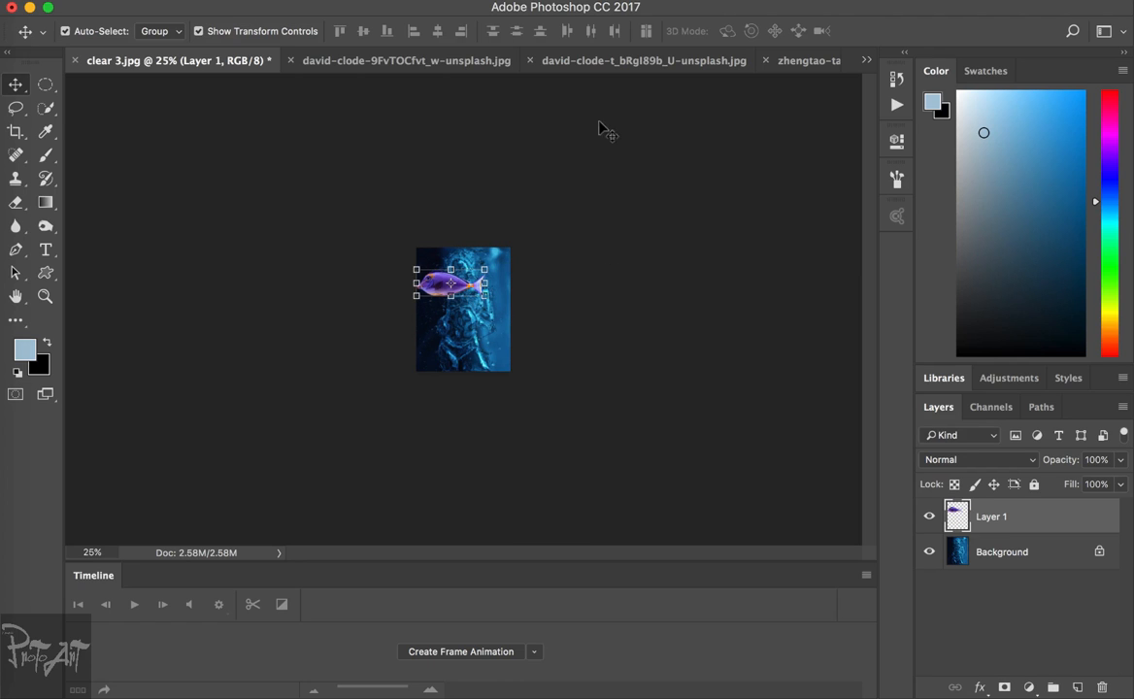
# - Close the purple fish's source document
pyautogui.click(409, 62)
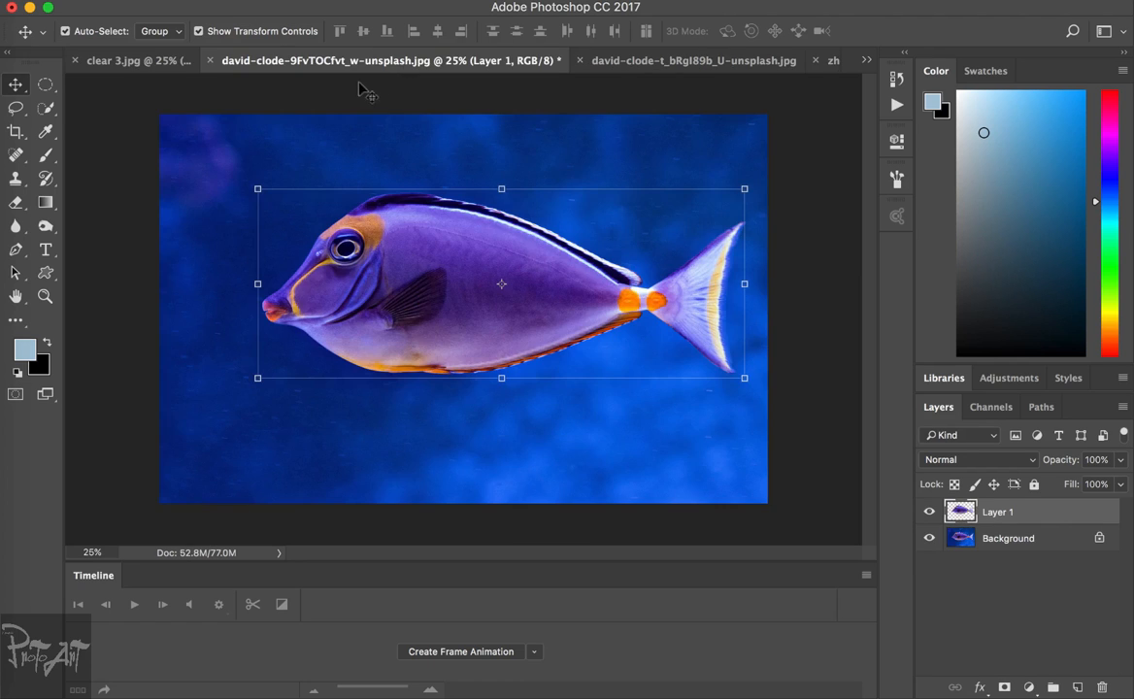
pyautogui.click(211, 60)
pyautogui.click(484, 248)
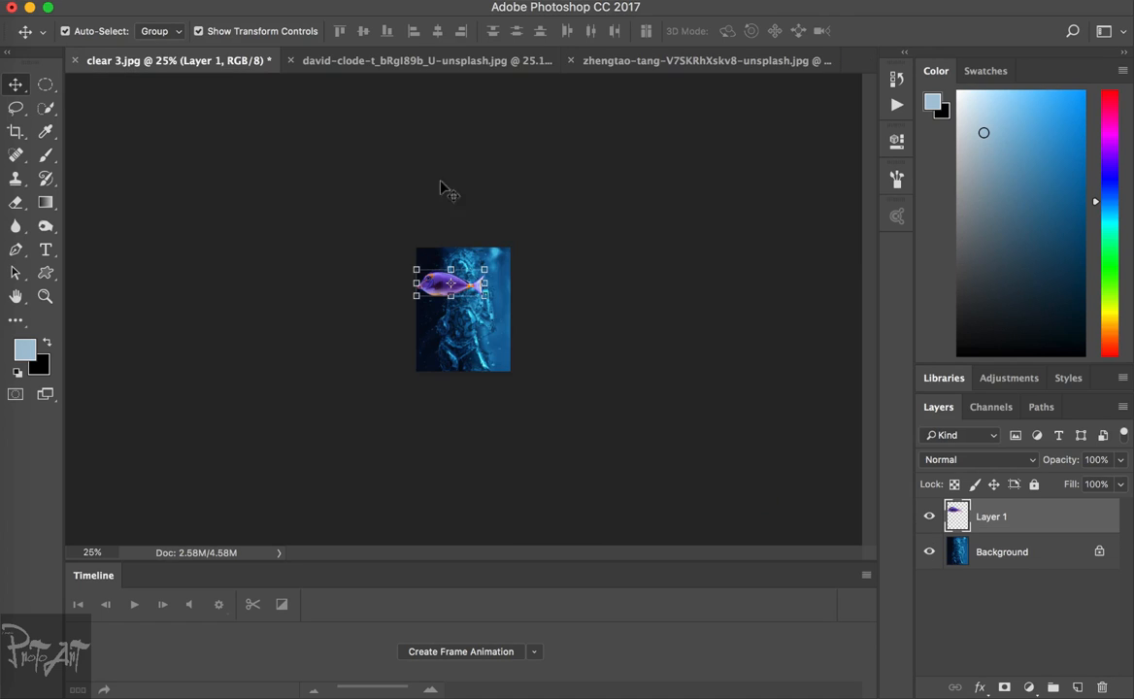
# - Copy the cut-out blue-and-yellow striped fish into clear 3.jpg and scale it to about 17.3%, placing it over the image's lower half
pyautogui.click(343, 64)
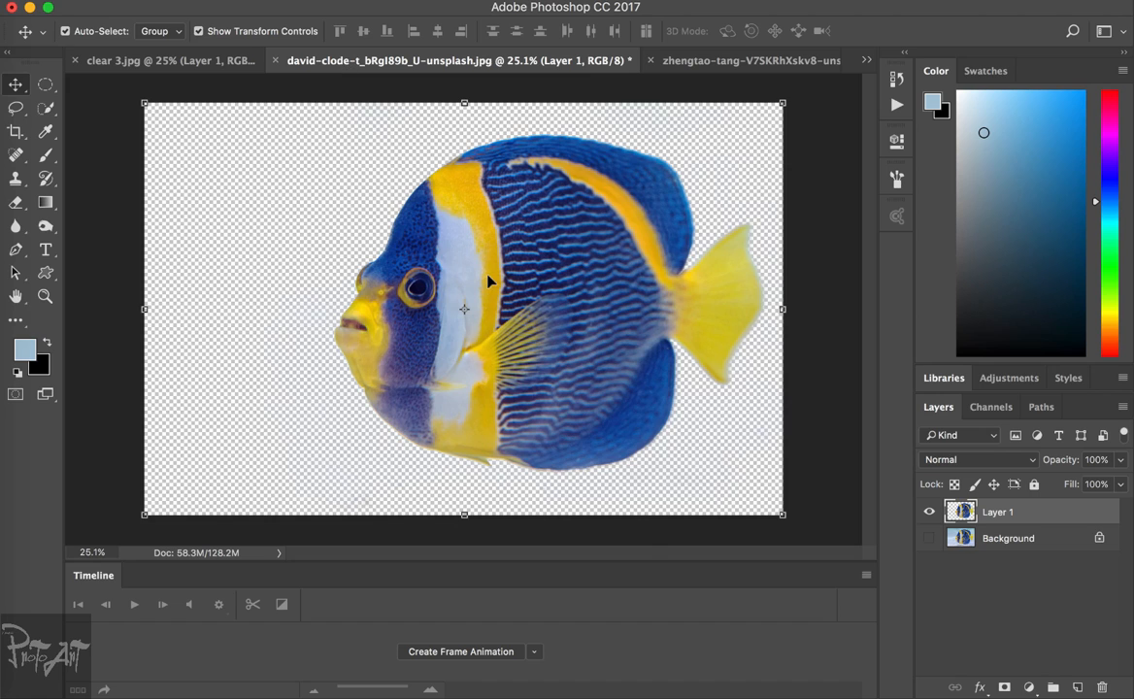
pyautogui.moveTo(479, 236); pyautogui.dragTo(228, 62)
pyautogui.moveTo(413, 283); pyautogui.dragTo(473, 299)
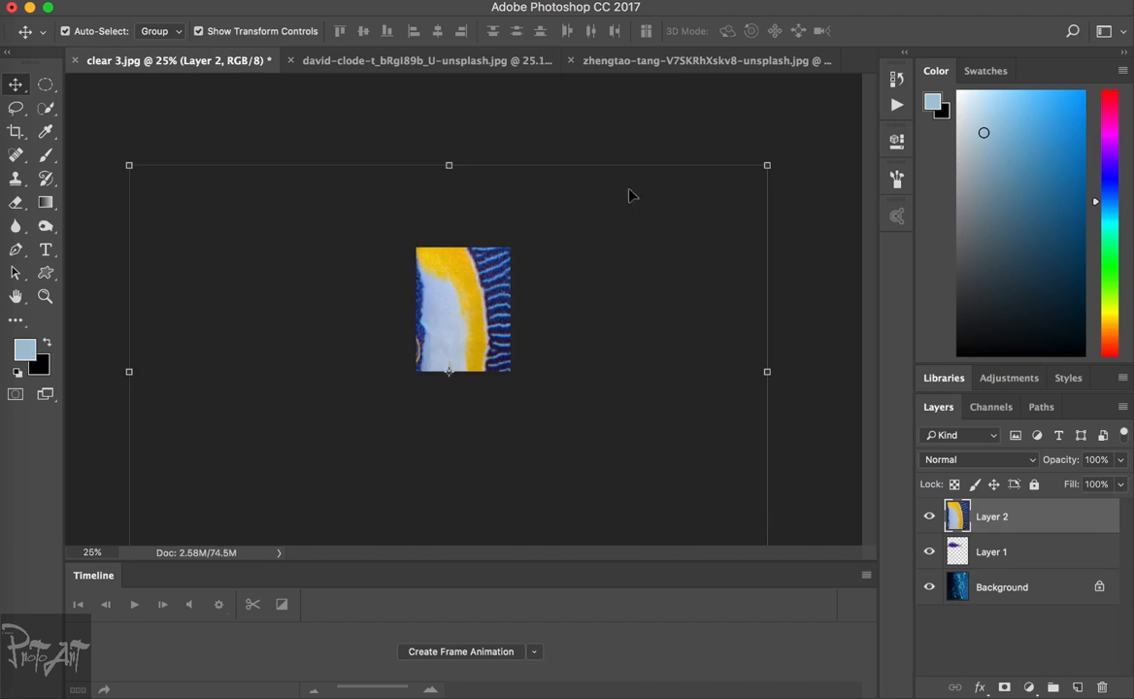
pyautogui.moveTo(767, 167); pyautogui.dragTo(506, 296)
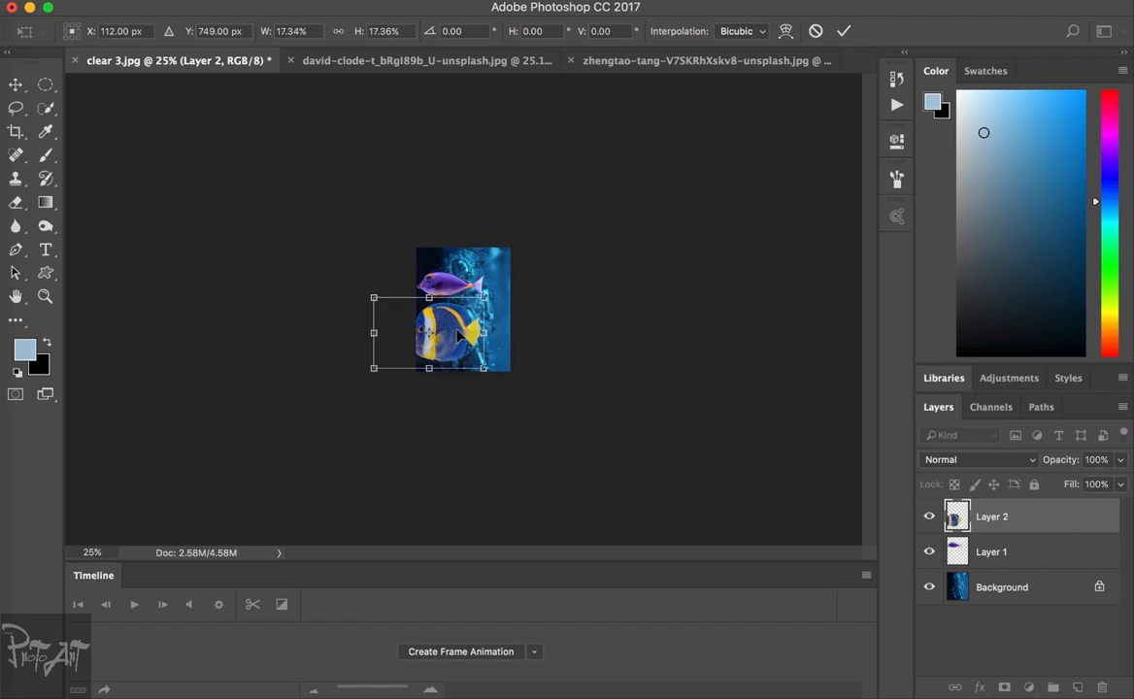
pyautogui.moveTo(460, 330); pyautogui.dragTo(487, 330)
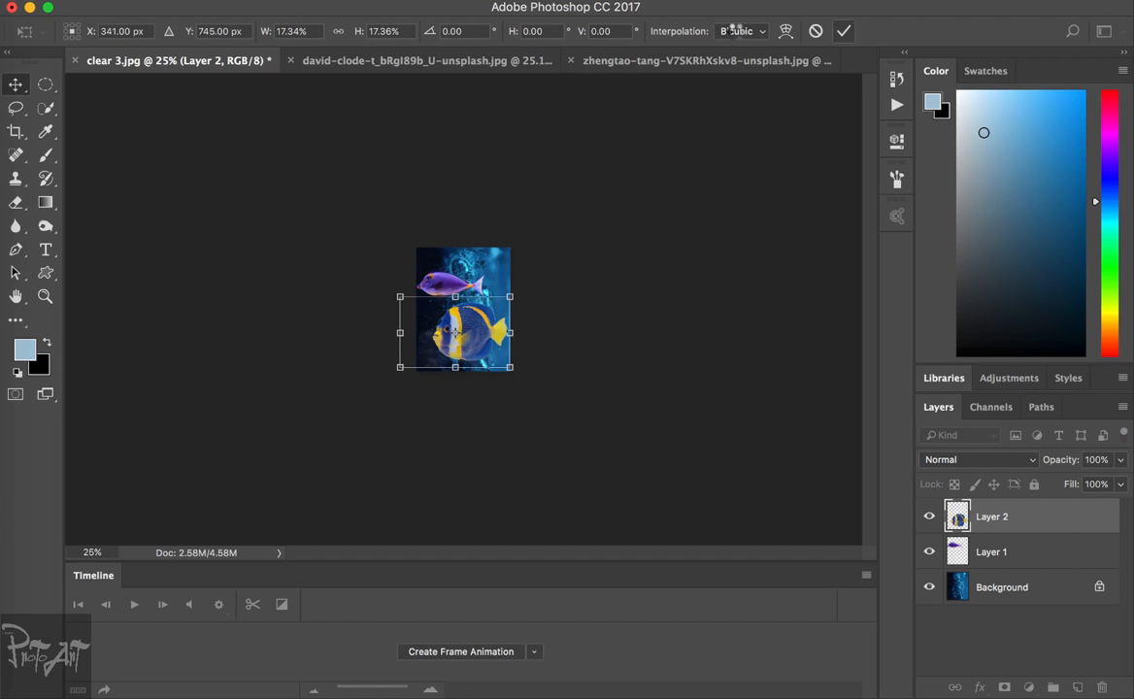
pyautogui.click(844, 31)
# - Close the striped fish's source document
pyautogui.click(332, 62)
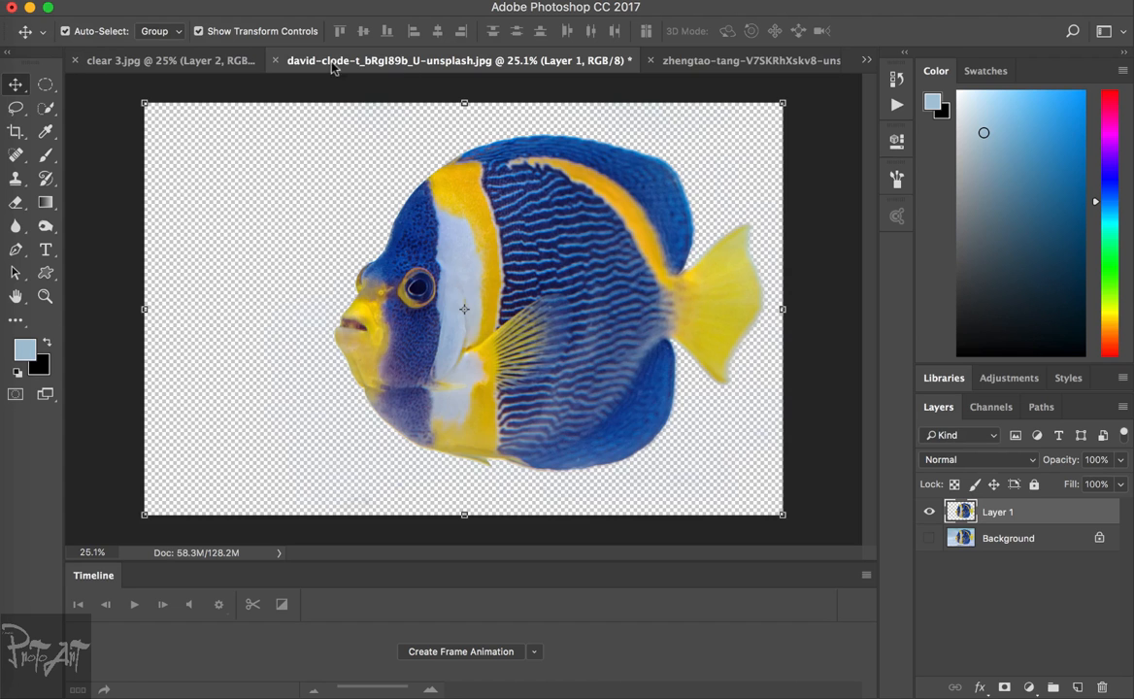
pyautogui.click(276, 61)
pyautogui.click(515, 250)
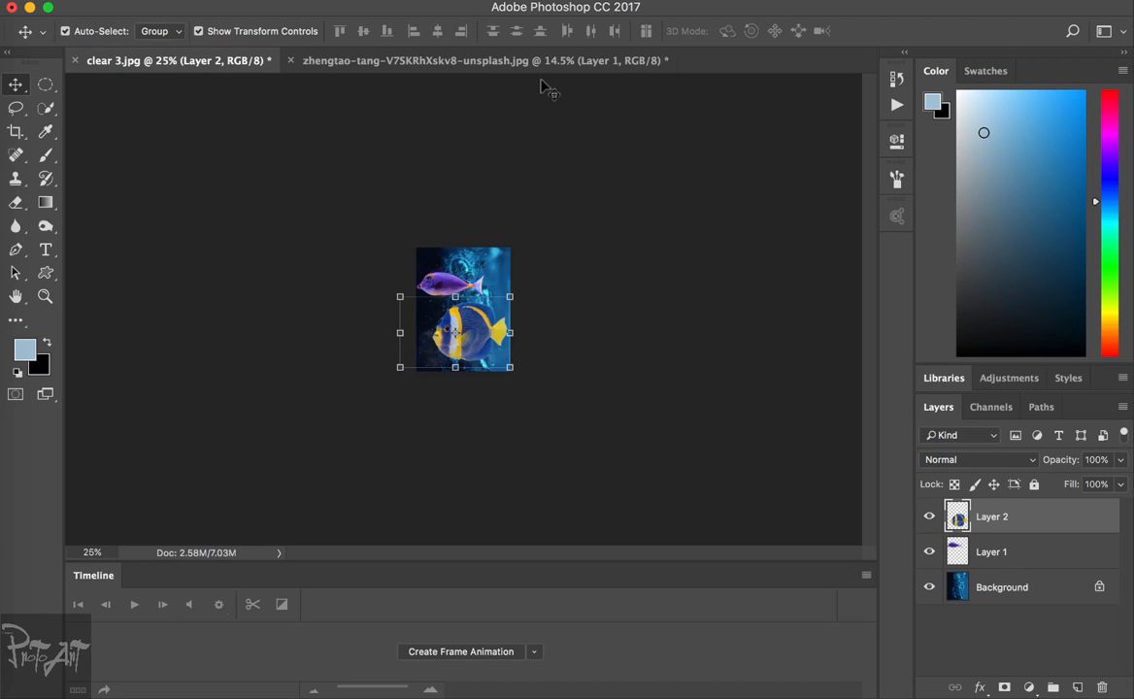
# - Copy the cut-out orange goldfish into clear 3.jpg and scale it to about 29%, placing it over the other two fish
pyautogui.click(486, 60)
pyautogui.moveTo(457, 287); pyautogui.dragTo(334, 210)
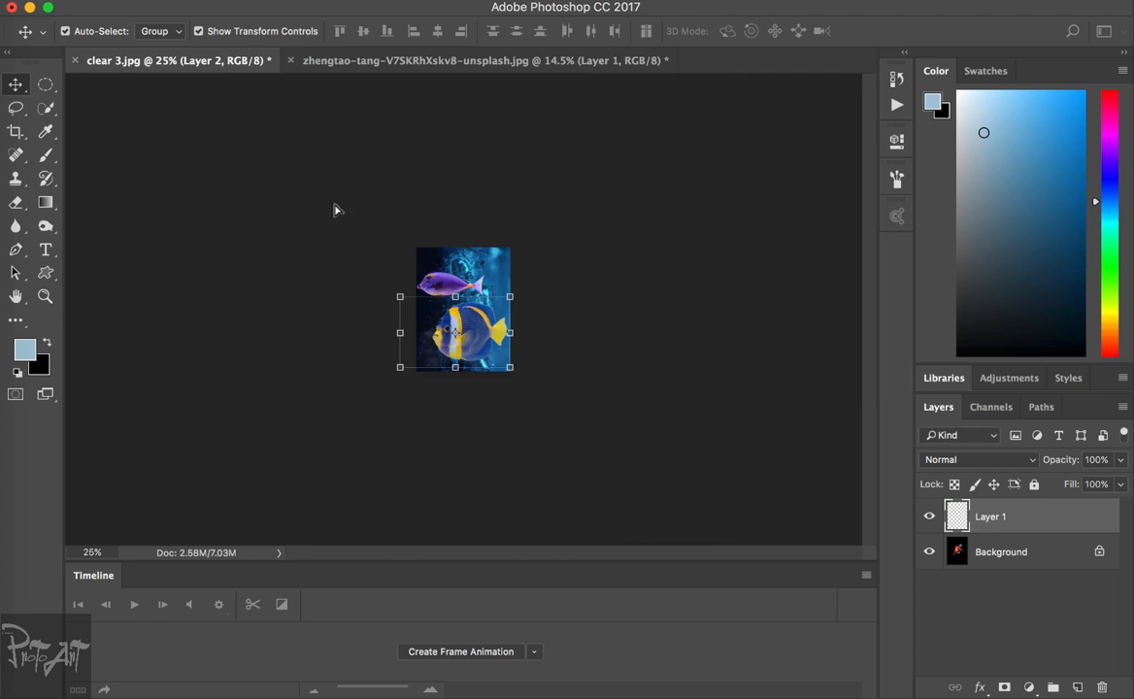
pyautogui.moveTo(442, 258); pyautogui.dragTo(446, 259)
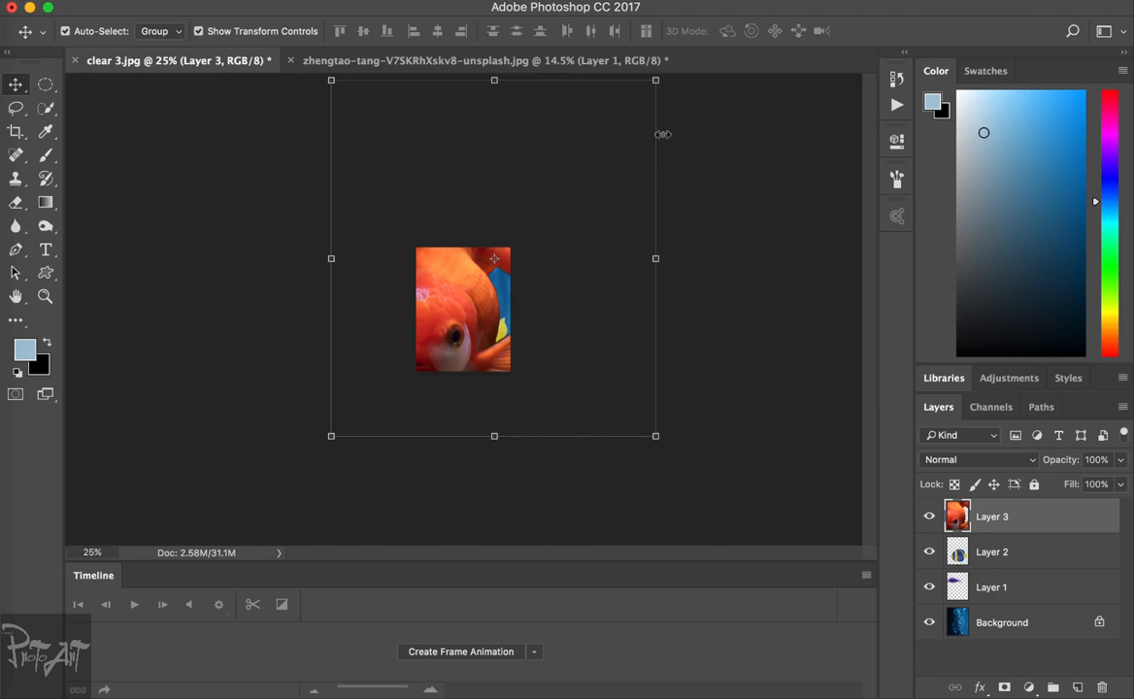
pyautogui.moveTo(661, 103); pyautogui.dragTo(529, 246)
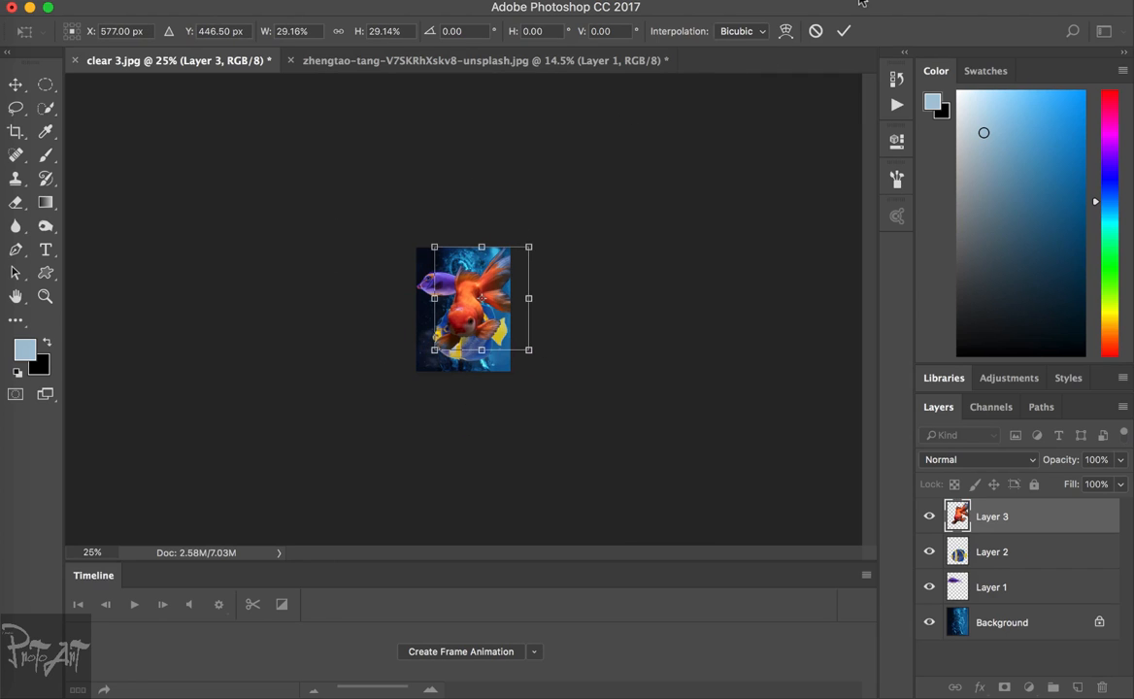
pyautogui.press('Return')
# - Close the goldfish's source document
pyautogui.click(320, 60)
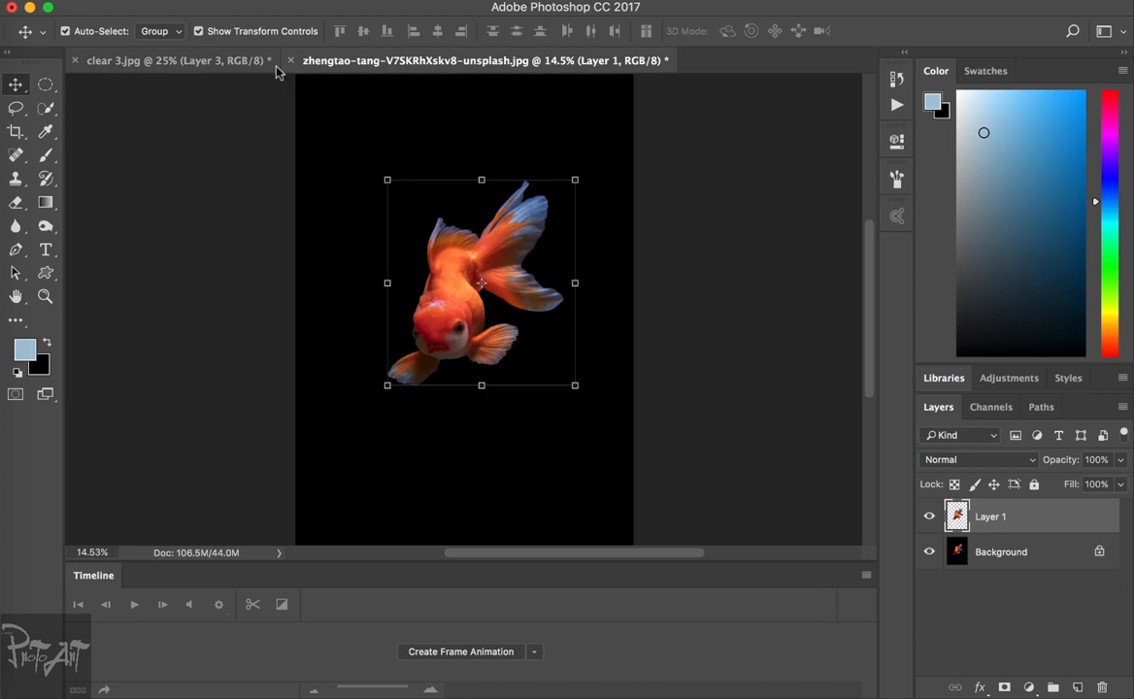
pyautogui.click(291, 60)
pyautogui.click(485, 250)
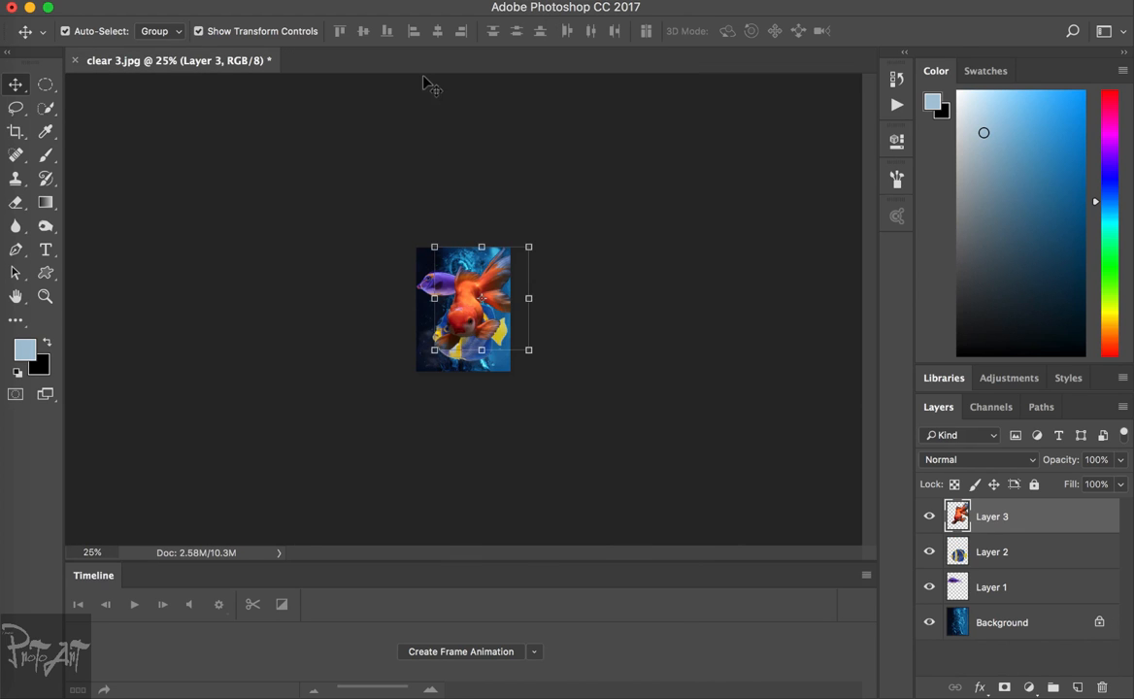
# - Hide the goldfish on Layer 3 and the striped fish on Layer 2, and make Layer 1 the active layer
pyautogui.press('z')
pyautogui.click(456, 32)
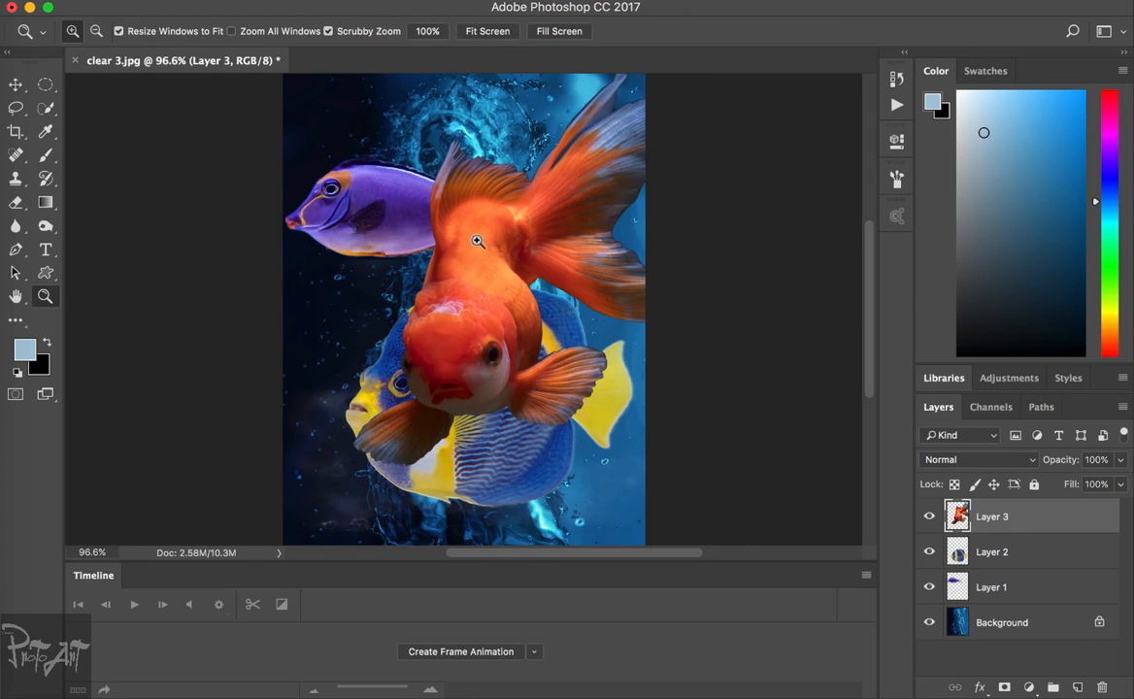
pyautogui.click(930, 517)
pyautogui.click(930, 552)
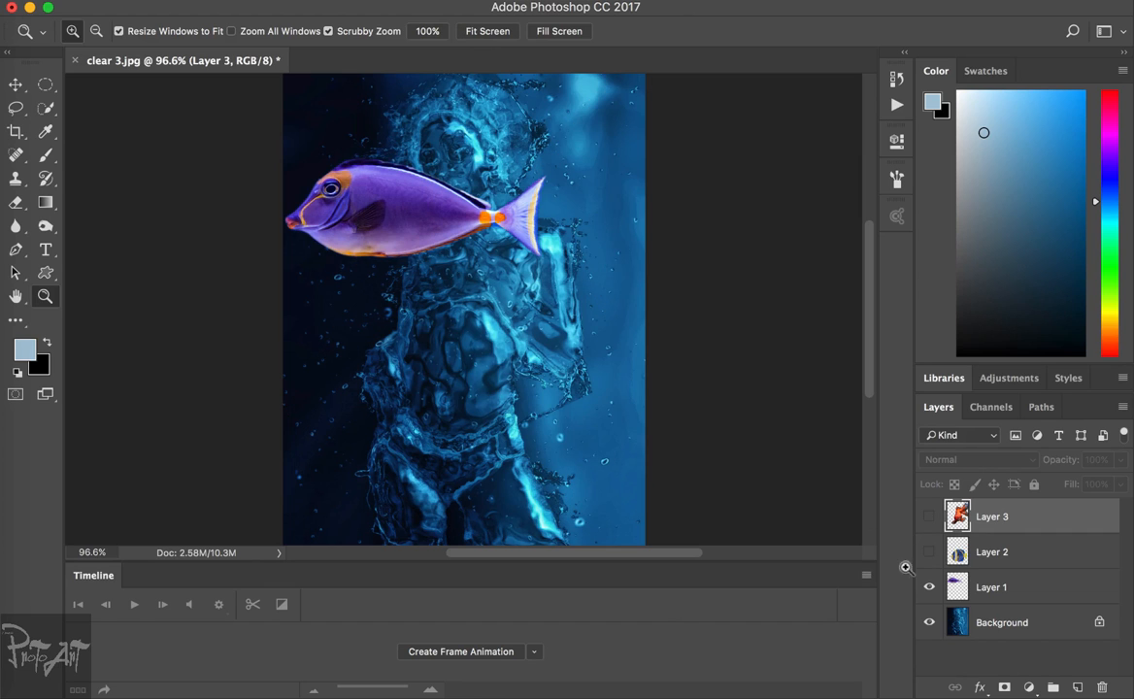
pyautogui.click(985, 586)
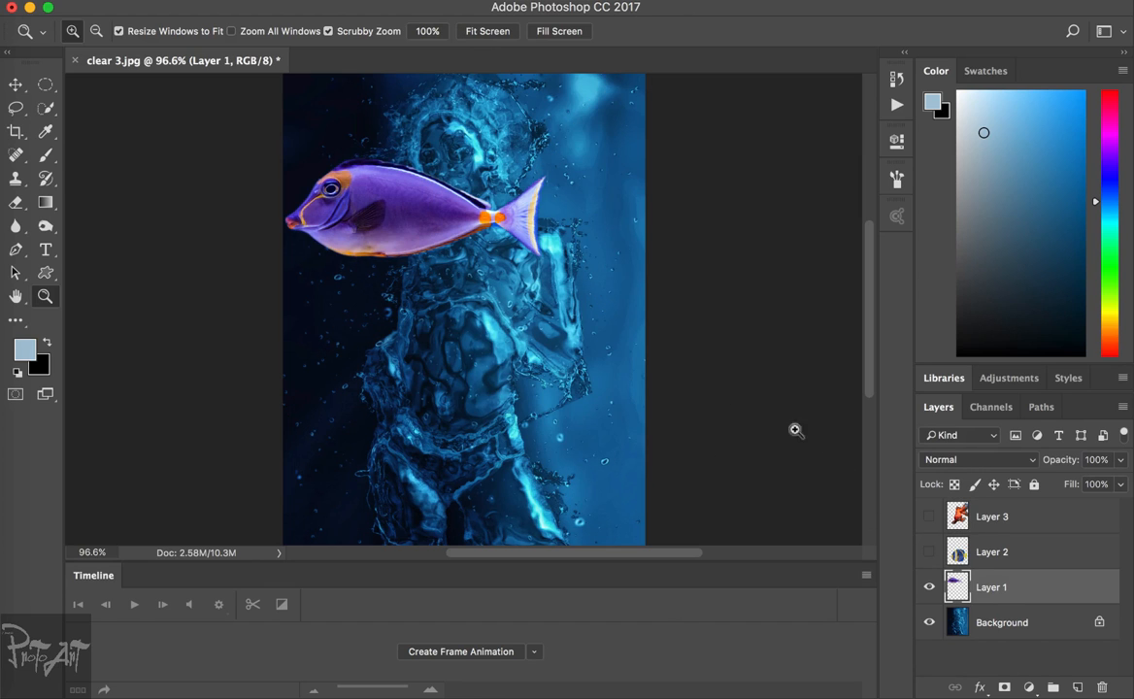
# - Move the purple fish onto the figure's torso, scale it to about 66%, and rotate it -25°
pyautogui.press('v')
pyautogui.moveTo(430, 208); pyautogui.dragTo(517, 342)
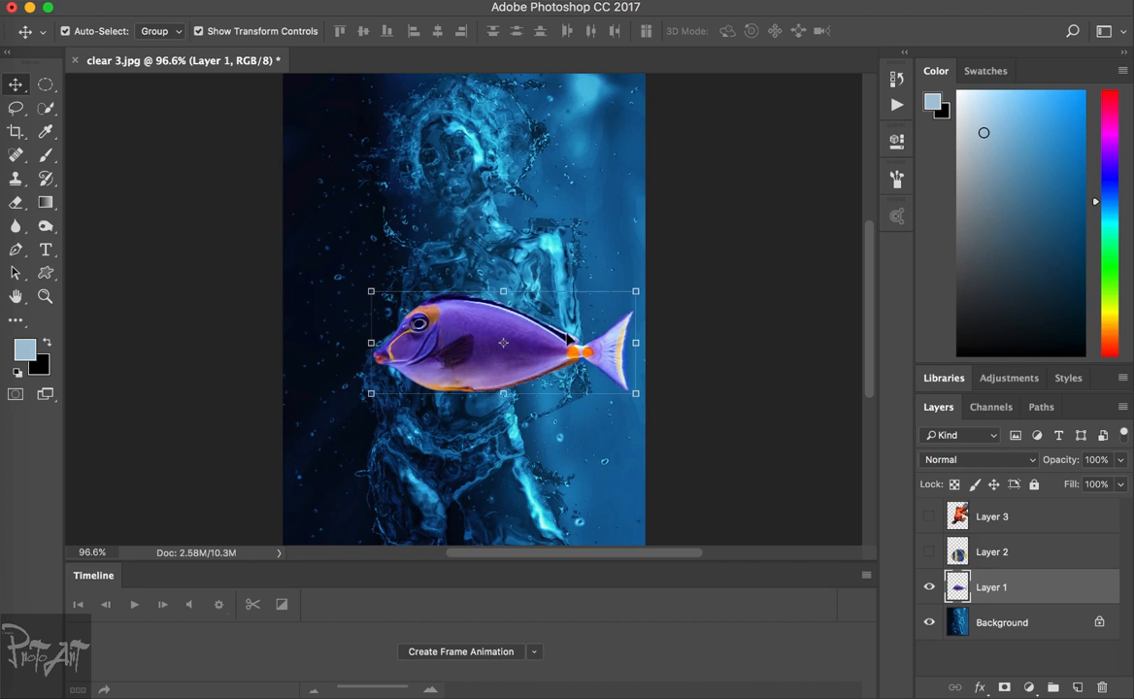
pyautogui.moveTo(634, 295); pyautogui.dragTo(561, 335)
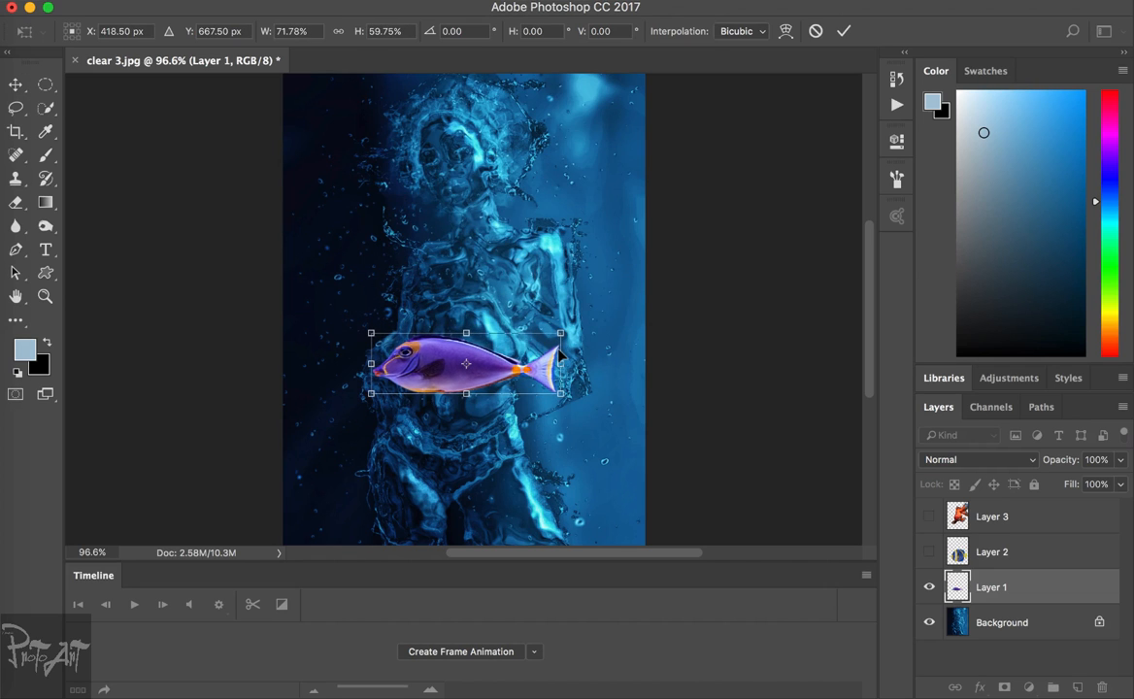
pyautogui.hotkey('ctrl', 'z')
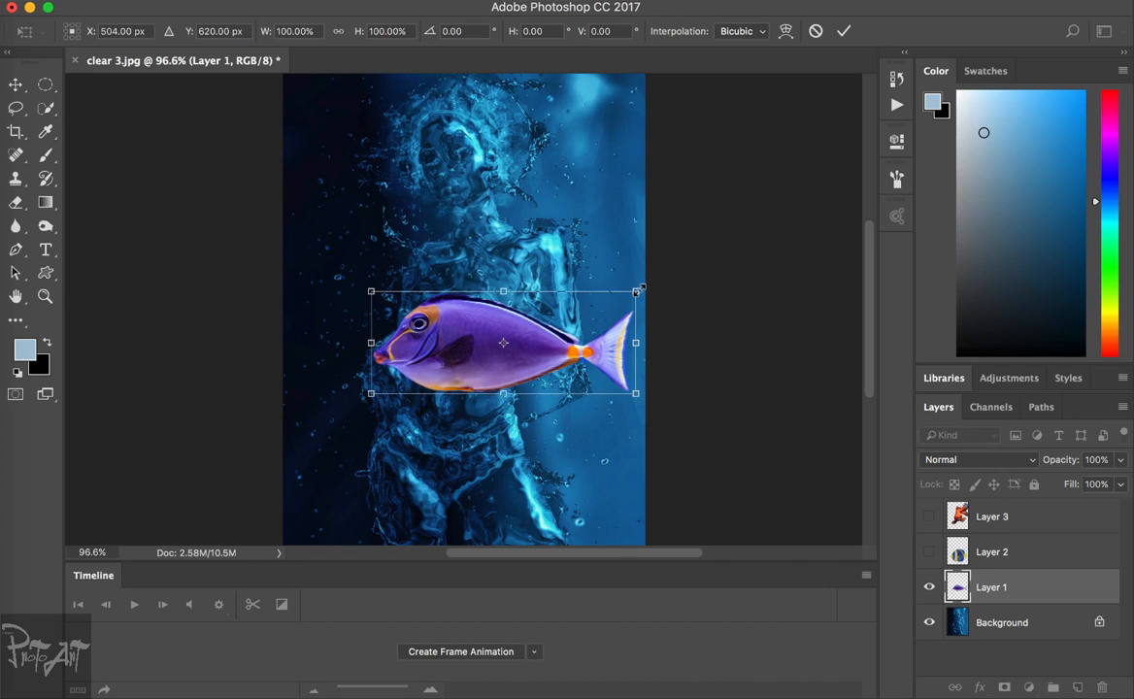
pyautogui.moveTo(638, 289); pyautogui.dragTo(546, 326)
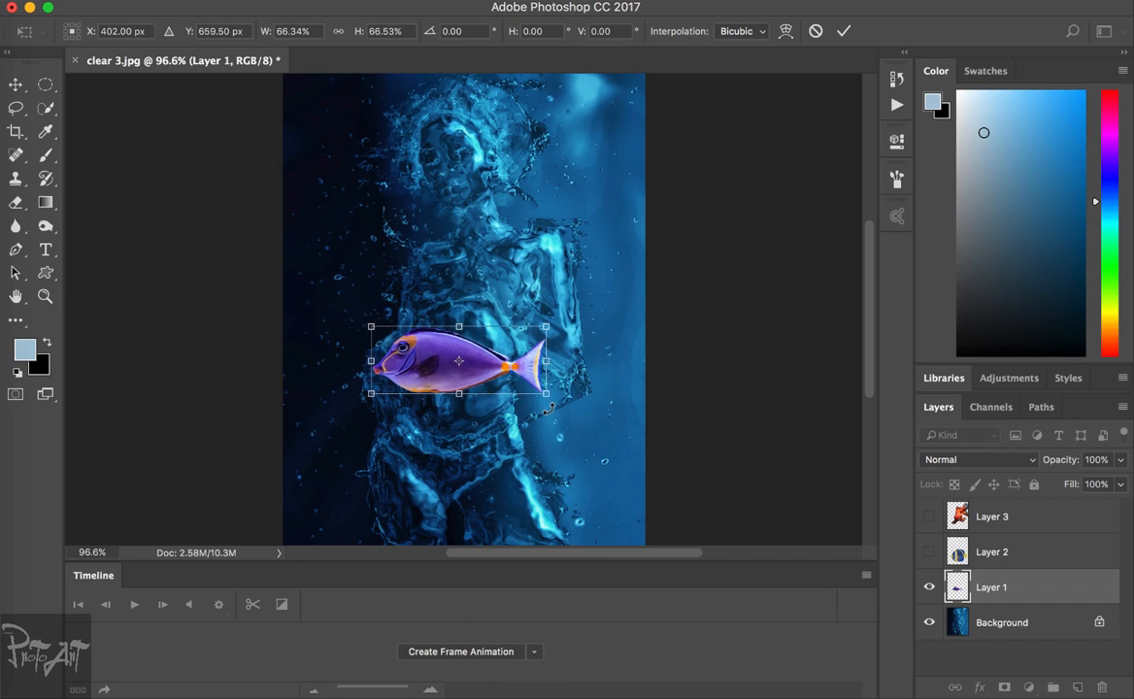
pyautogui.moveTo(549, 409); pyautogui.dragTo(528, 379)
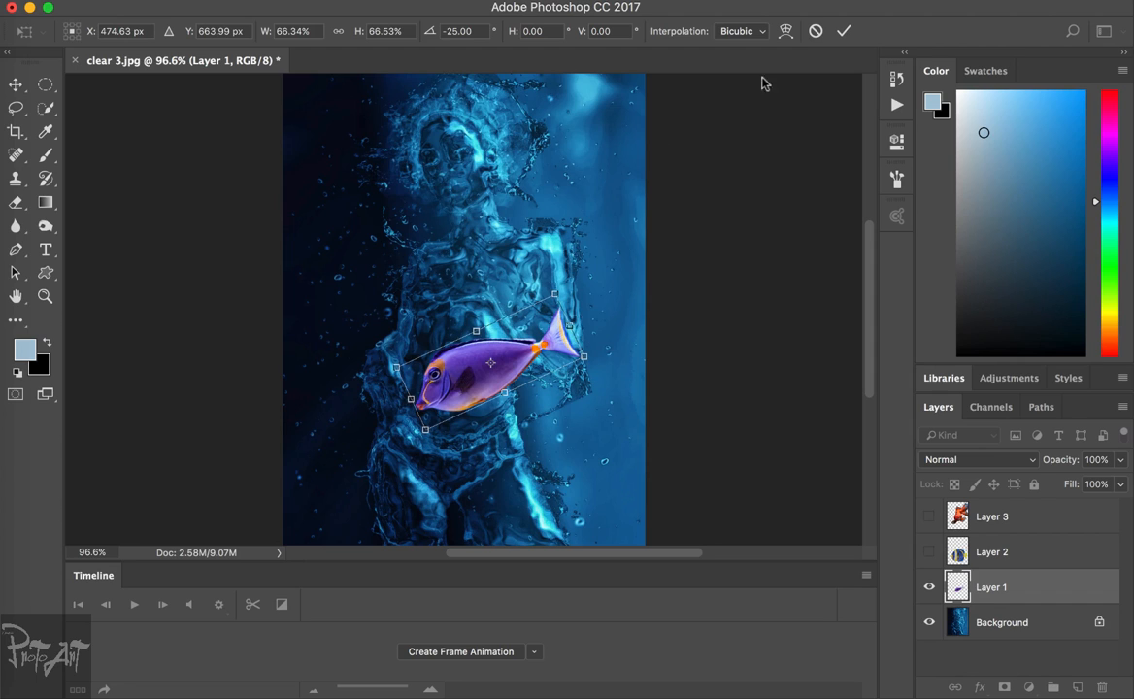
# - Warp the purple fish with a custom warp, bending its tail and body to follow the figure's torso
pyautogui.click(785, 31)
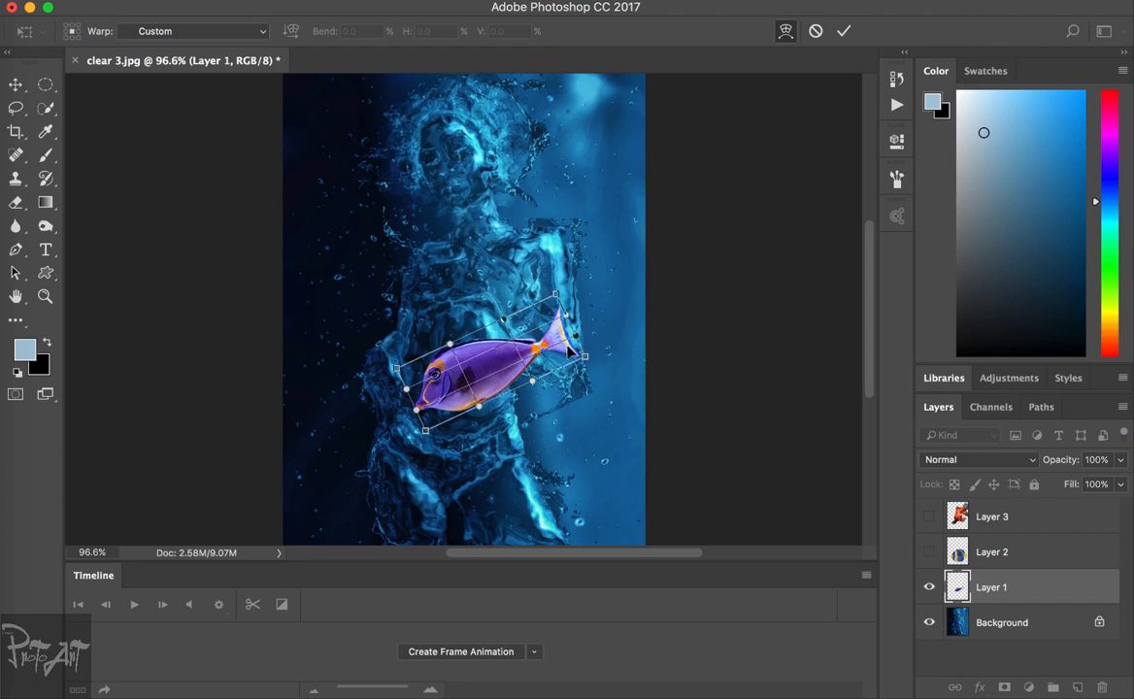
pyautogui.moveTo(575, 356); pyautogui.dragTo(525, 350)
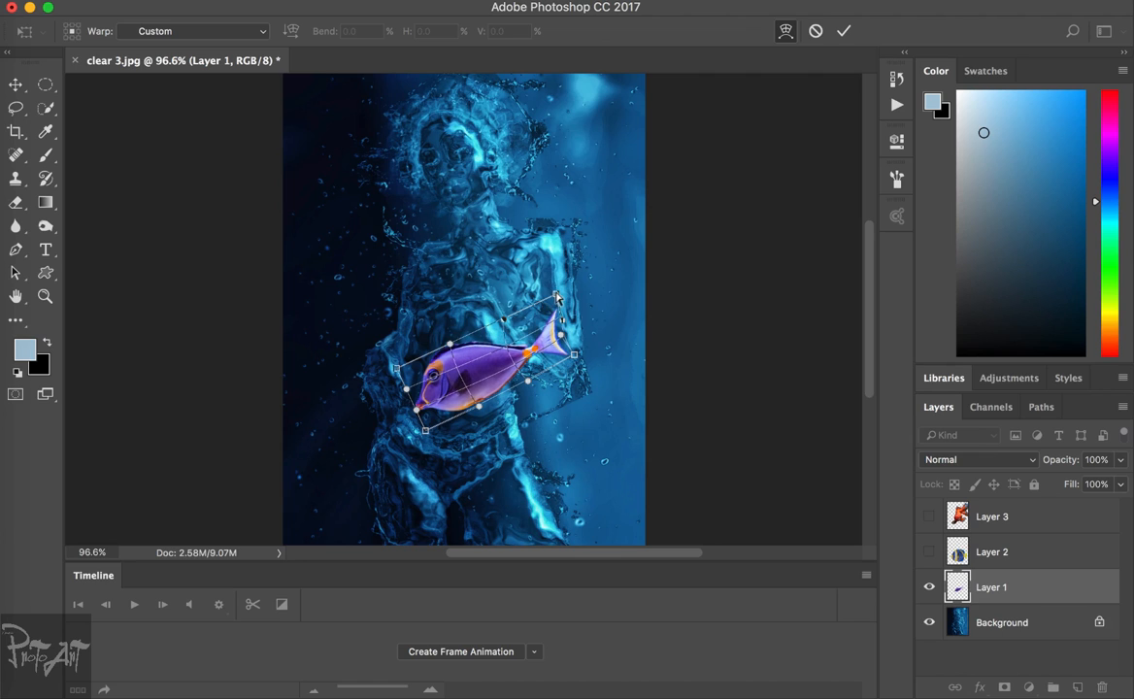
pyautogui.moveTo(557, 298); pyautogui.dragTo(506, 298)
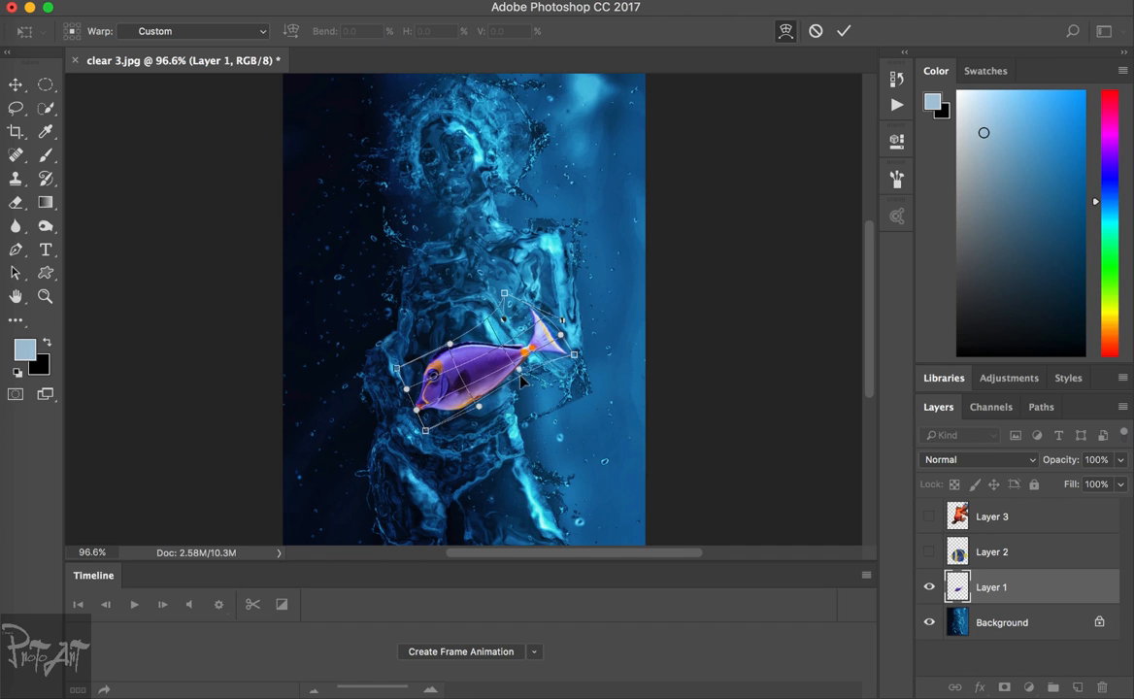
pyautogui.moveTo(474, 341); pyautogui.dragTo(505, 376)
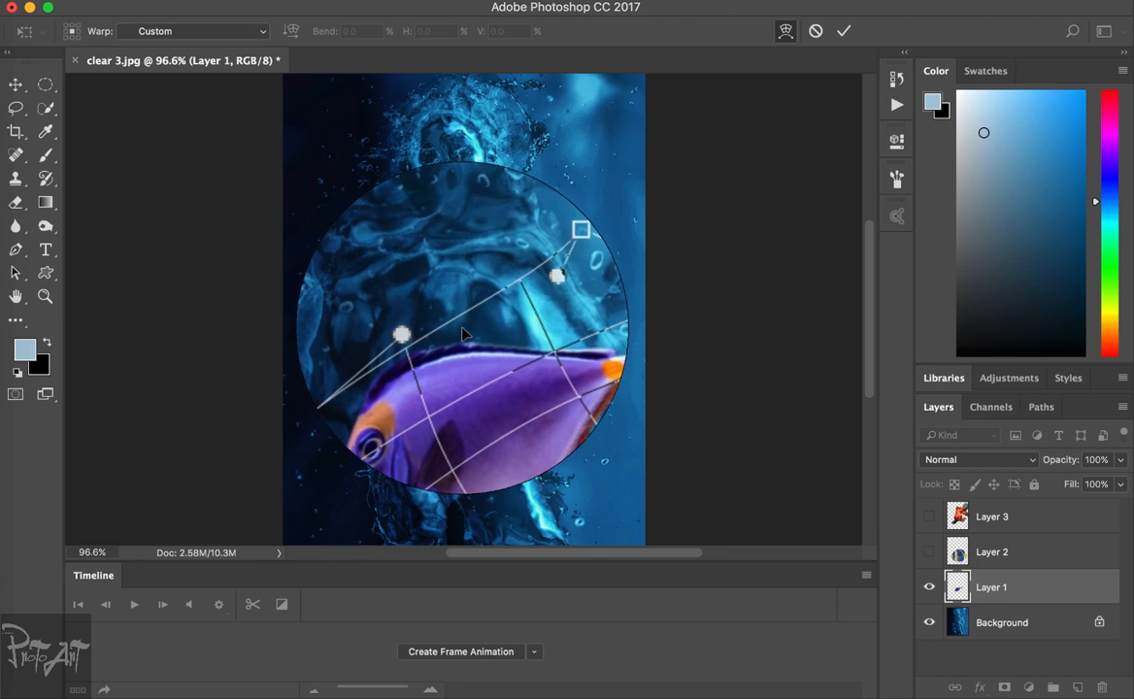
pyautogui.moveTo(424, 435); pyautogui.dragTo(461, 409)
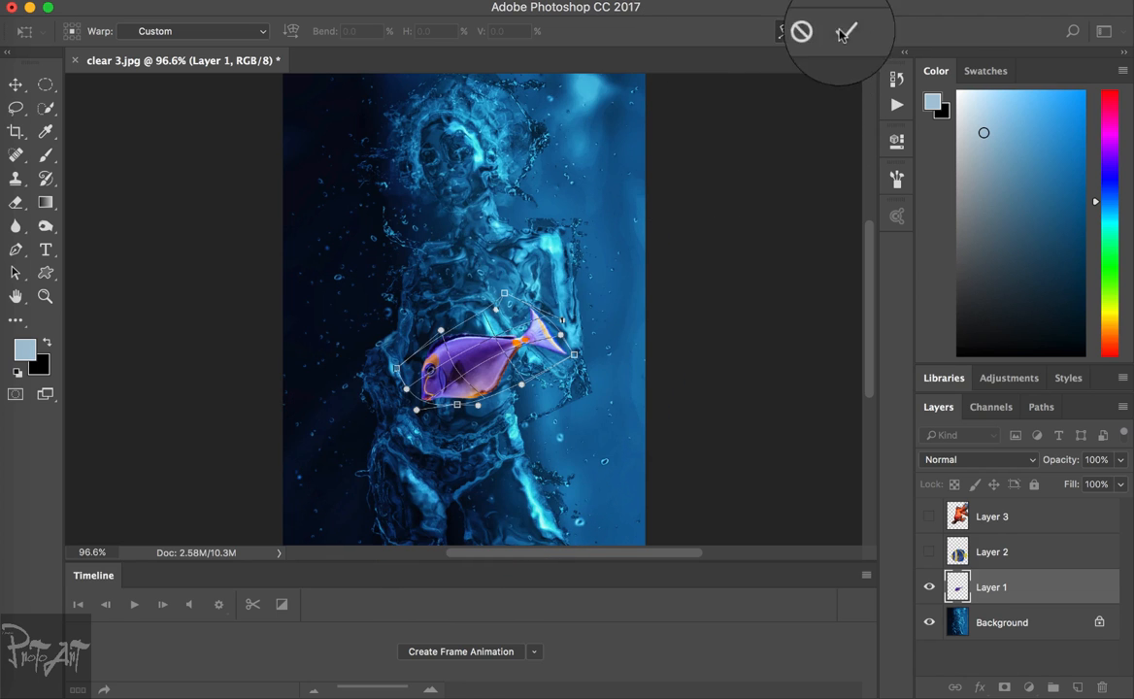
pyautogui.click(844, 31)
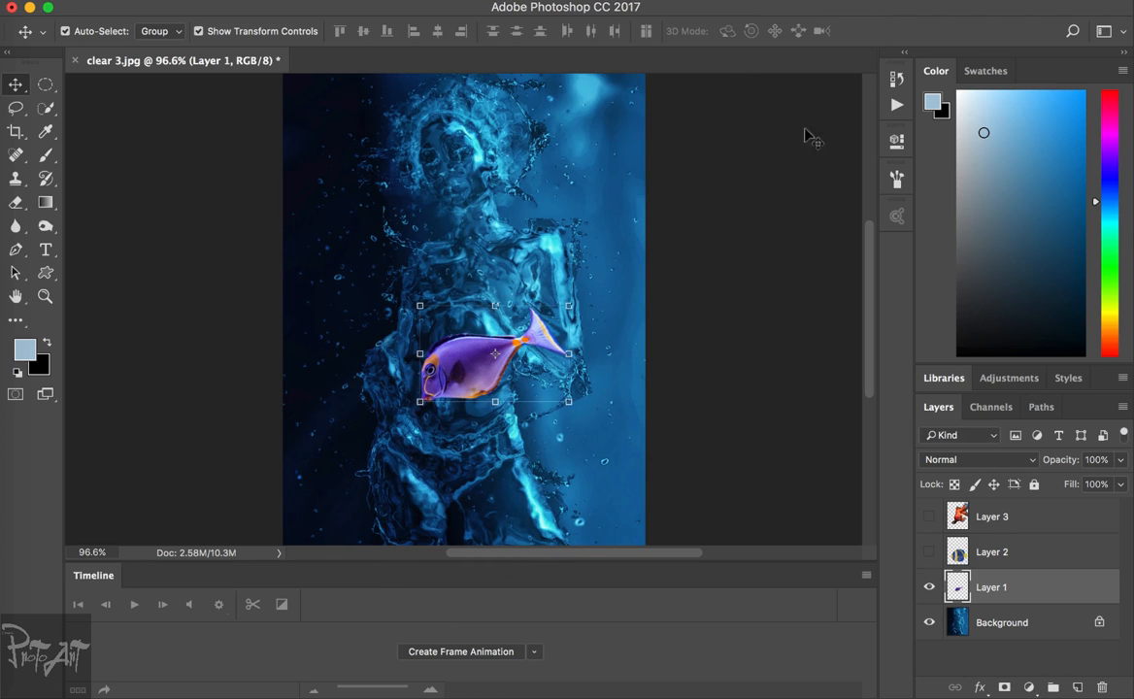
# - Add a layer mask to Layer 1 and invert it to black with the Brush tool ready for painting
pyautogui.click(1004, 687)
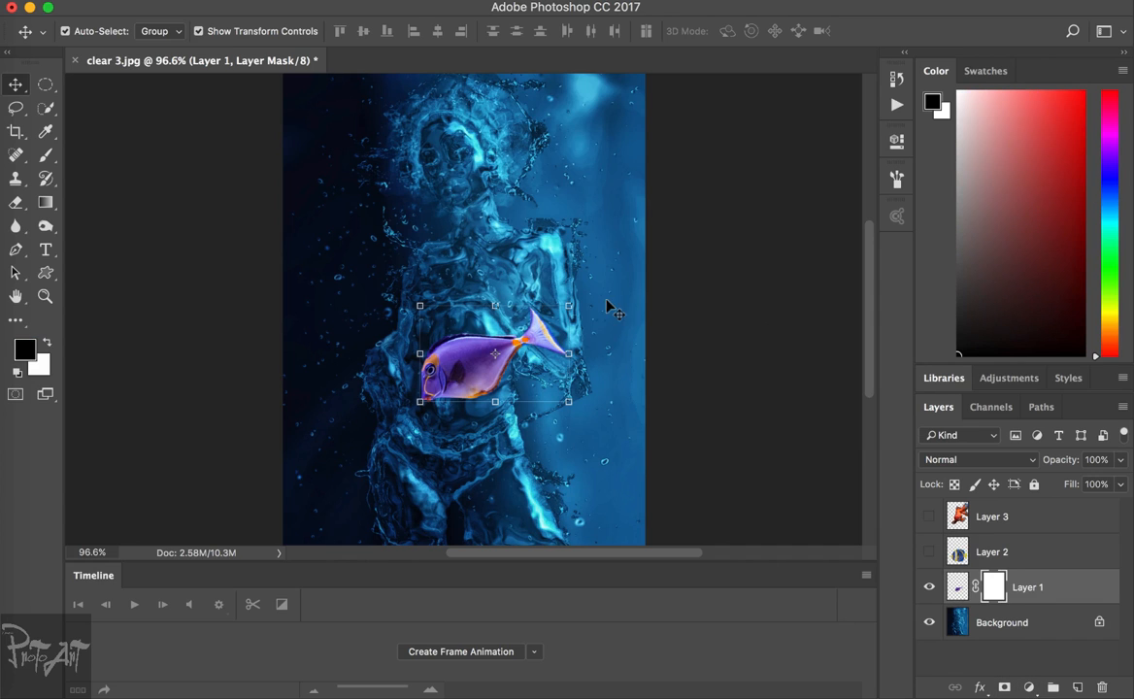
pyautogui.press('b')
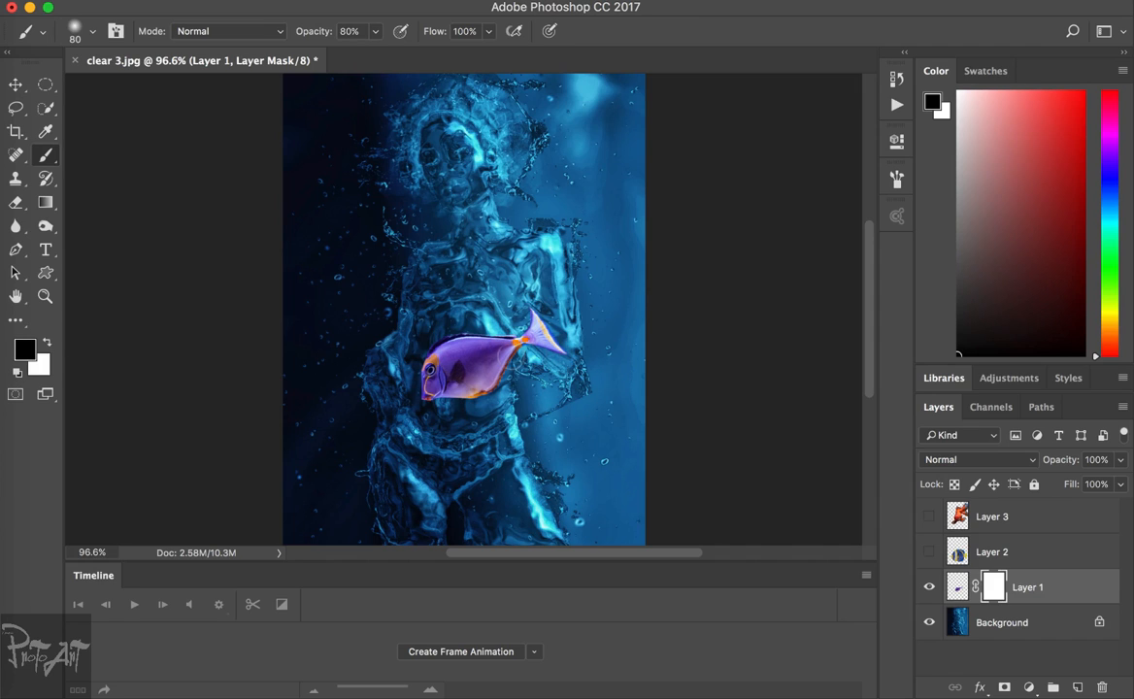
pyautogui.press('super+i')
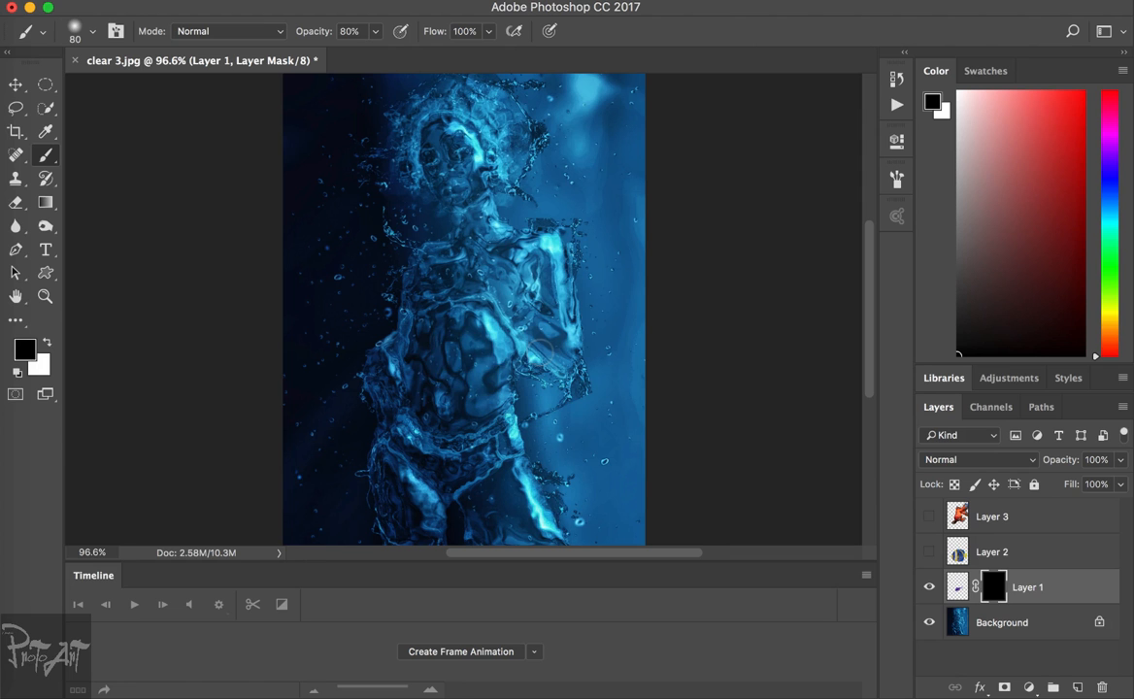
# - Invert Layer 1's mask back to white and paint black over the purple fish at reduced opacity to make it translucent
pyautogui.press('super+i')
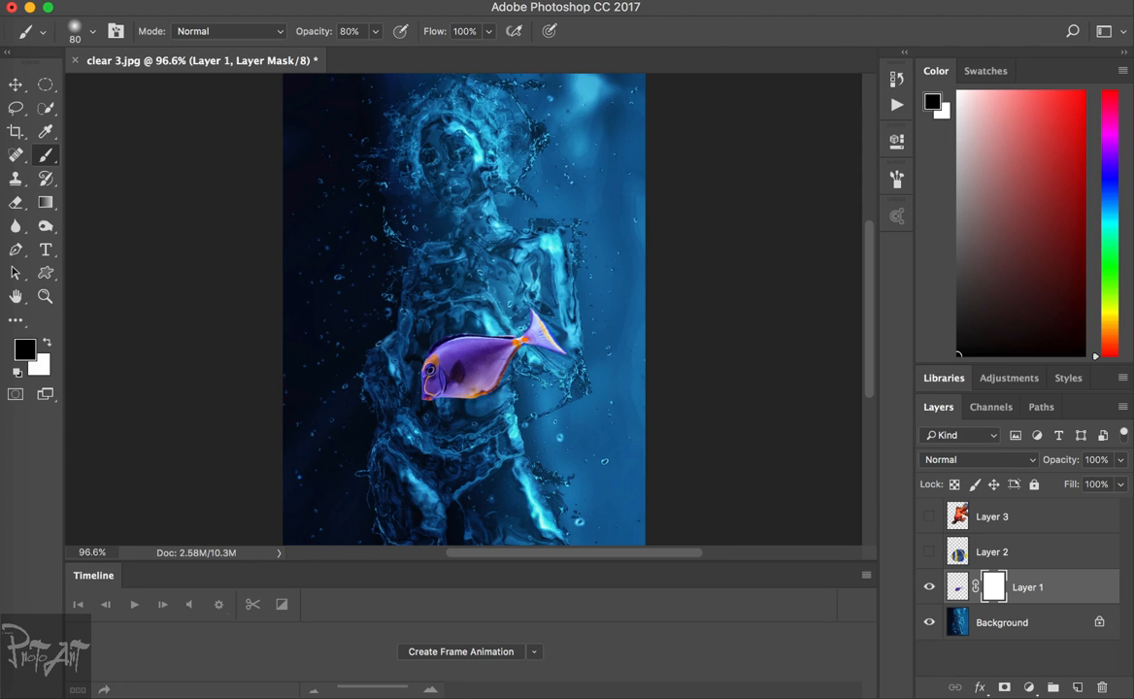
pyautogui.moveTo(458, 366); pyautogui.dragTo(453, 377)
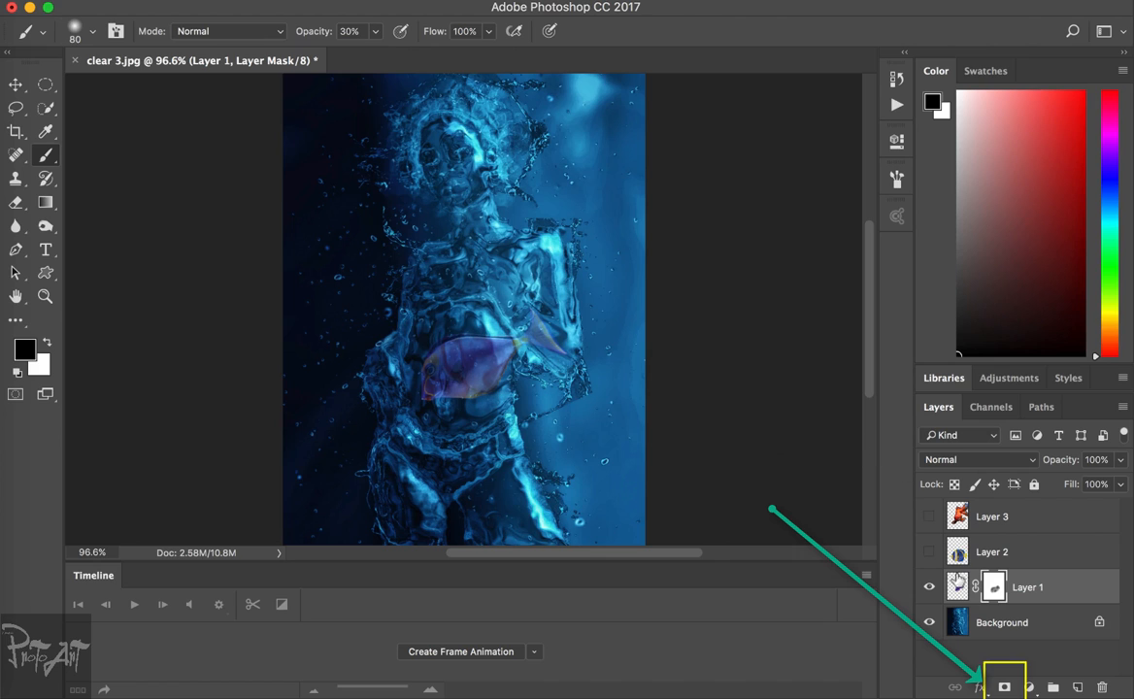
# - Sample a dark blue from the figure's torso on the Background layer as the foreground colour, with the Brush tool ready
pyautogui.click(986, 627)
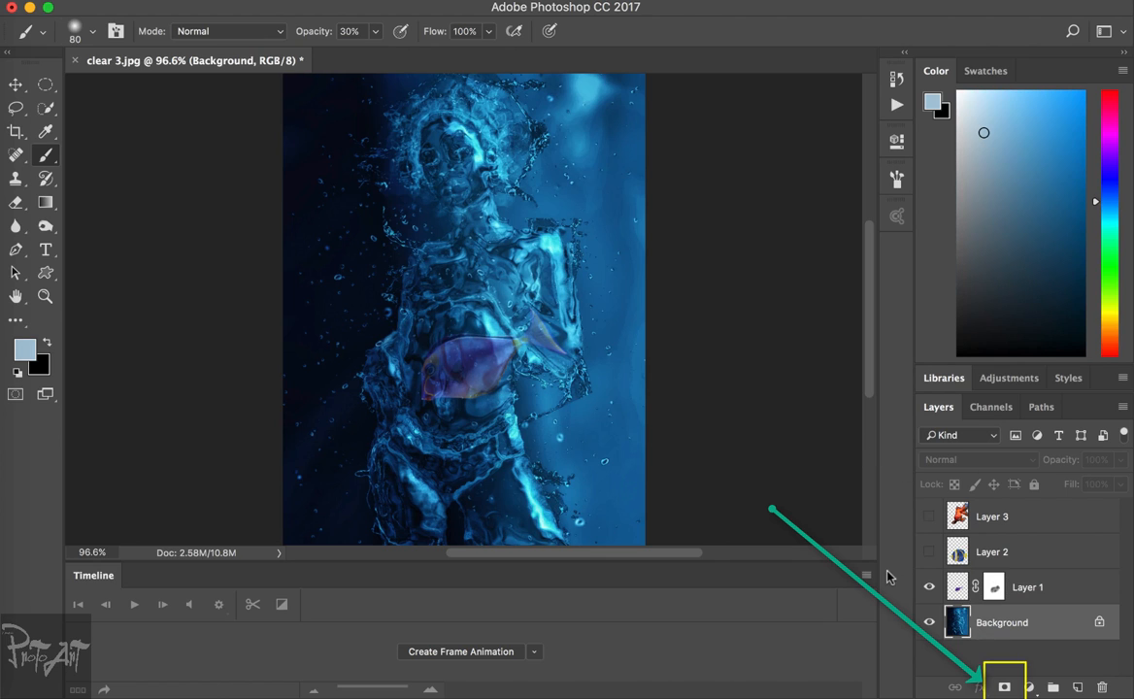
pyautogui.press('i')
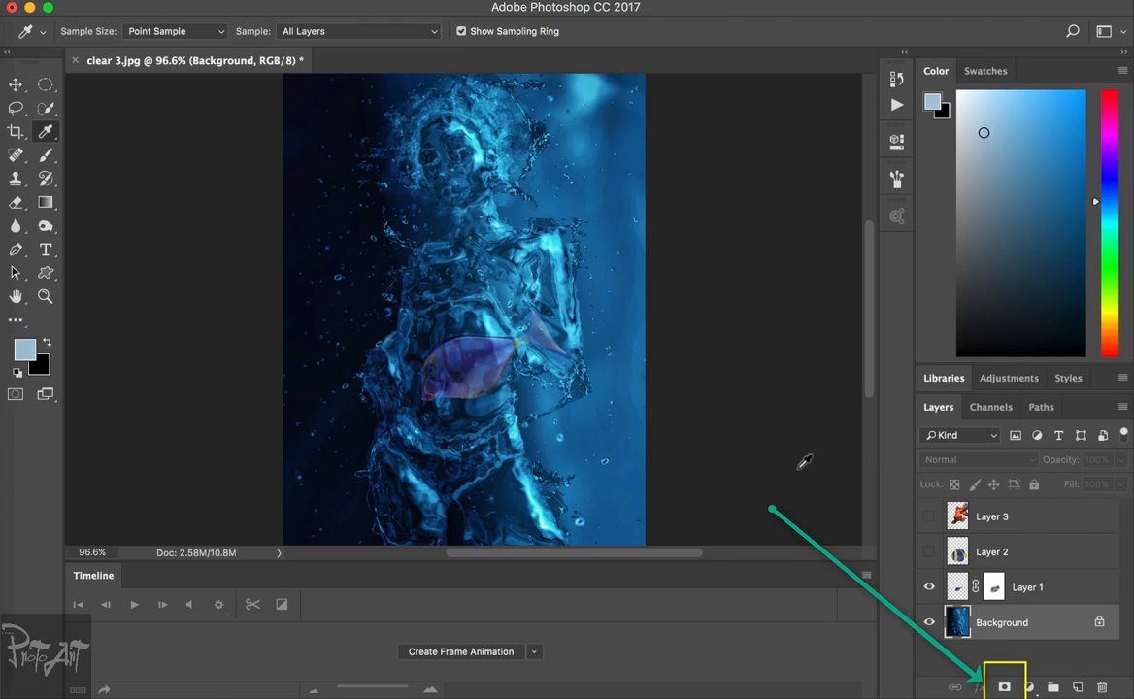
pyautogui.click(475, 313)
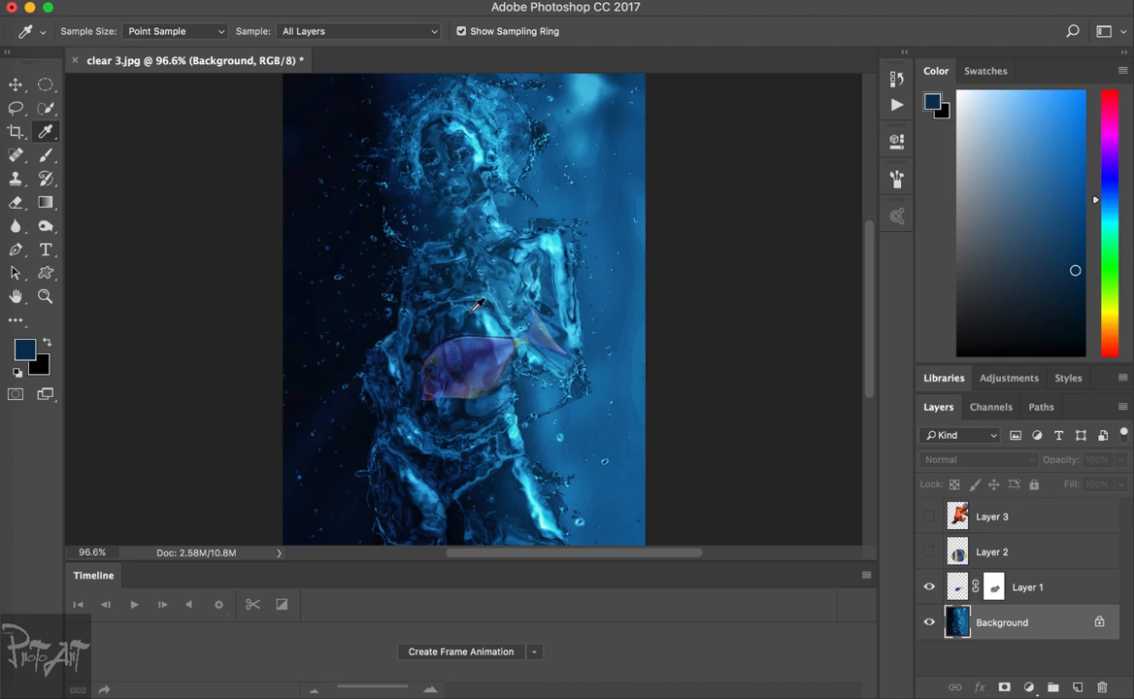
pyautogui.press('b')
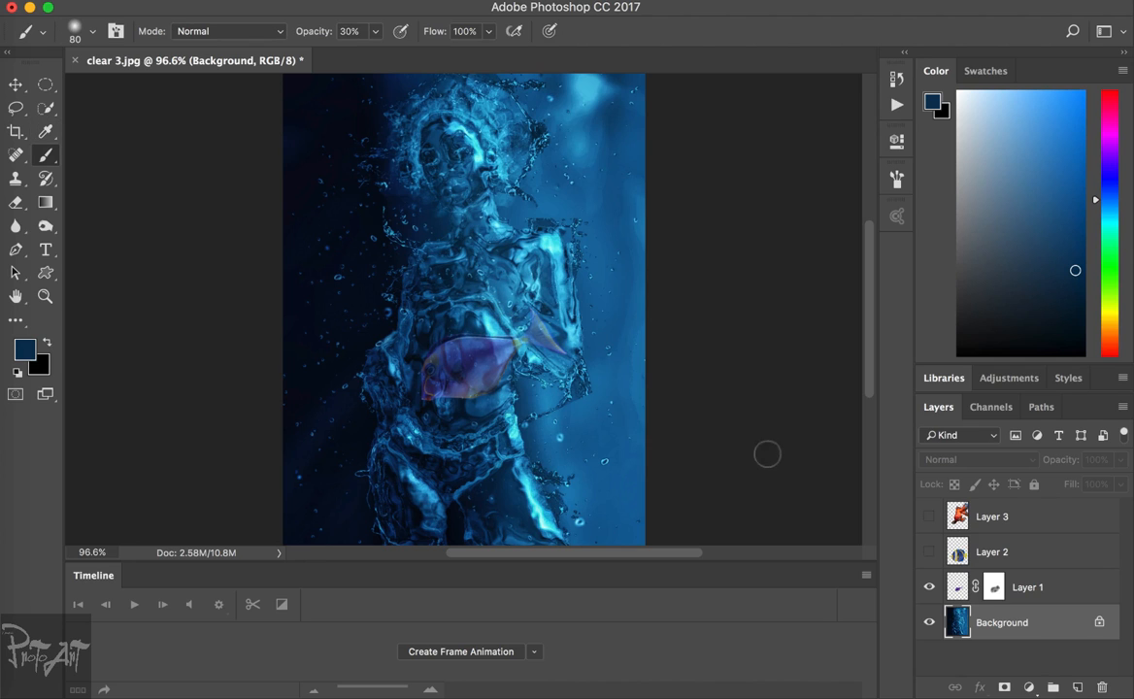
# - Add a new layer above Layer 1, fill it with the sampled dark blue, and clip it to Layer 1
pyautogui.click(1077, 688)
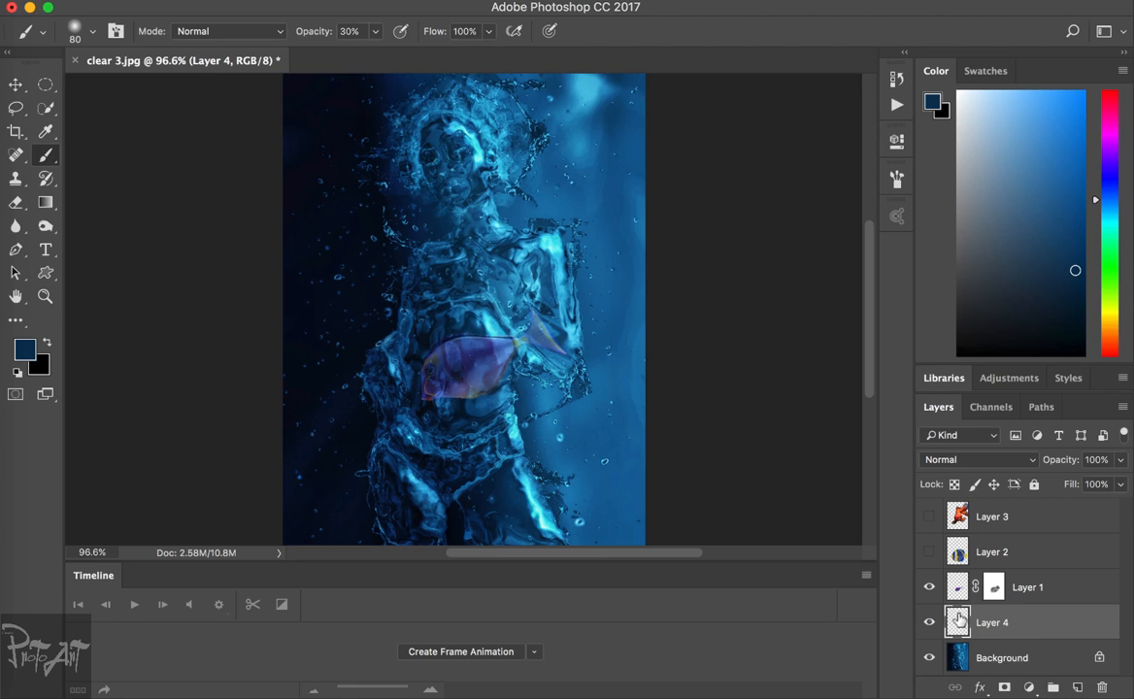
pyautogui.moveTo(958, 587); pyautogui.dragTo(957, 636)
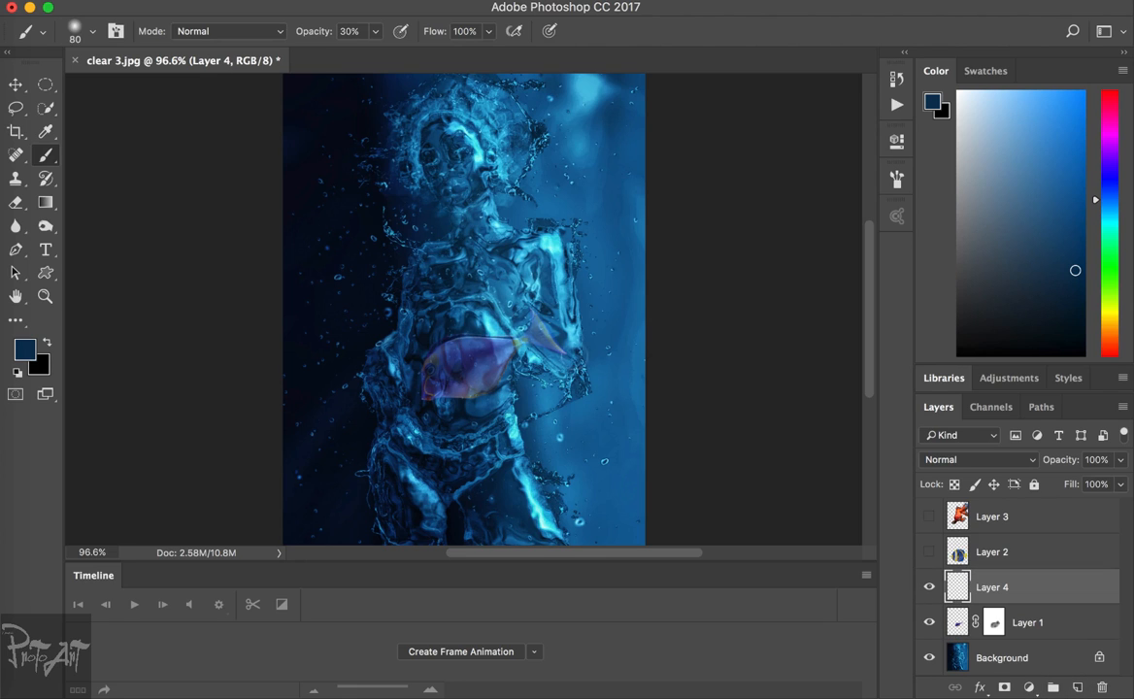
pyautogui.hotkey('alt', 'BackSpace')
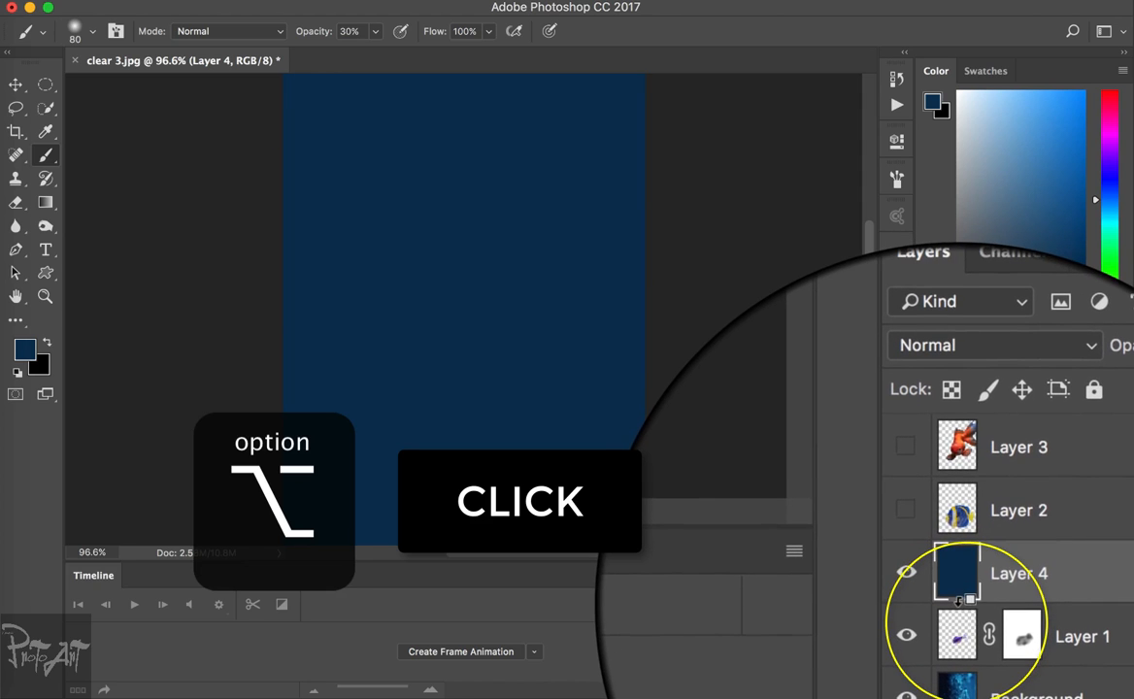
pyautogui.keyDown('alt'); pyautogui.click(959, 600); pyautogui.keyUp('alt')
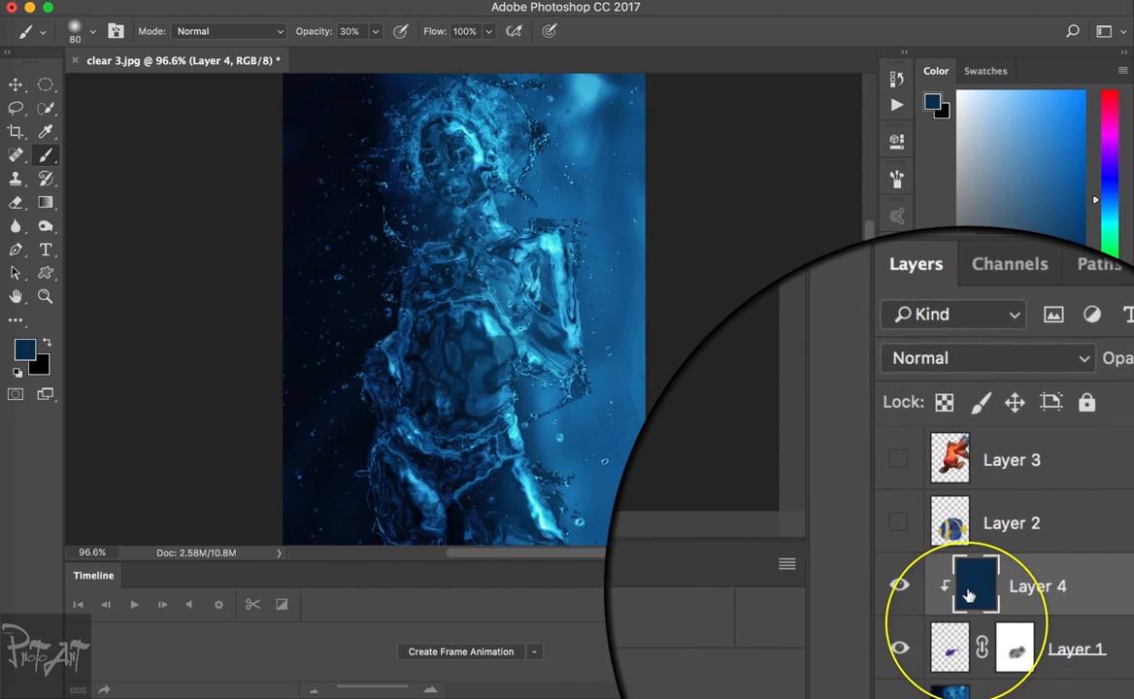
# - Try the Overlay blend mode on Layer 4 and compare the fish with that layer hidden
pyautogui.click(956, 358)
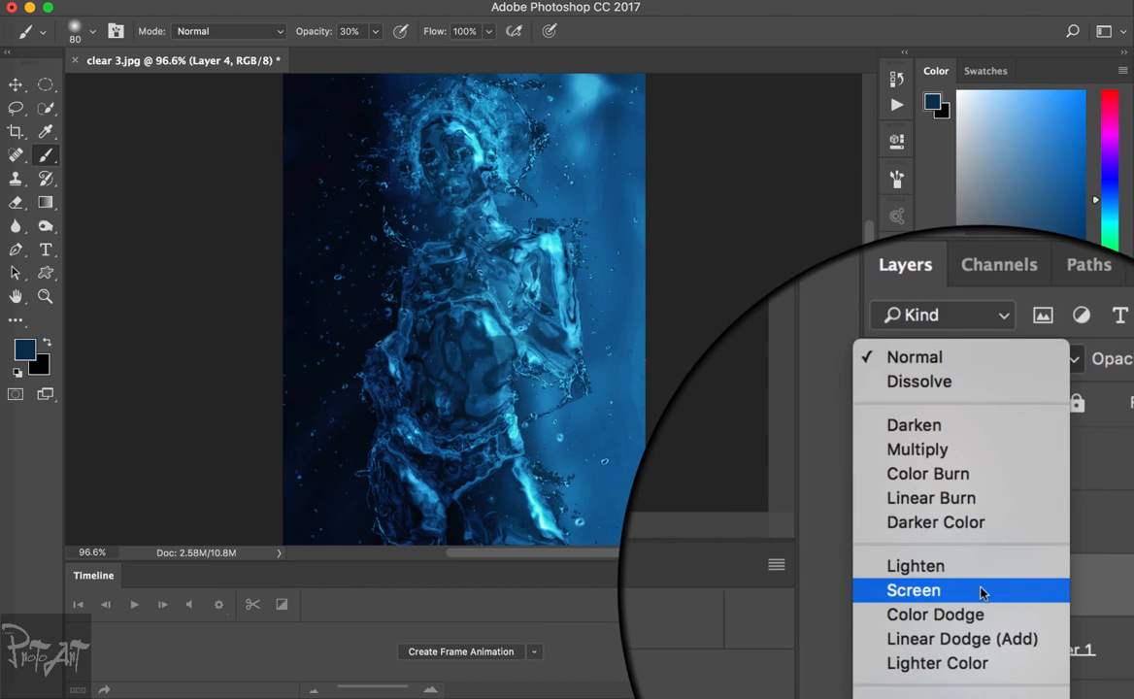
pyautogui.click(971, 660)
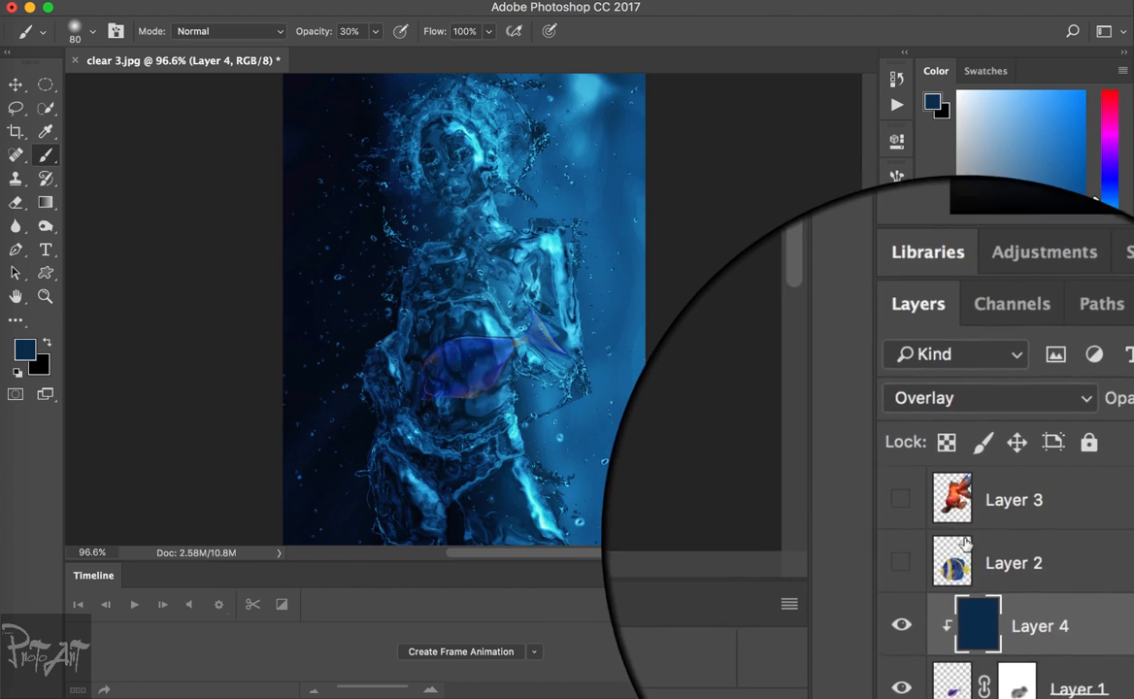
pyautogui.click(929, 587)
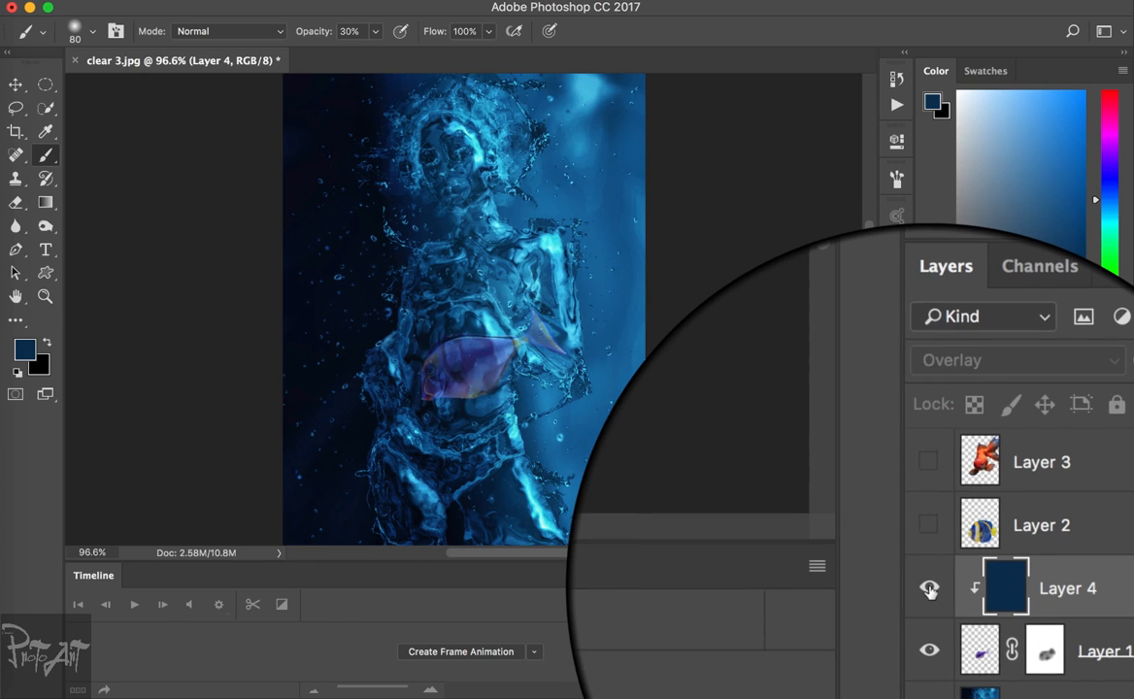
# - Set Layer 4's blend mode to Color, comparing it with Saturation
pyautogui.click(971, 466)
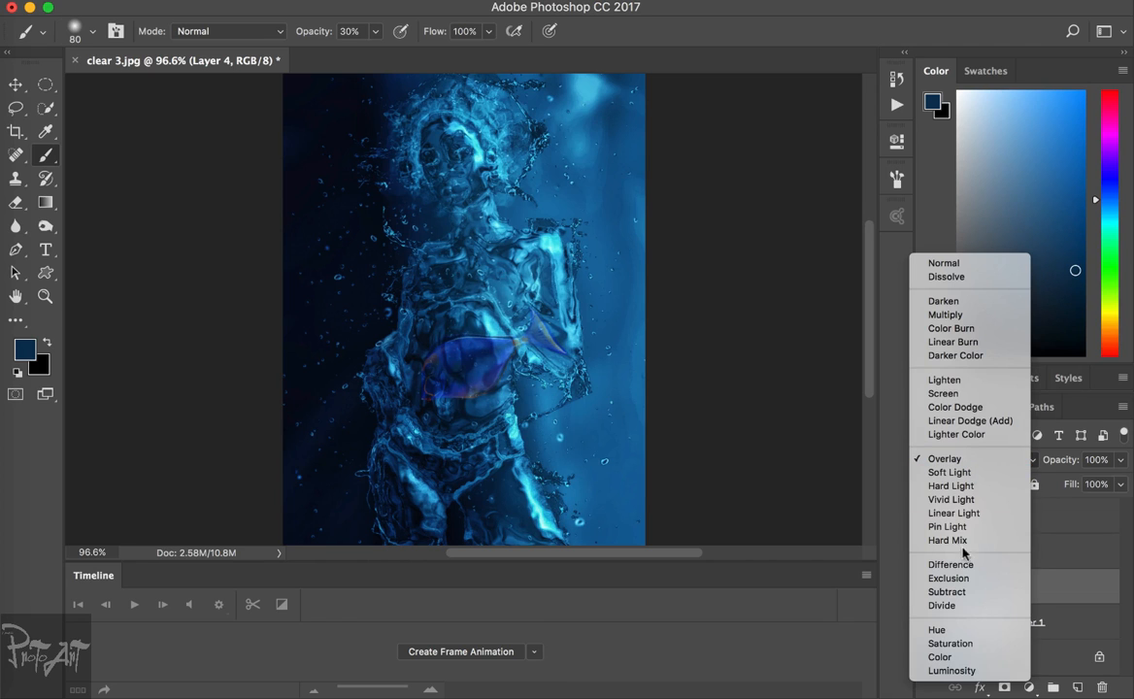
pyautogui.click(961, 659)
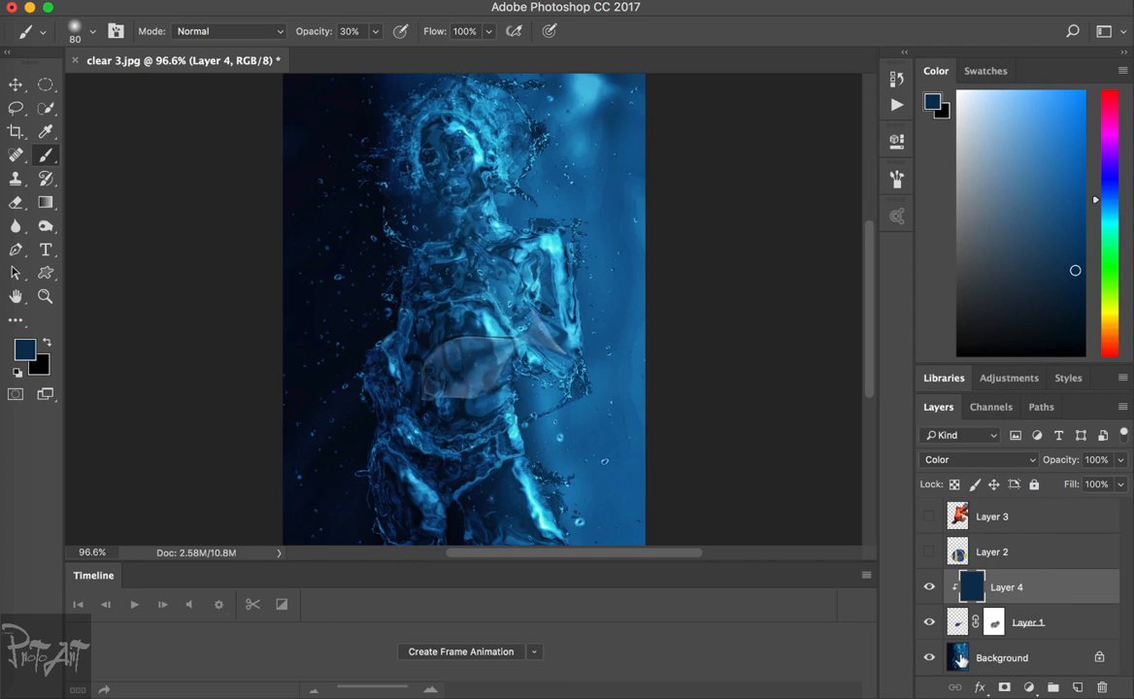
pyautogui.click(929, 458)
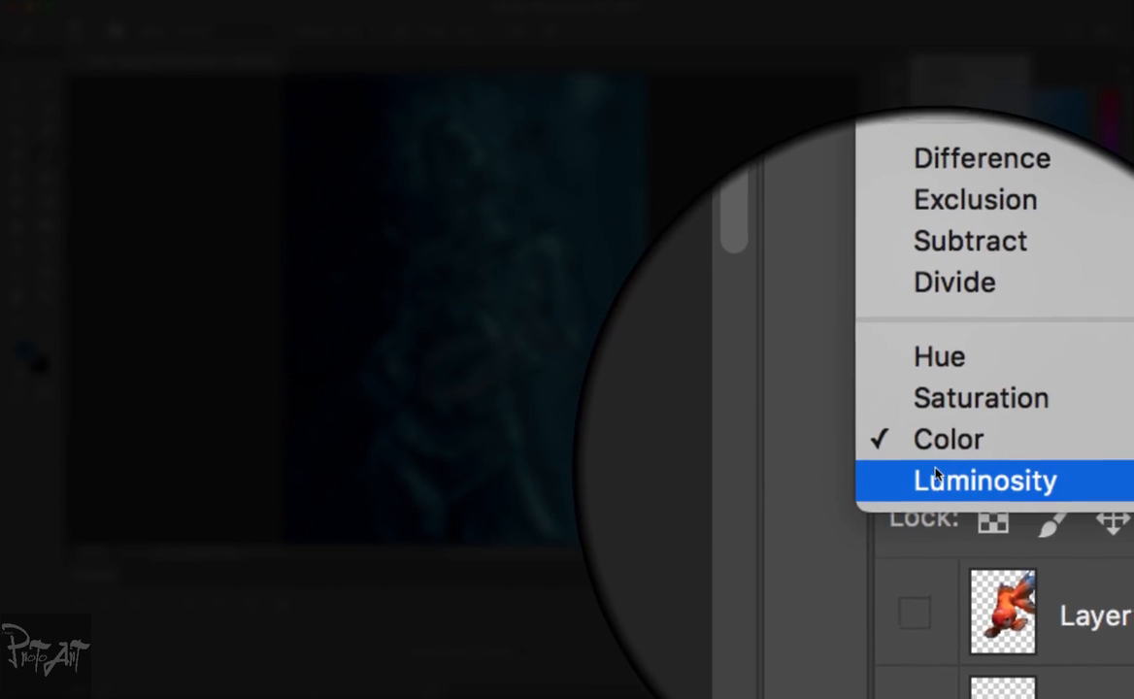
pyautogui.click(943, 448)
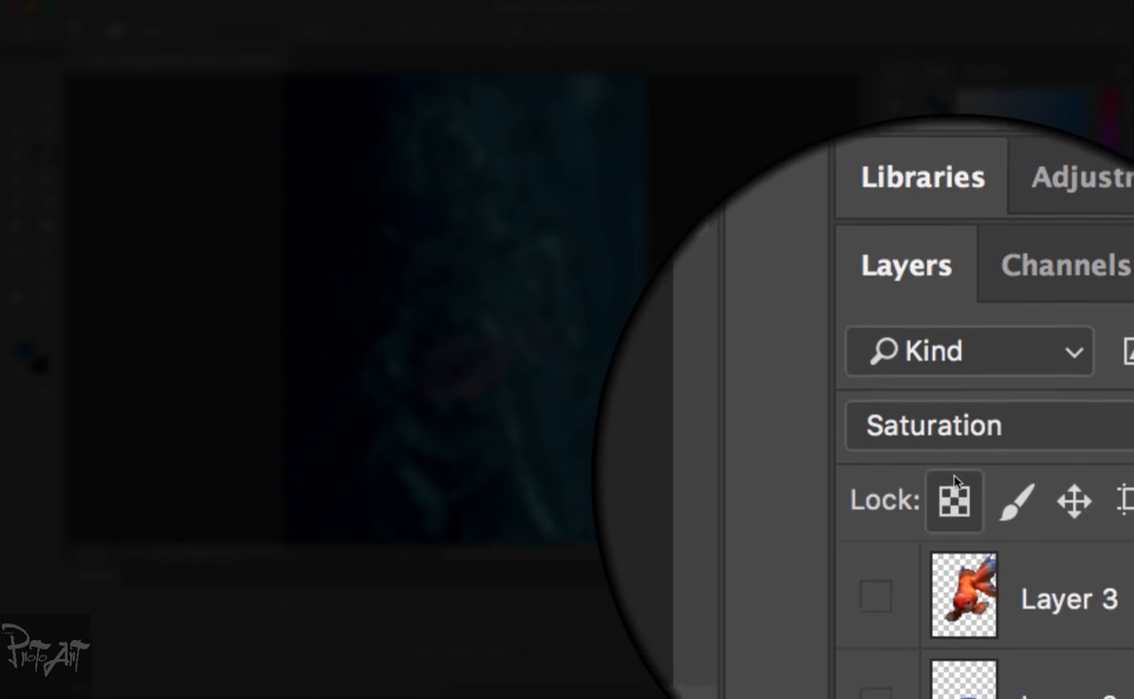
pyautogui.click(951, 464)
pyautogui.click(951, 475)
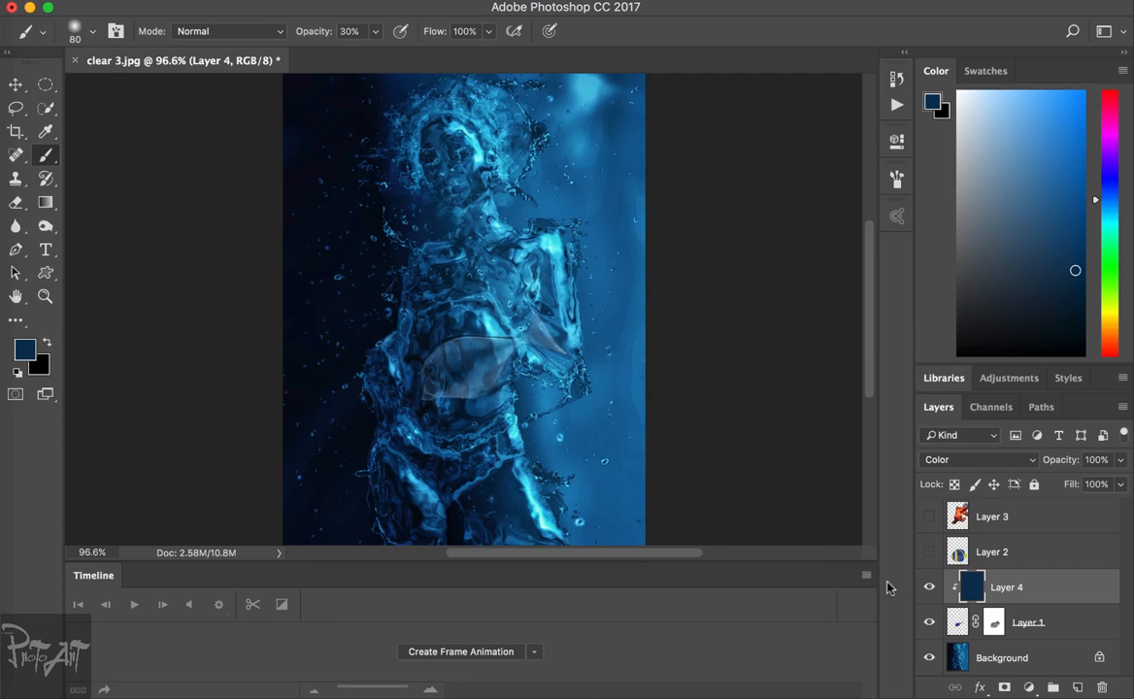
# - Try brushing white at 30% opacity over the fish's body on Layer 1's mask
pyautogui.click(994, 621)
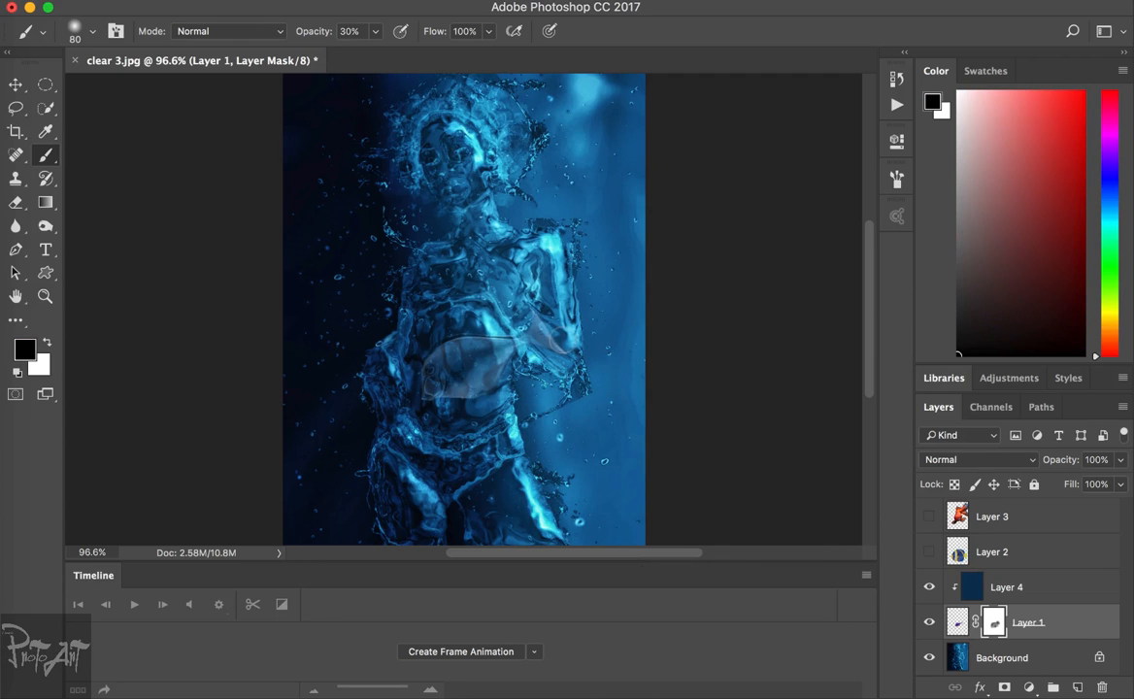
pyautogui.press('x')
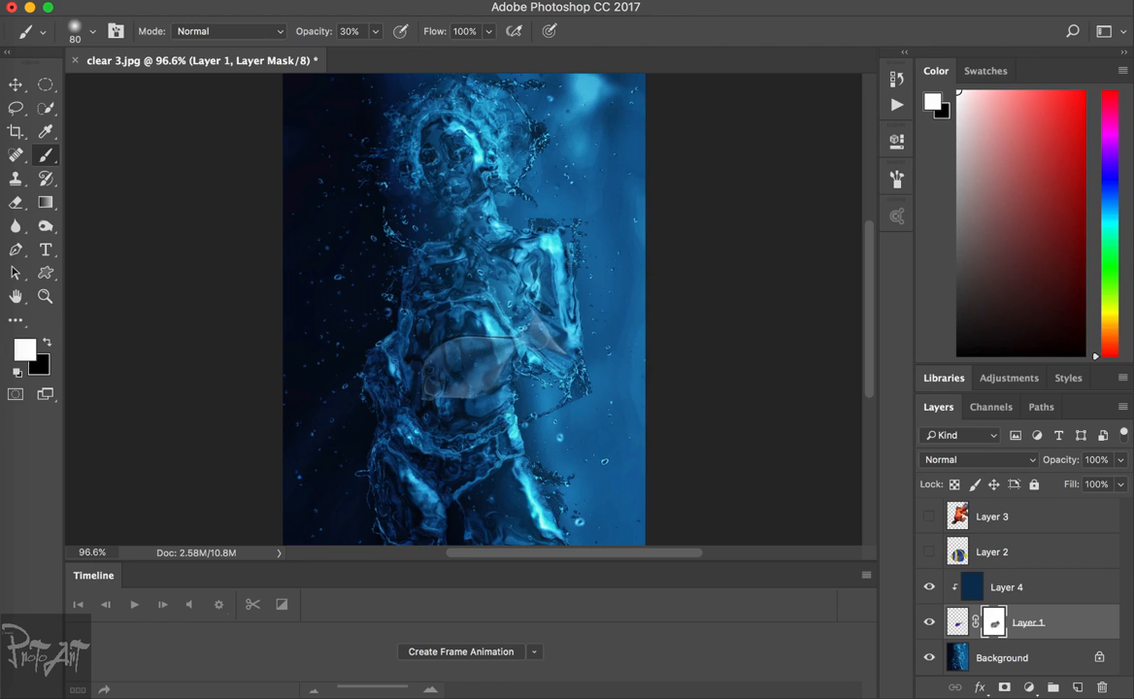
pyautogui.moveTo(486, 358)
pyautogui.mouseDown()
pyautogui.moveTo(416, 323)
pyautogui.moveTo(473, 397)
pyautogui.moveTo(416, 323)
pyautogui.mouseUp()
pyautogui.hotkey('ctrl', '2')
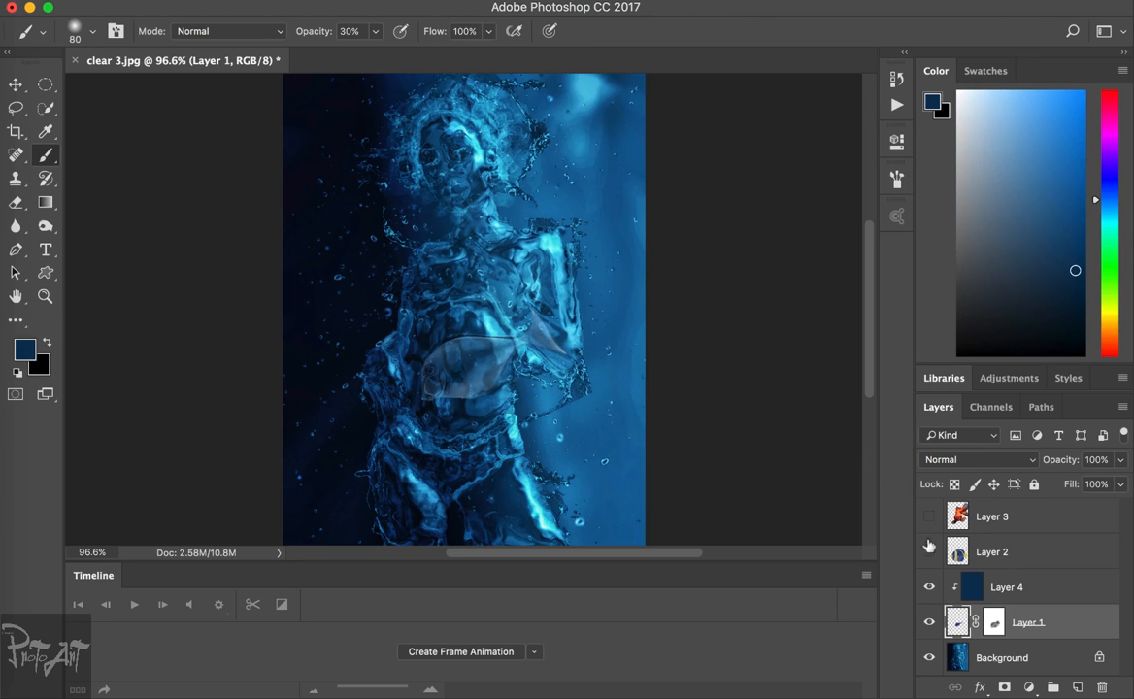
# - Reduce the opacity of the blue clipped Layer 4 to 47%
pyautogui.click(1007, 589)
pyautogui.click(1122, 461)
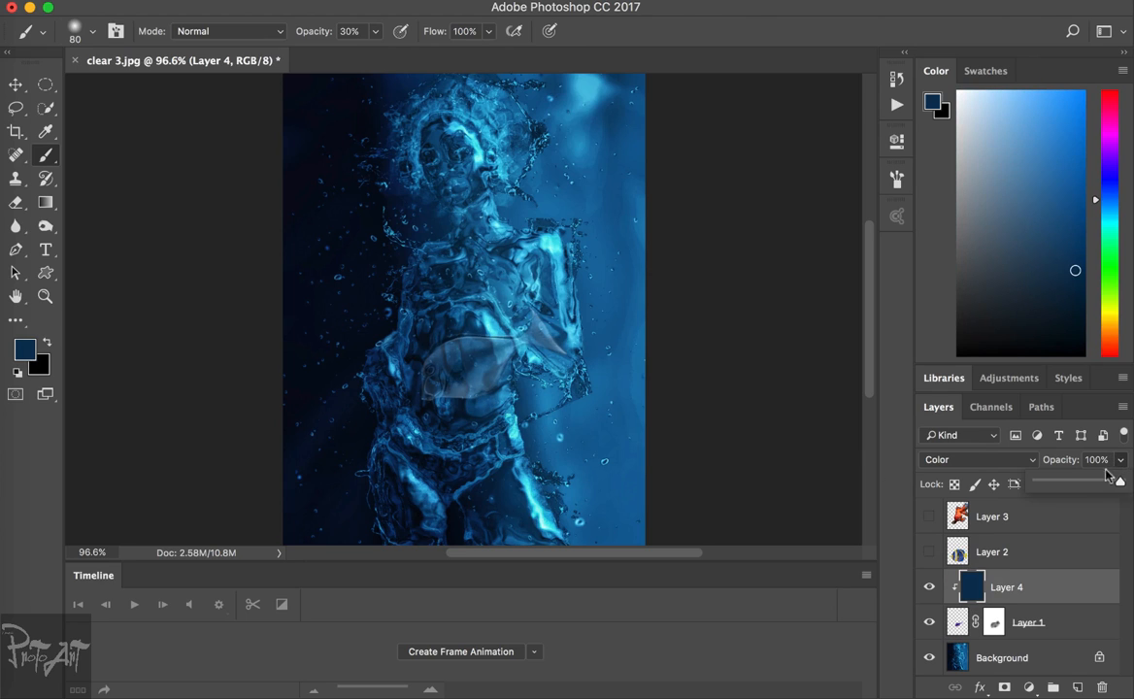
pyautogui.moveTo(1095, 483)
pyautogui.mouseDown()
pyautogui.moveTo(1053, 484)
pyautogui.moveTo(1085, 483)
pyautogui.mouseUp()
pyautogui.moveTo(1046, 490); pyautogui.dragTo(1076, 487)
# - Paint white on Layer 1's mask with a 50 px brush at 30% opacity to restore the fish's tail and the area around its eye
pyautogui.click(993, 623)
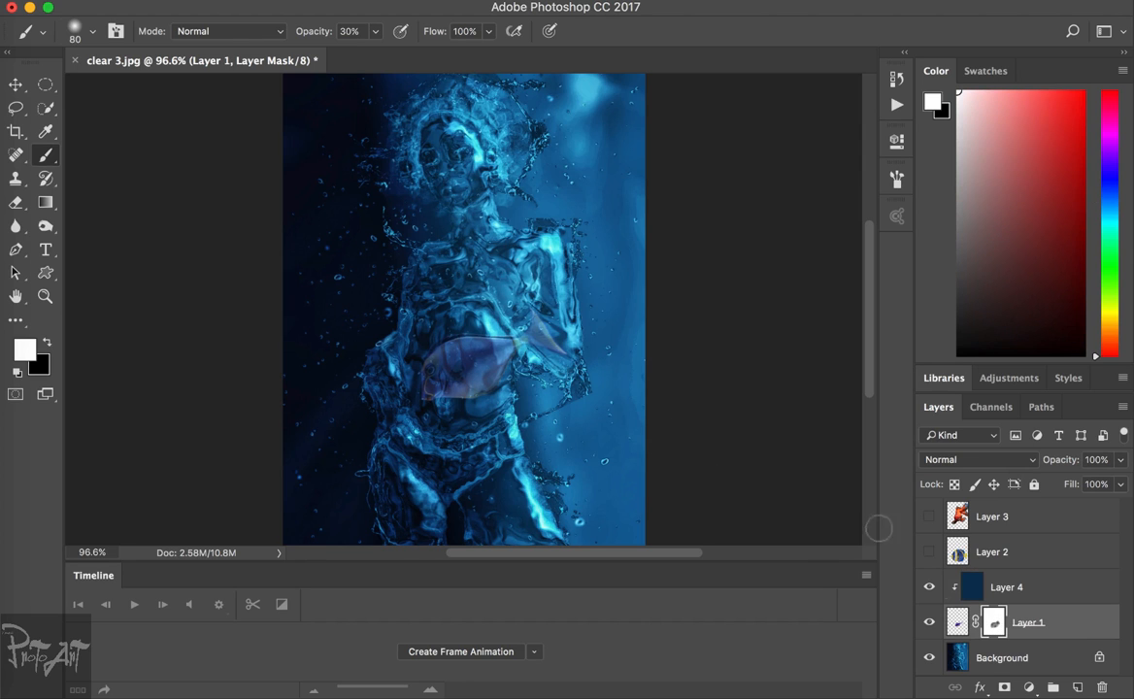
pyautogui.press('z')
pyautogui.click(454, 354)
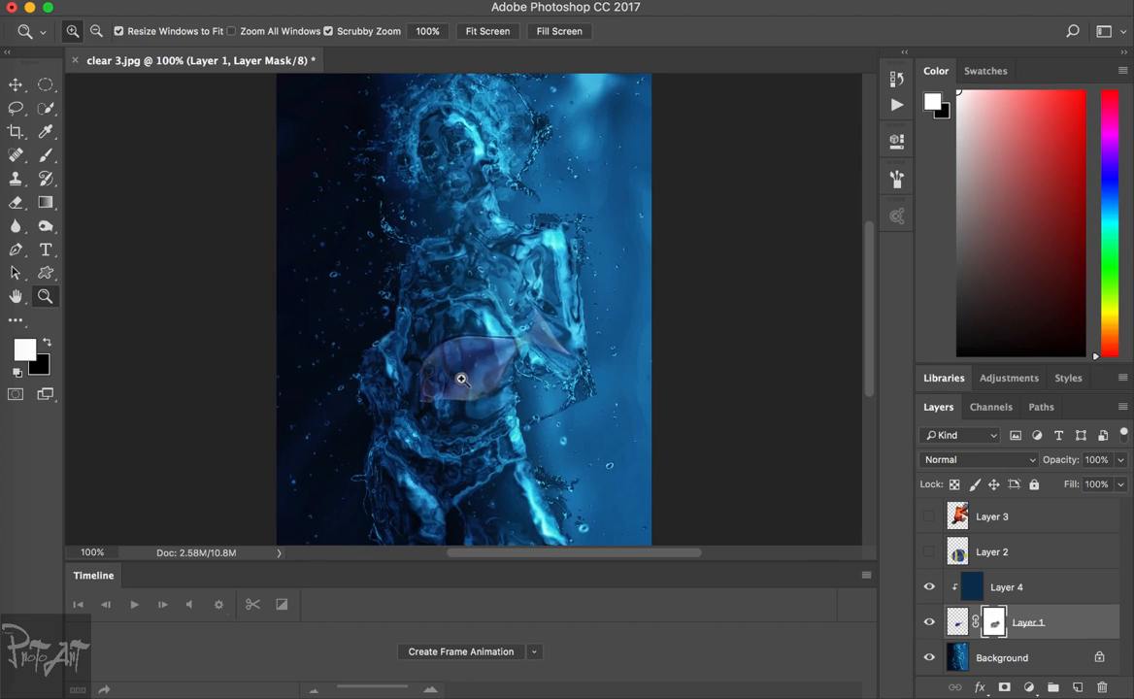
pyautogui.click(470, 386)
pyautogui.press('b')
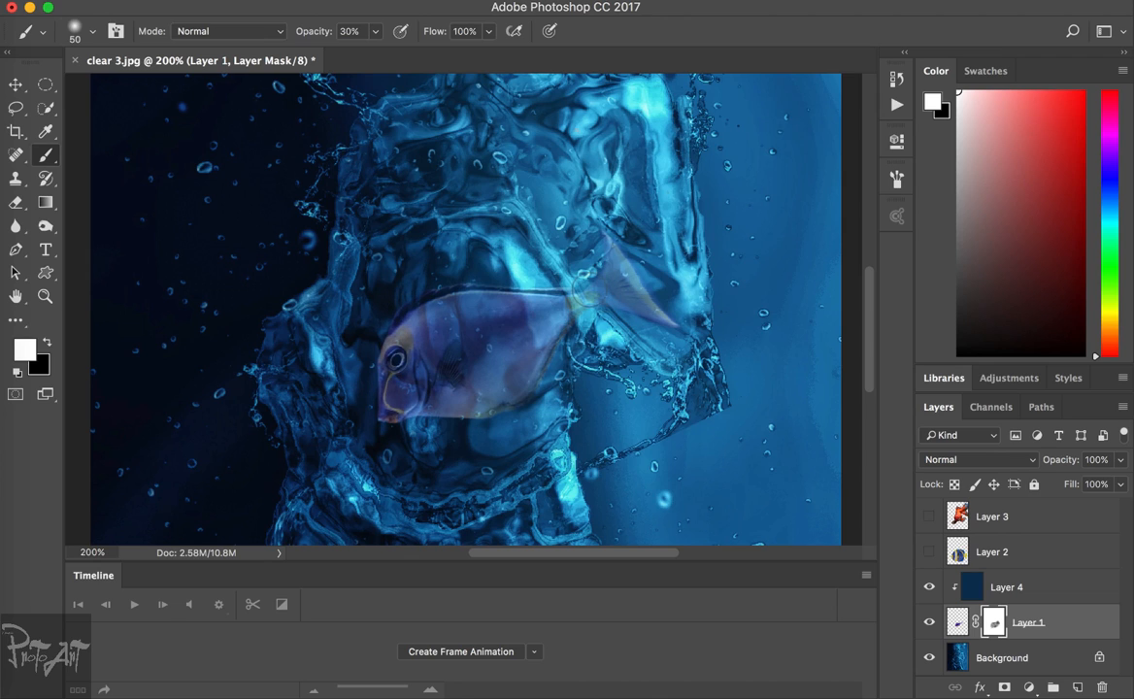
pyautogui.moveTo(615, 254)
pyautogui.mouseDown()
pyautogui.moveTo(636, 287)
pyautogui.moveTo(626, 273)
pyautogui.mouseUp()
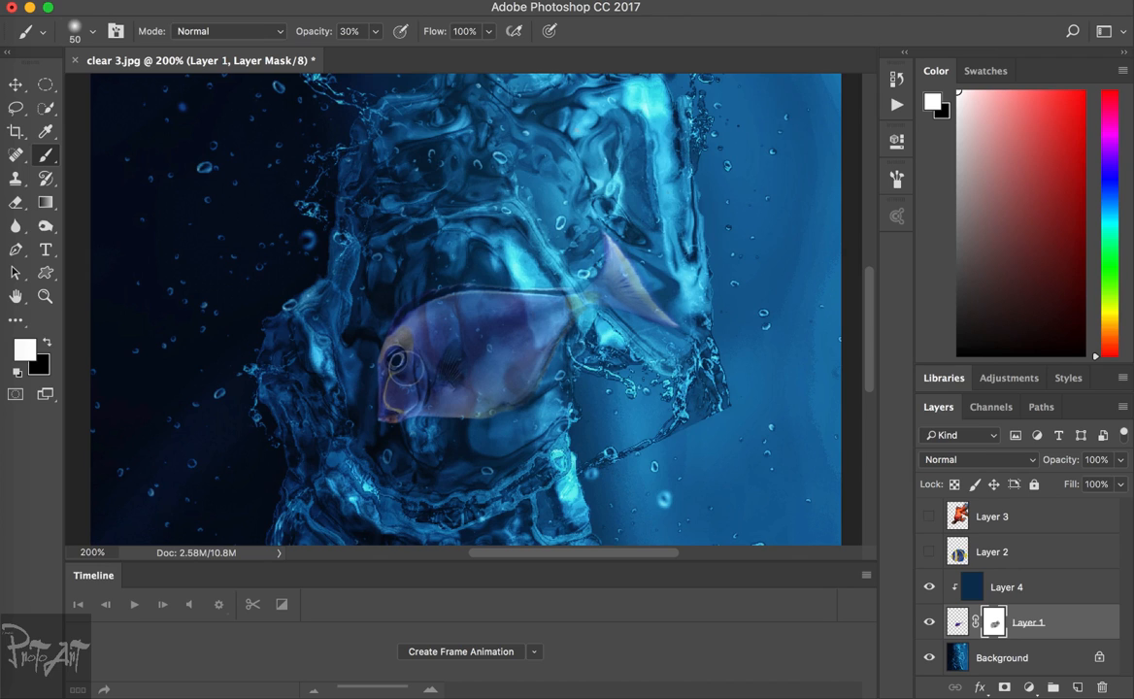
pyautogui.moveTo(412, 367); pyautogui.dragTo(427, 334)
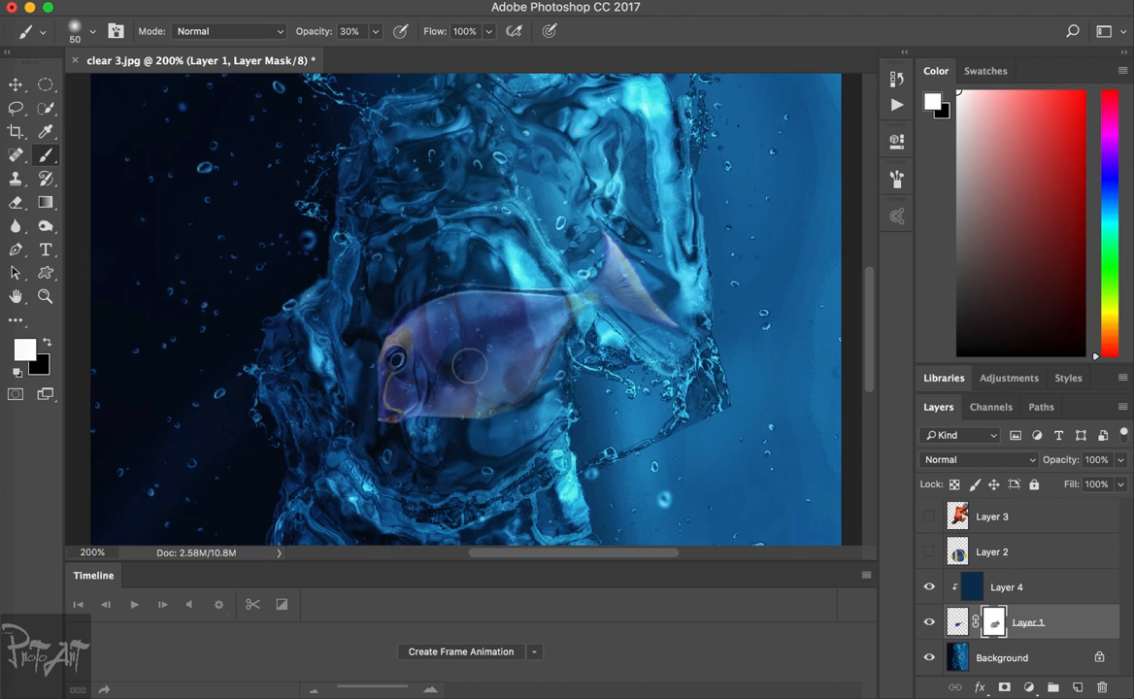
# - Compare the fish with and without Layer 4, then set that layer's opacity to 73%
pyautogui.press('z')
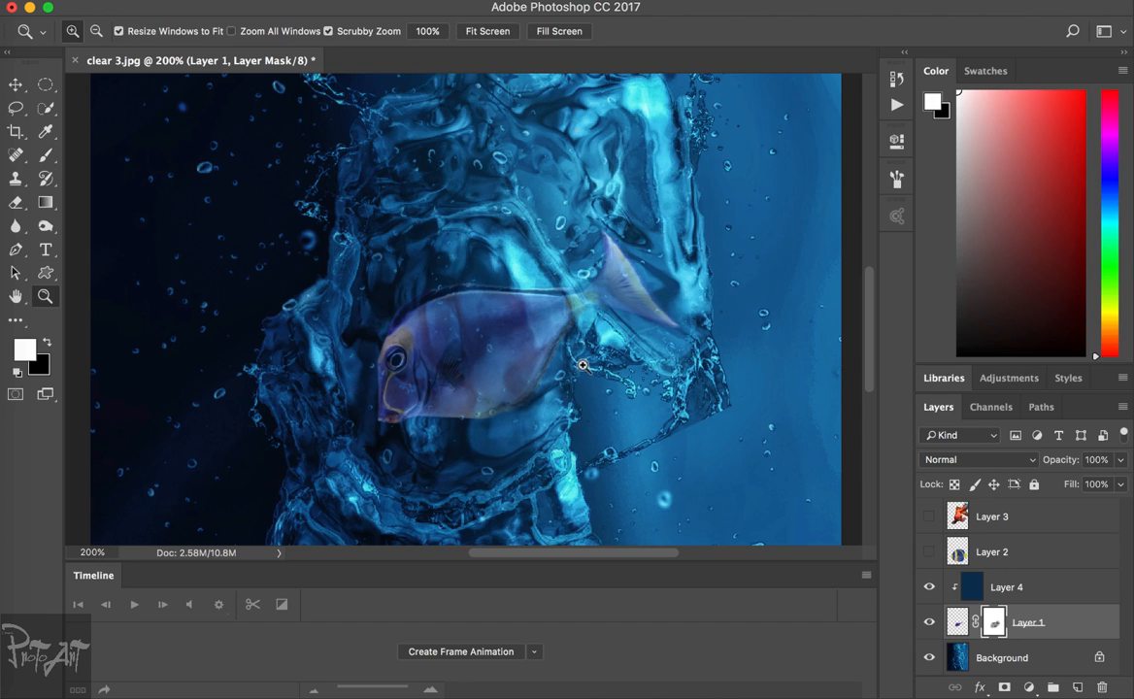
pyautogui.click(470, 31)
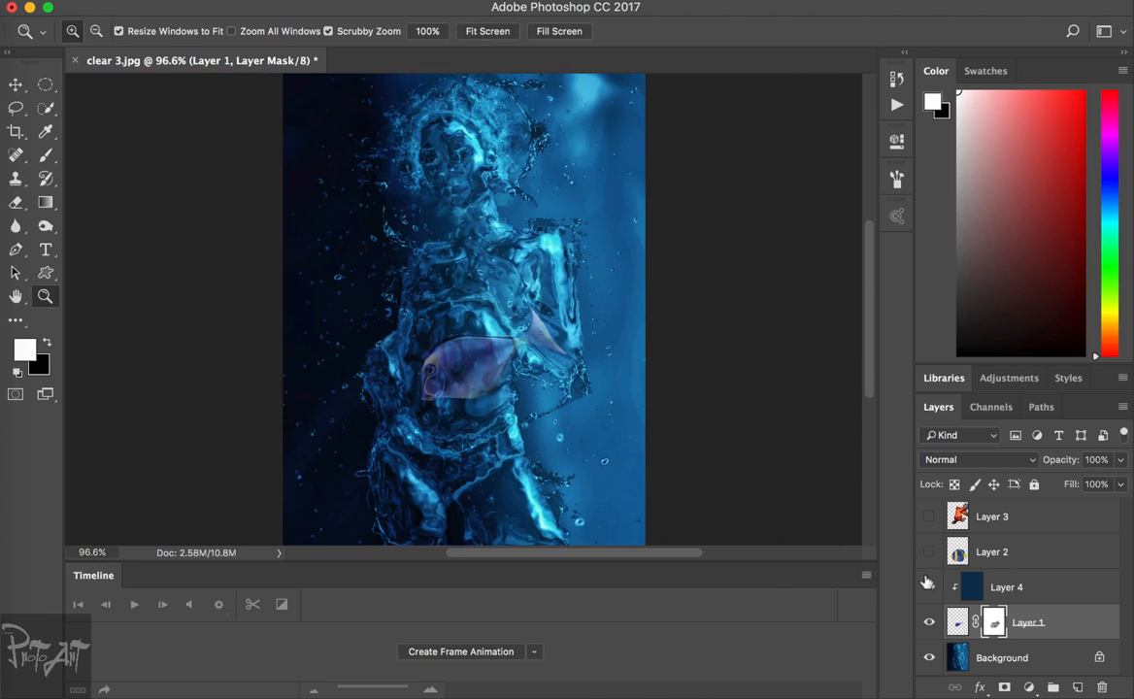
pyautogui.click(929, 586)
pyautogui.click(1010, 587)
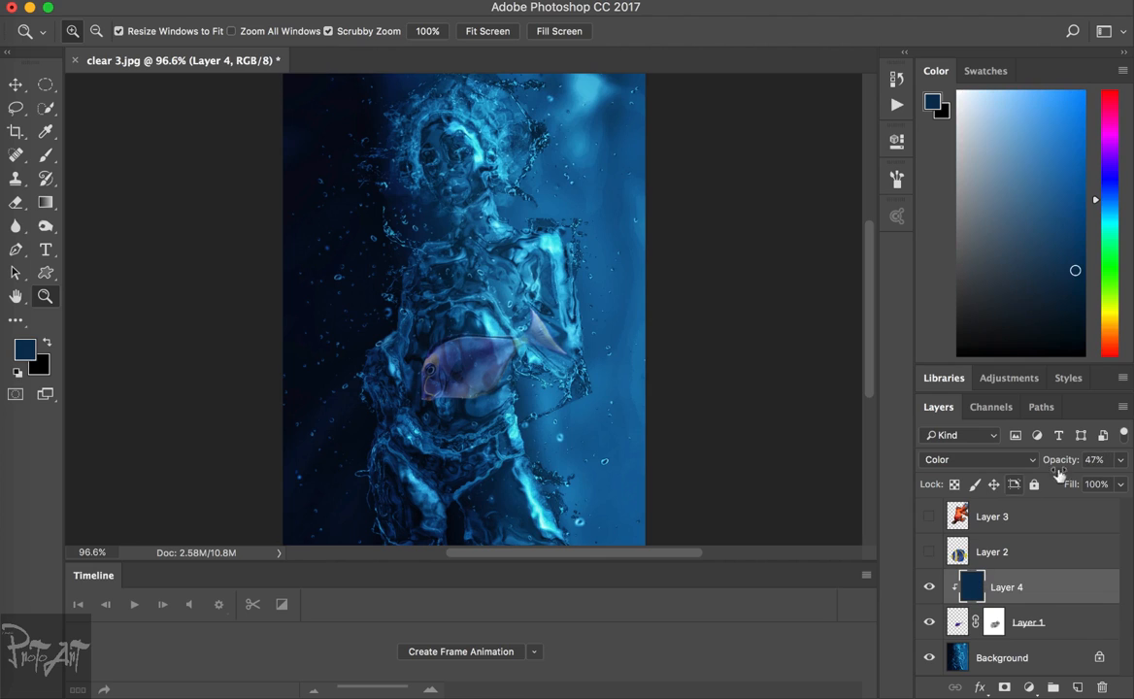
pyautogui.click(1120, 461)
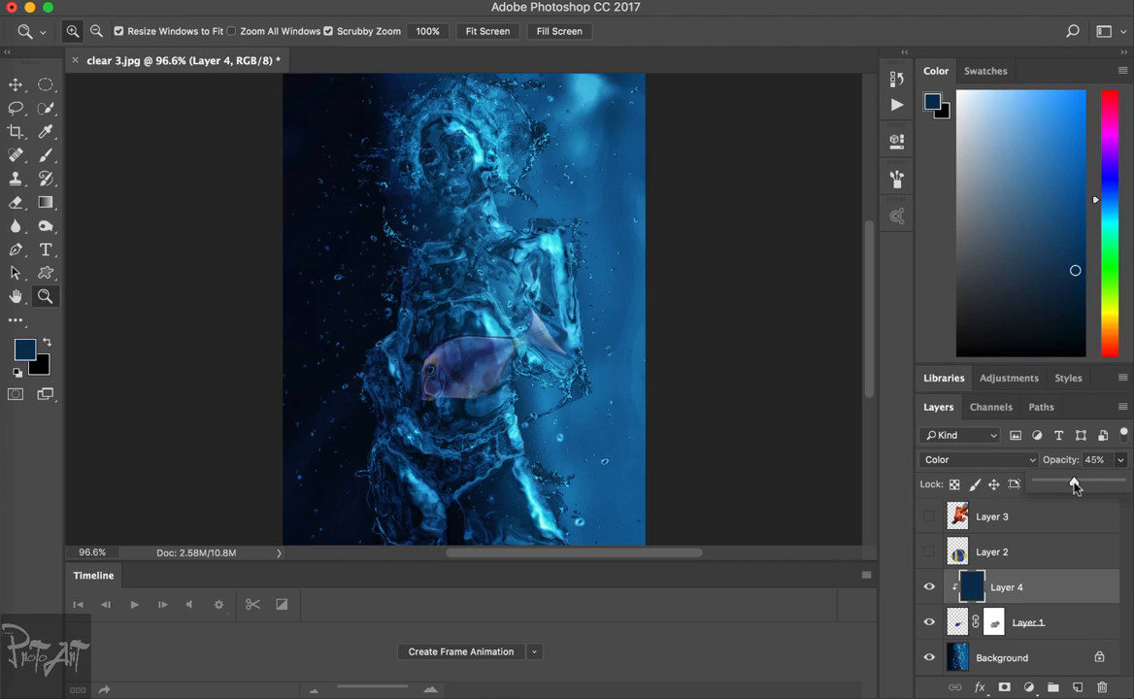
pyautogui.moveTo(1075, 486); pyautogui.dragTo(1102, 485)
# - Target Layer 1's mask with the Brush tool and set the painting colour to black
pyautogui.click(993, 622)
pyautogui.press('b')
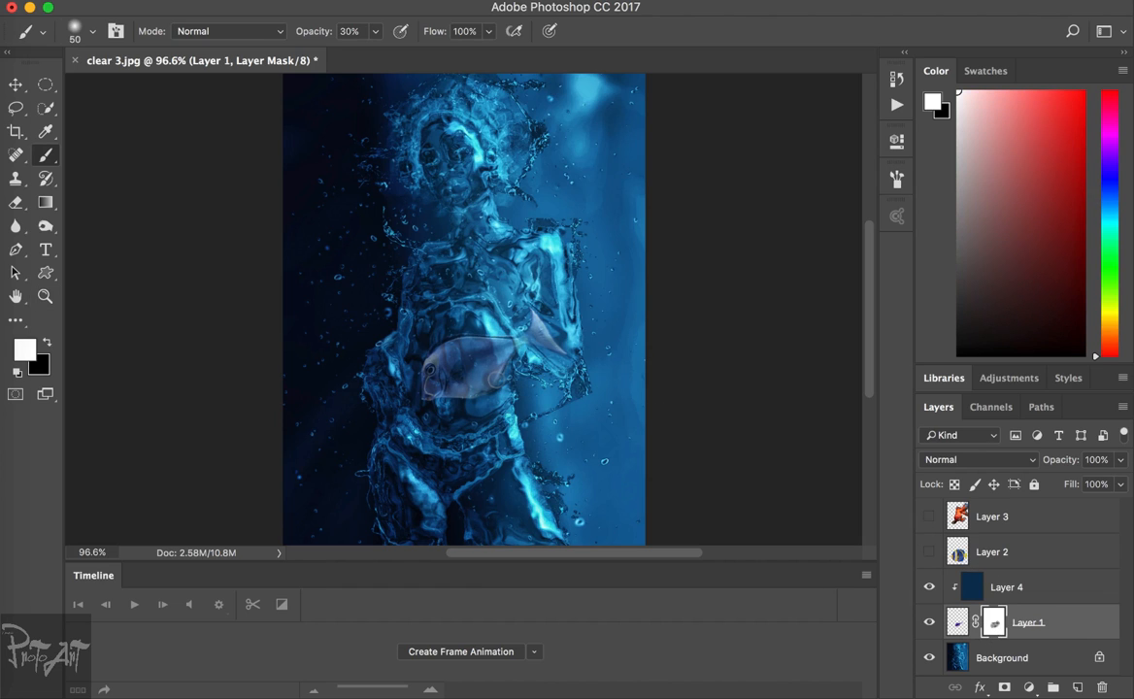
pyautogui.press('x')
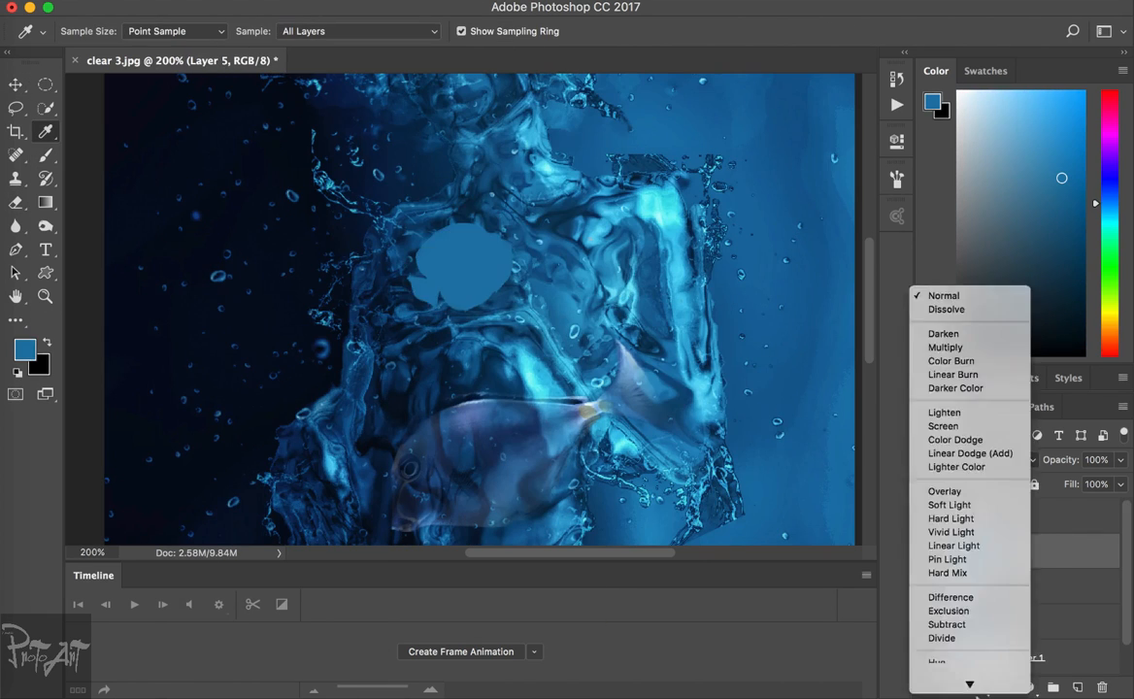
# - Set the blue clipped Layer 5 to the Color blend mode at 63% opacity
pyautogui.press('Escape')
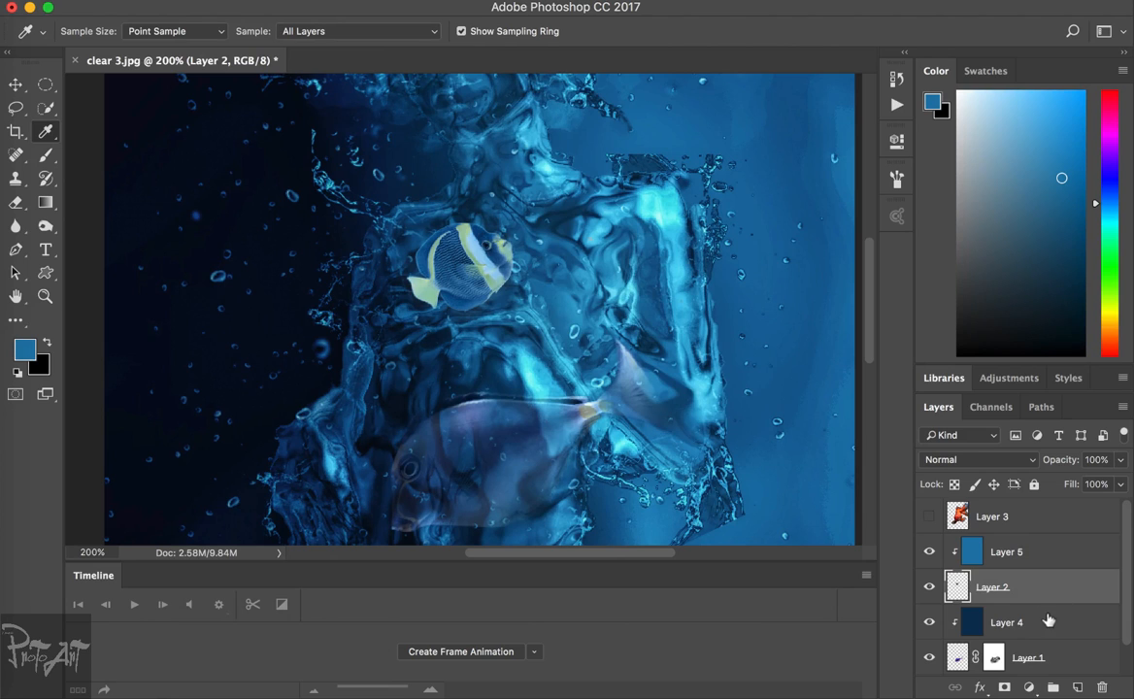
# - Rename Layer 1 as "fish 1" and group it with its clipped Layer 4
pyautogui.click(1045, 627)
pyautogui.scroll(-1, 1042, 643)
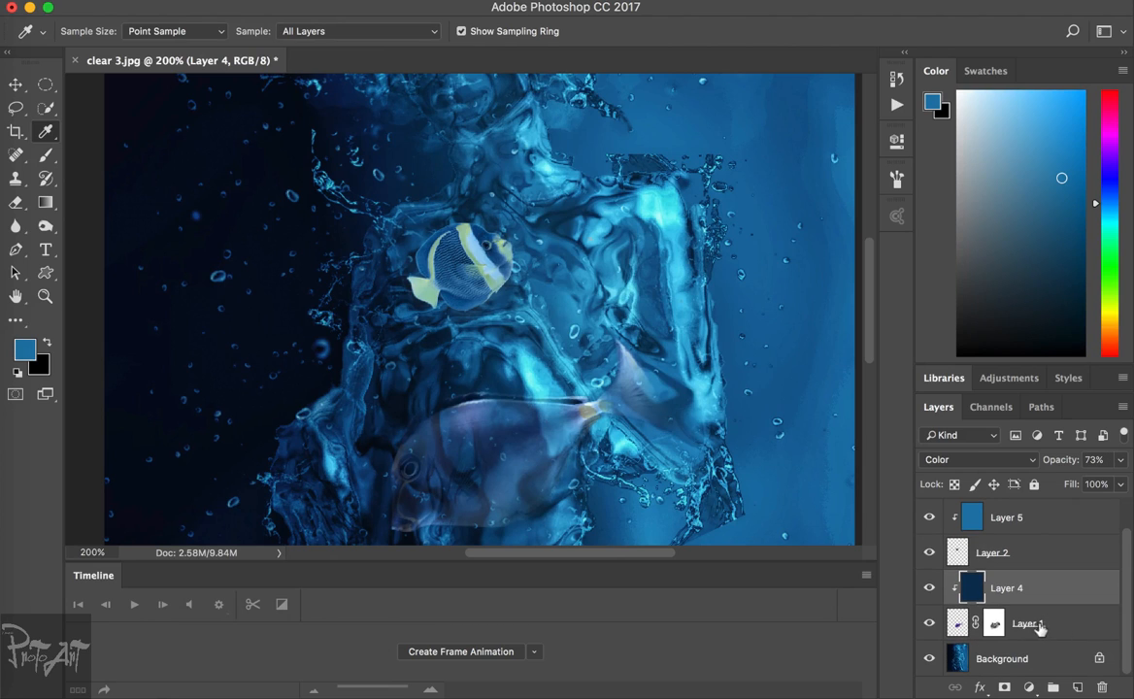
pyautogui.doubleClick(1014, 623)
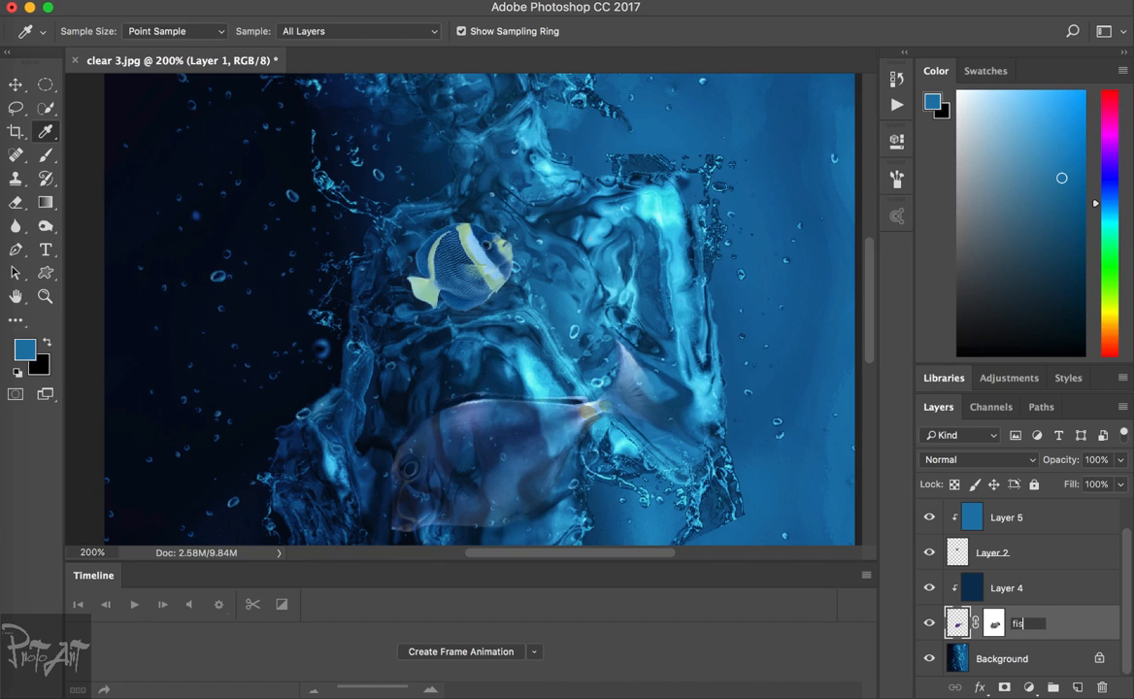
pyautogui.press('Return')
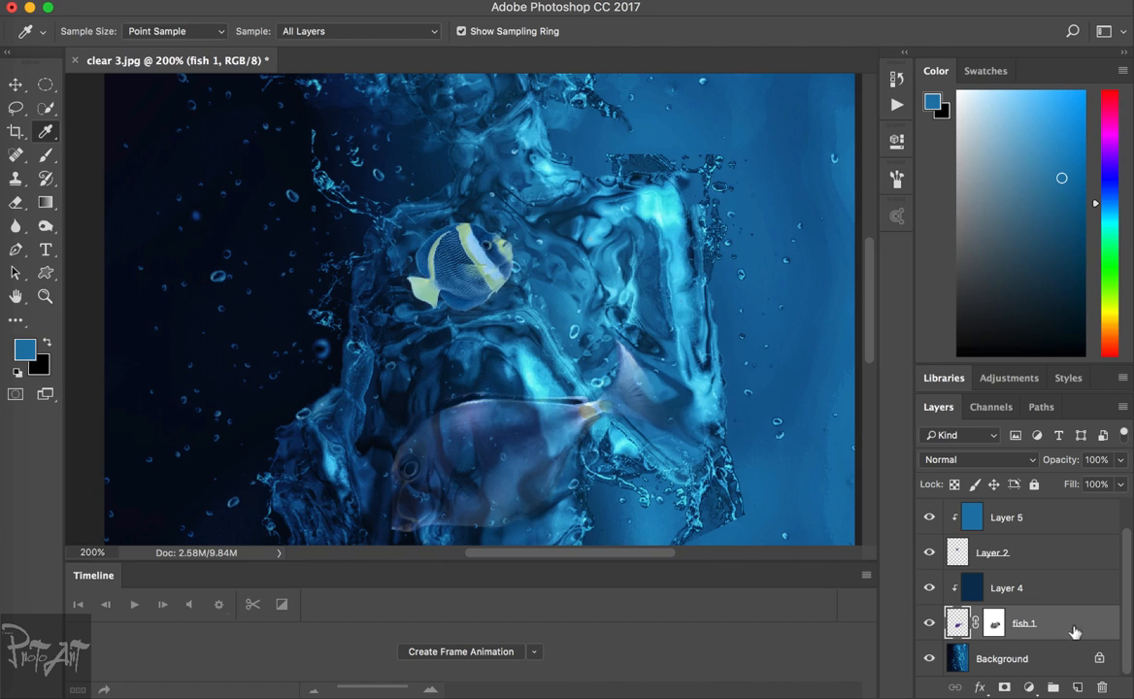
pyautogui.click(1036, 589)
pyautogui.press('super+g')
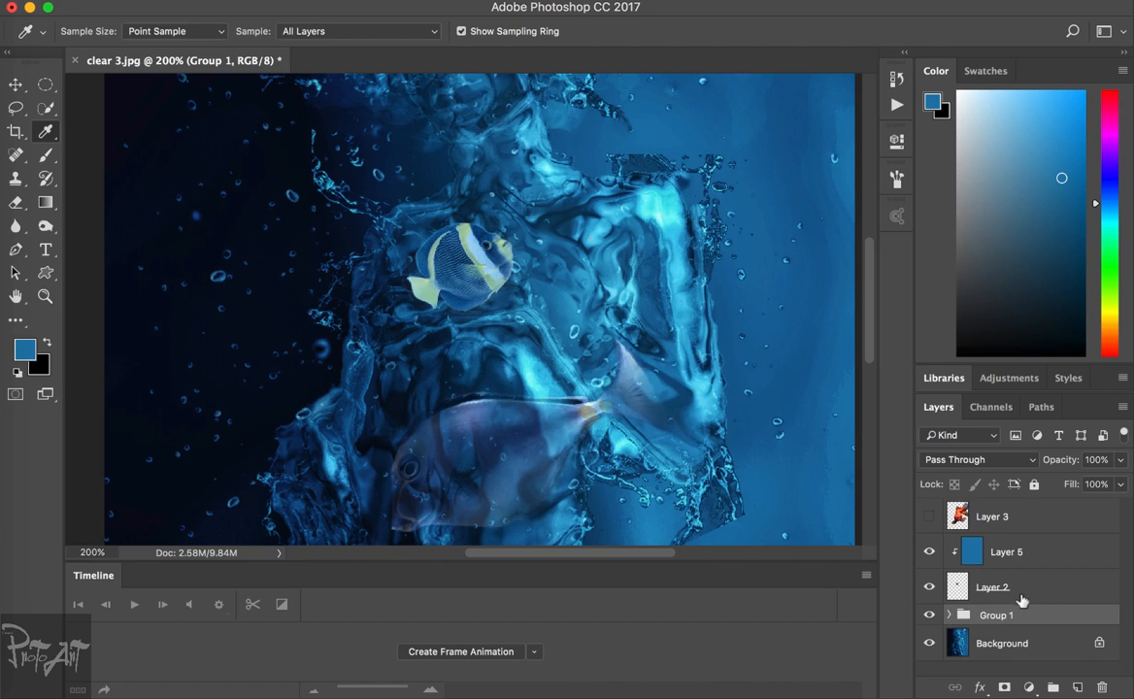
# - Add a layer mask to Layer 2 and fade the striped fish by painting black with a 50 px brush at 50% opacity
pyautogui.click(1045, 557)
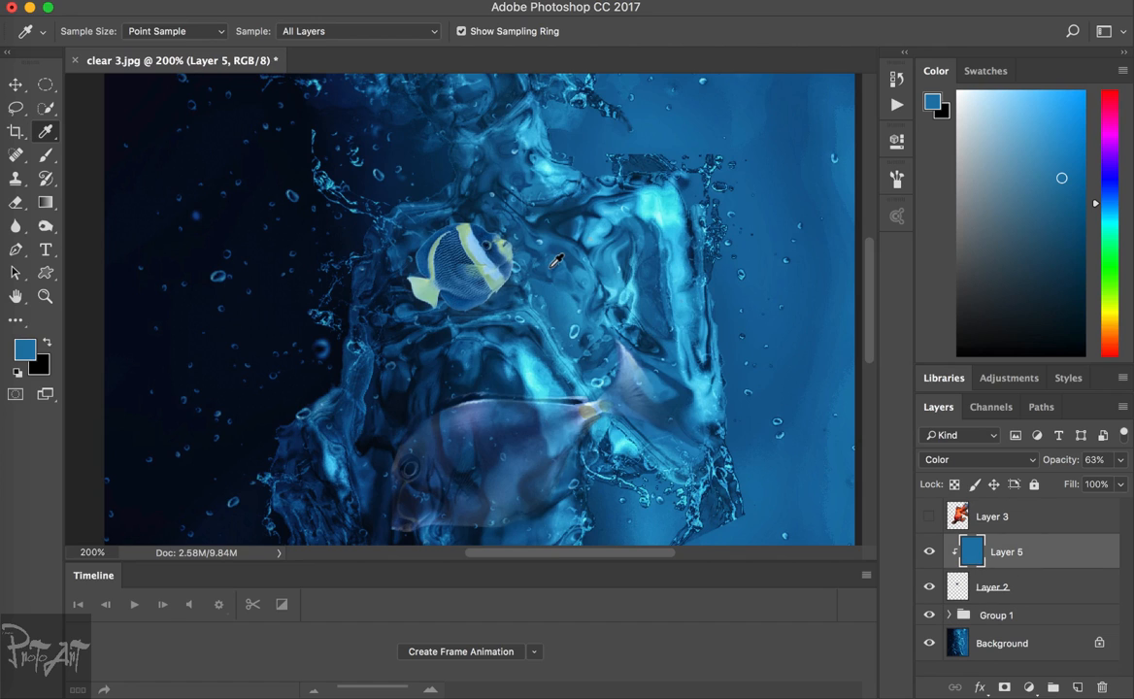
pyautogui.press('b')
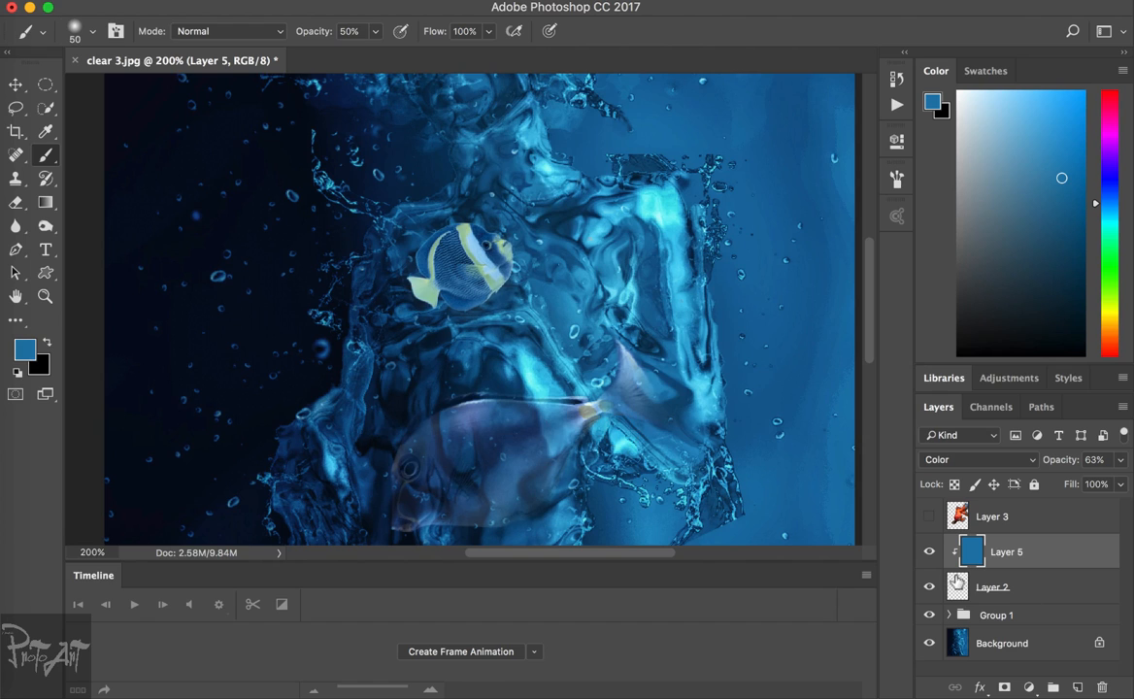
pyautogui.click(1039, 591)
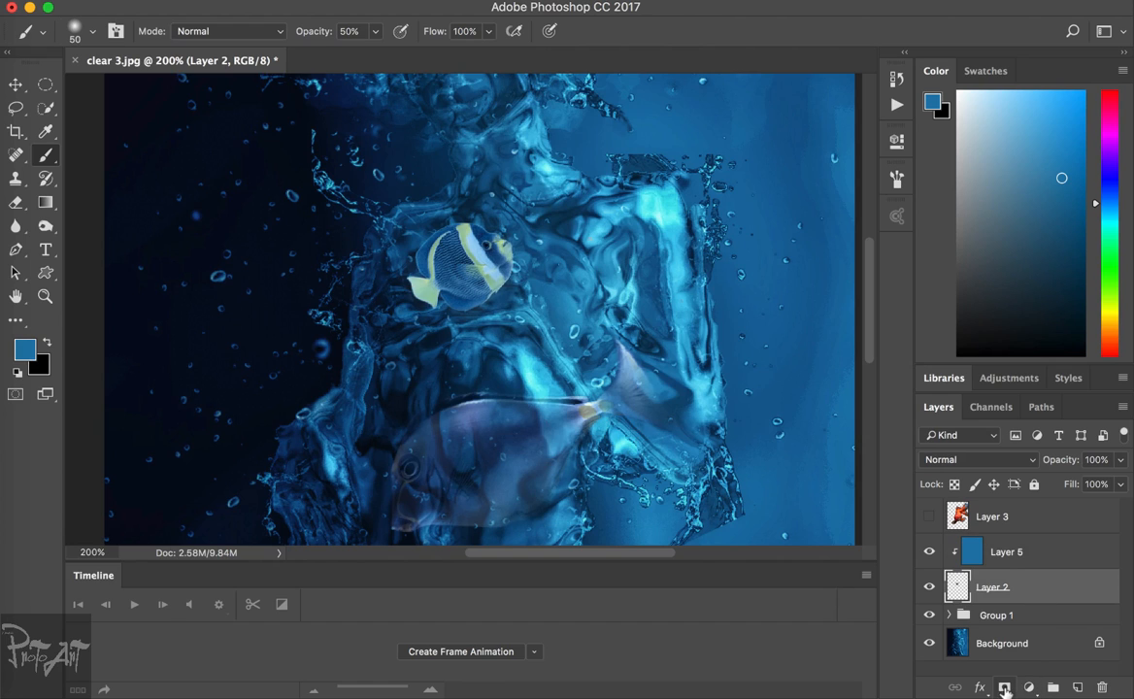
pyautogui.click(1005, 688)
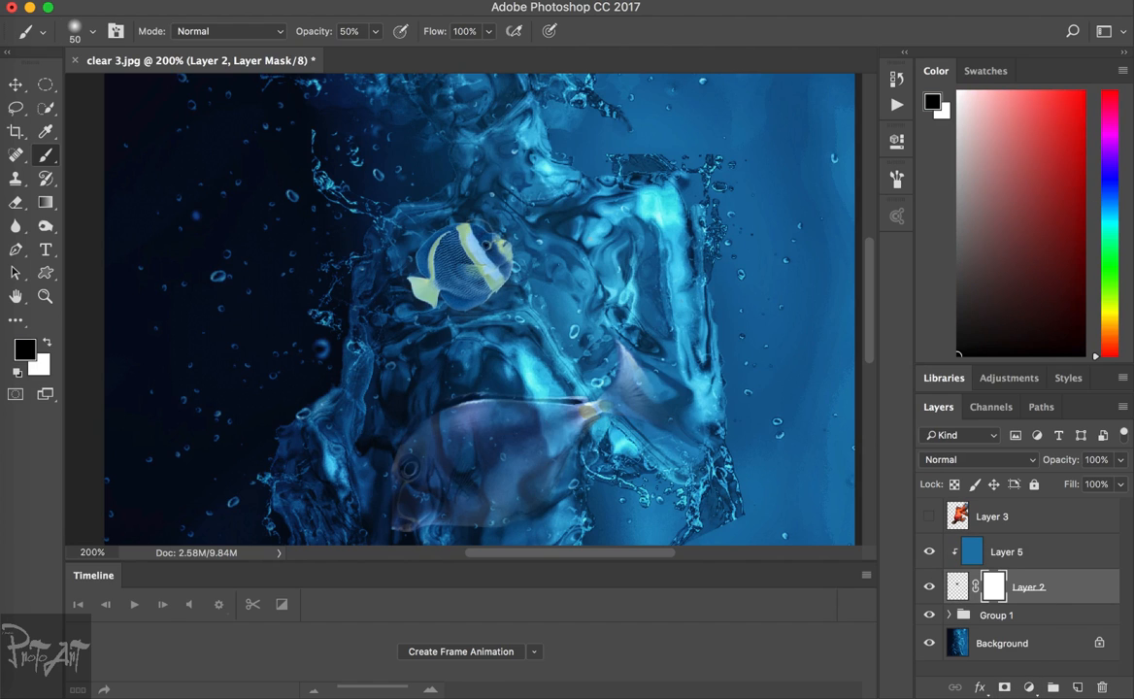
pyautogui.moveTo(427, 223)
pyautogui.mouseDown()
pyautogui.moveTo(464, 270)
pyautogui.moveTo(399, 244)
pyautogui.moveTo(399, 230)
pyautogui.moveTo(432, 240)
pyautogui.moveTo(466, 221)
pyautogui.moveTo(506, 254)
pyautogui.mouseUp()
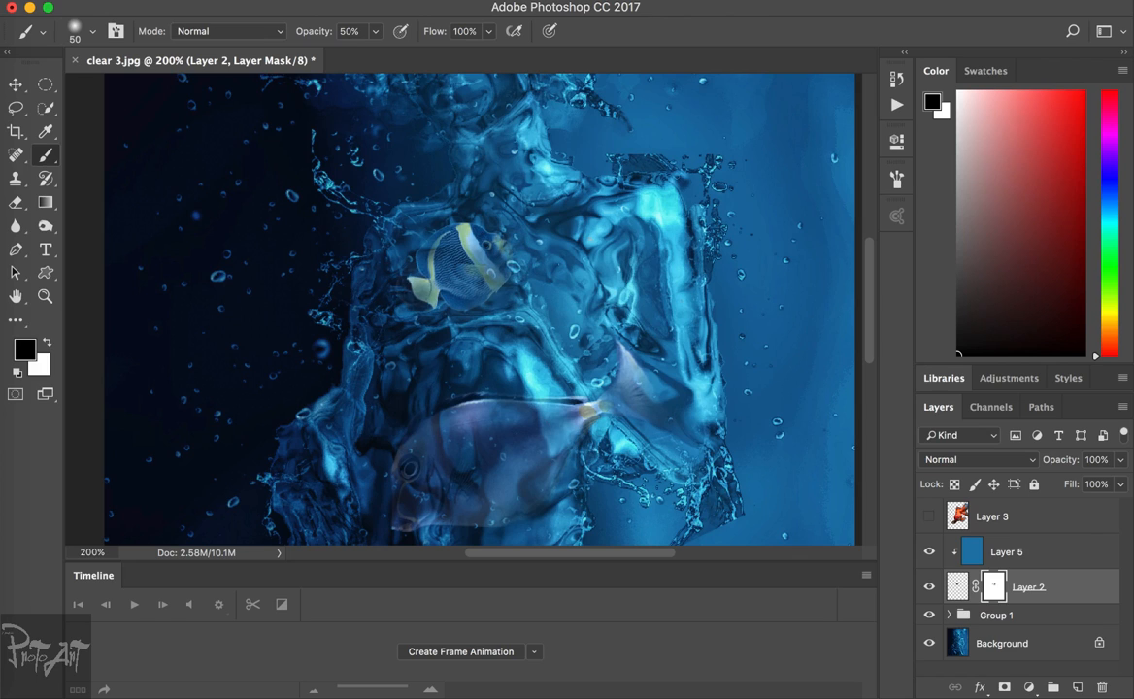
pyautogui.moveTo(377, 257)
pyautogui.mouseDown()
pyautogui.moveTo(403, 279)
pyautogui.moveTo(383, 260)
pyautogui.moveTo(441, 272)
pyautogui.moveTo(419, 235)
pyautogui.moveTo(433, 191)
pyautogui.moveTo(425, 222)
pyautogui.moveTo(439, 225)
pyautogui.mouseUp()
# - Refine Layer 2's mask around the striped fish's tail with a 25 px brush at 40% opacity, touching it up with white
pyautogui.press('[')
pyautogui.press('[')
pyautogui.press('[')
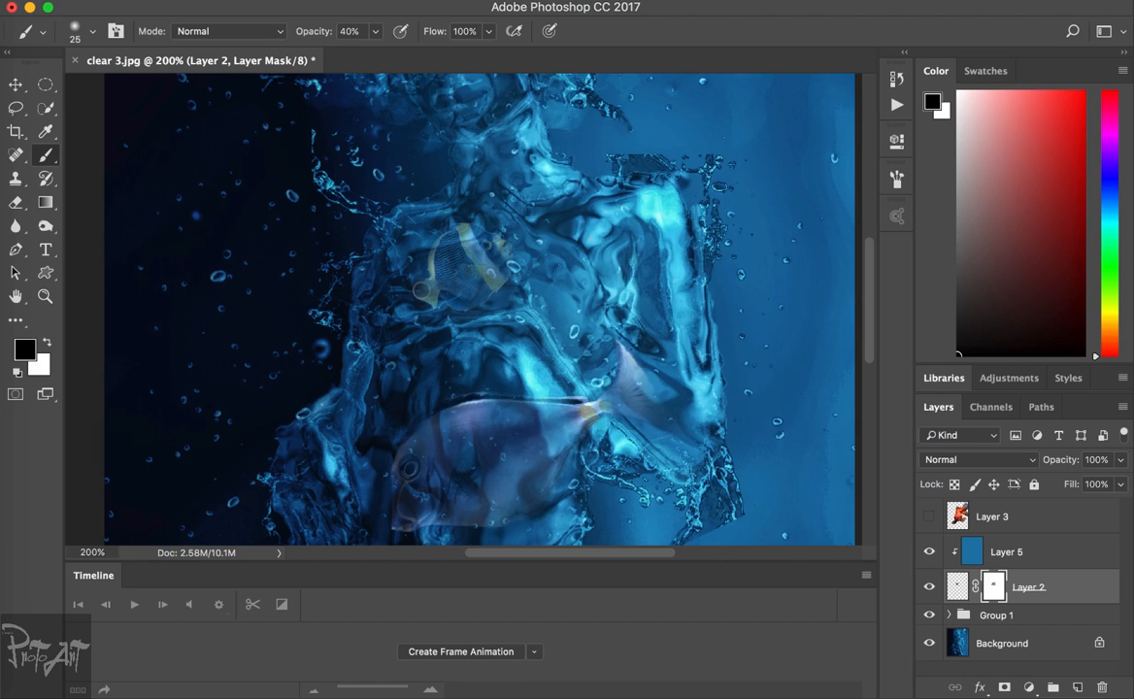
pyautogui.press('x')
pyautogui.click(425, 289)
pyautogui.press('x')
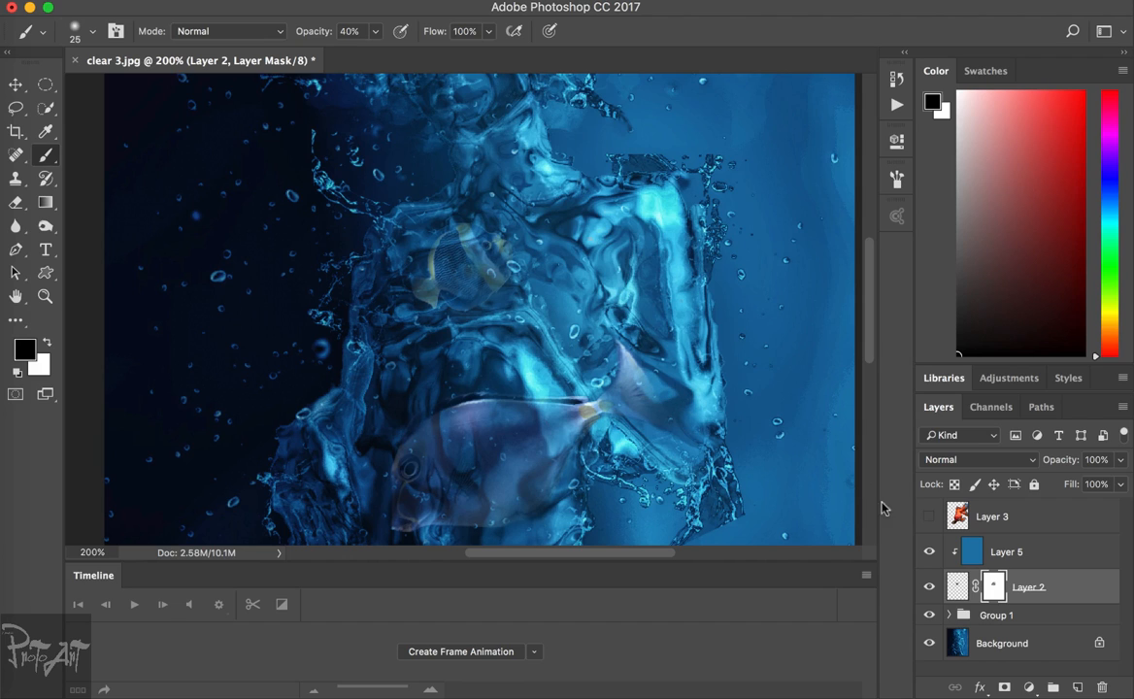
# - Raise Layer 5's opacity to 95% and compare the striped fish with and without the tint
pyautogui.click(1034, 551)
pyautogui.click(1122, 459)
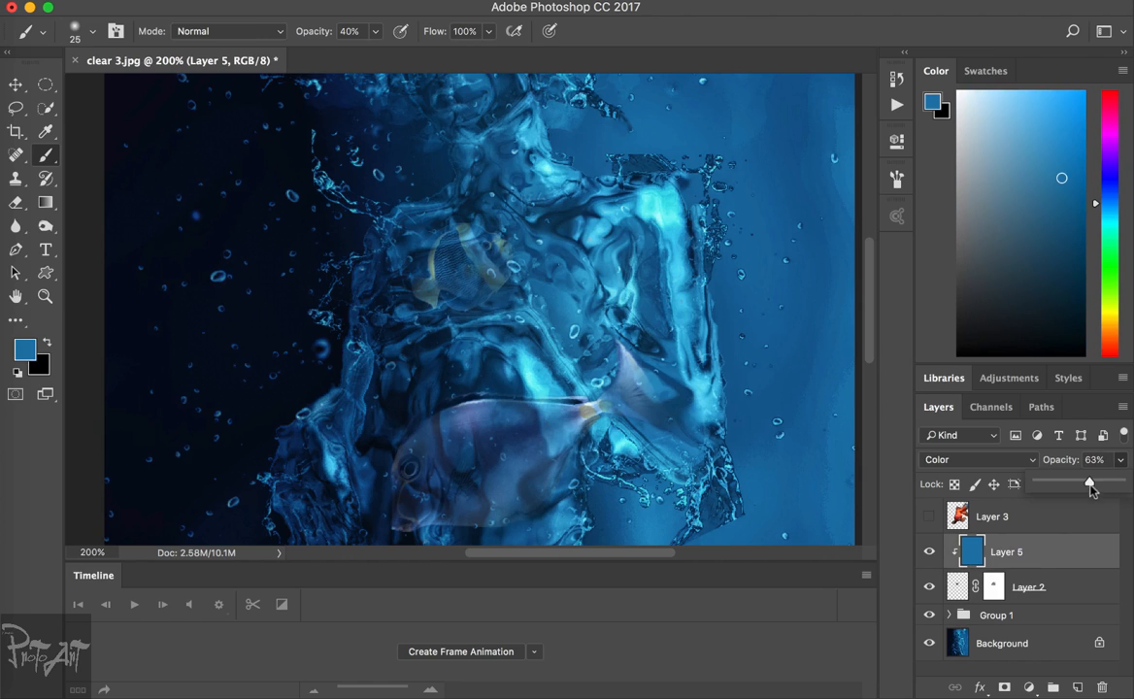
pyautogui.moveTo(1092, 490); pyautogui.dragTo(1117, 484)
pyautogui.click(930, 552)
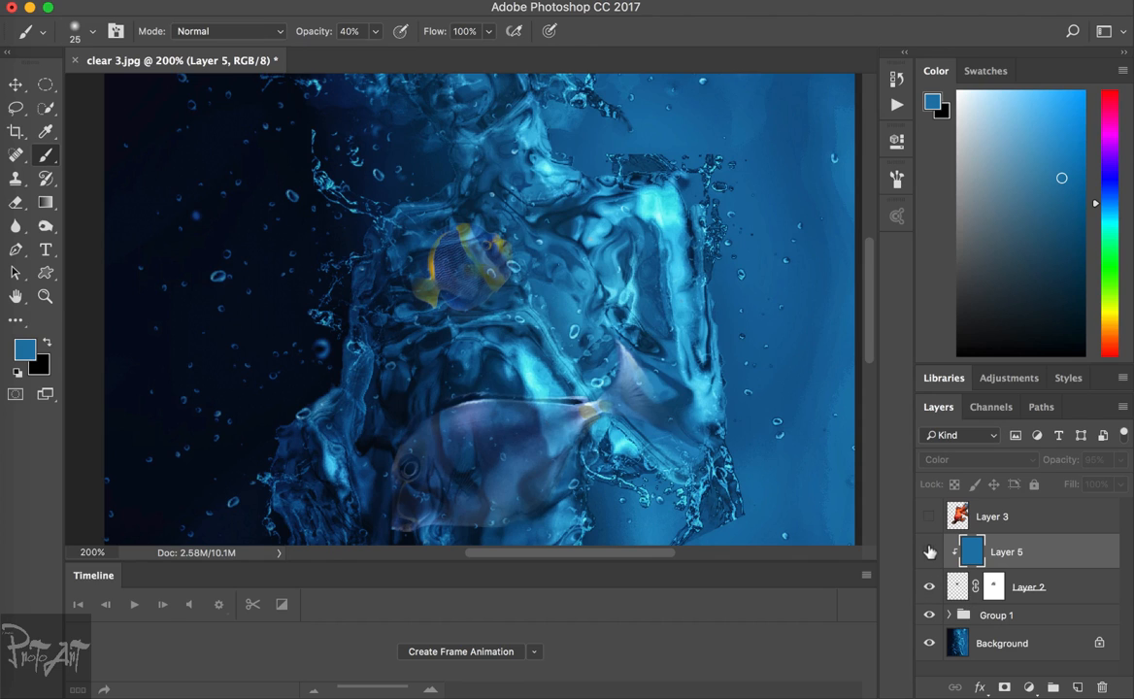
pyautogui.click(931, 552)
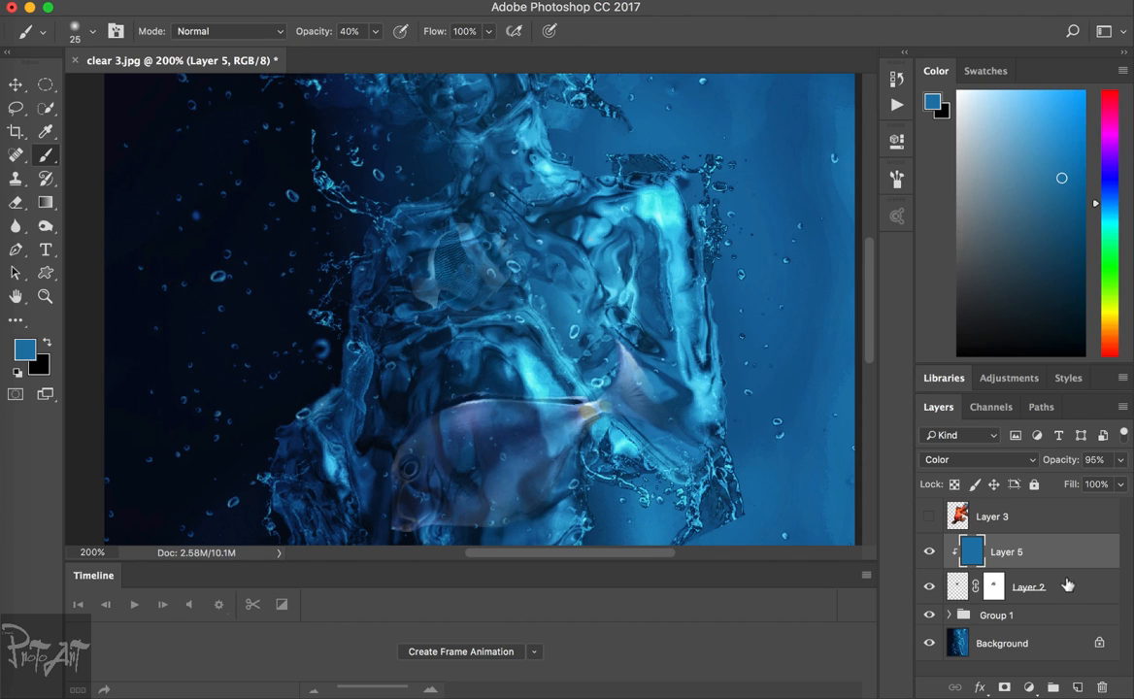
# - Rename Layer 2 as "fish 2" and group it with its clipped Layer 5
pyautogui.click(995, 583)
pyautogui.doubleClick(1028, 589)
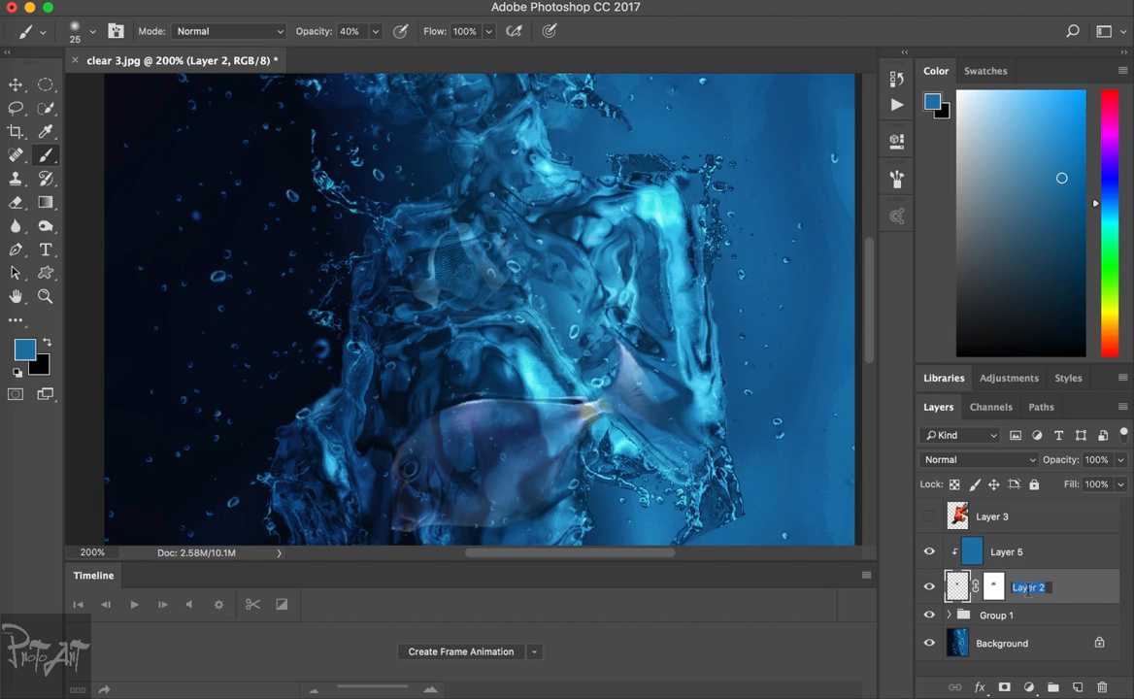
pyautogui.press('BackSpace')
pyautogui.press('Return')
pyautogui.click(1059, 565)
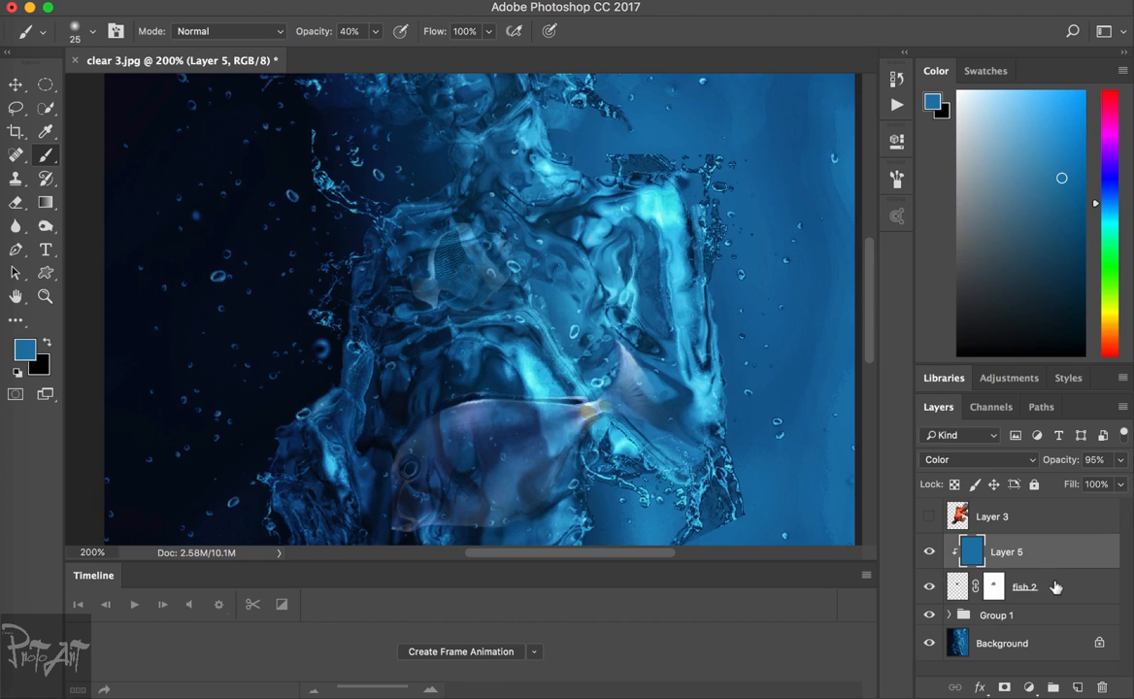
pyautogui.keyDown('shift'); pyautogui.click(1056, 588); pyautogui.keyUp('shift')
pyautogui.press('super+g')
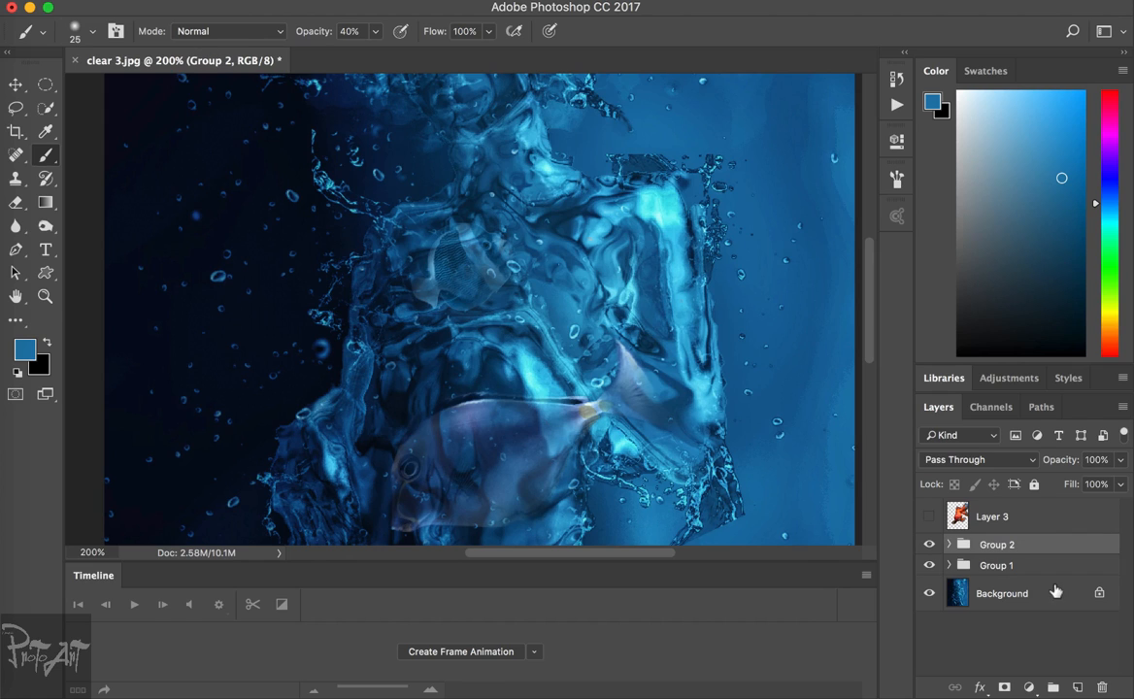
pyautogui.click(949, 565)
pyautogui.click(971, 628)
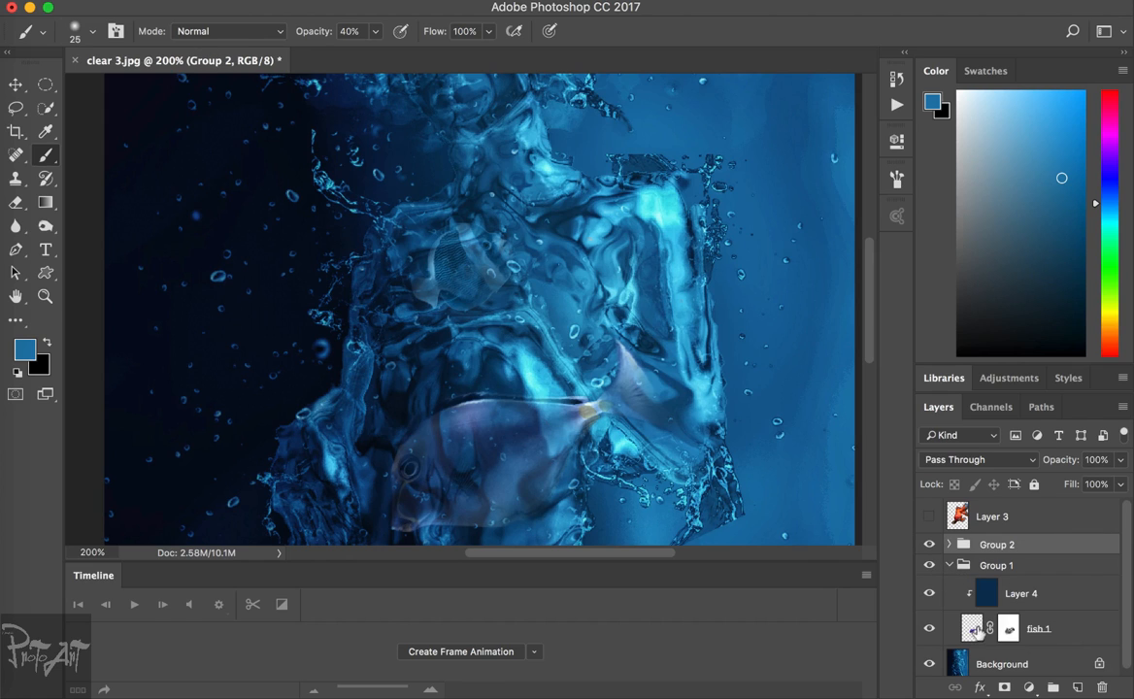
pyautogui.scroll(-5, 661, 425)
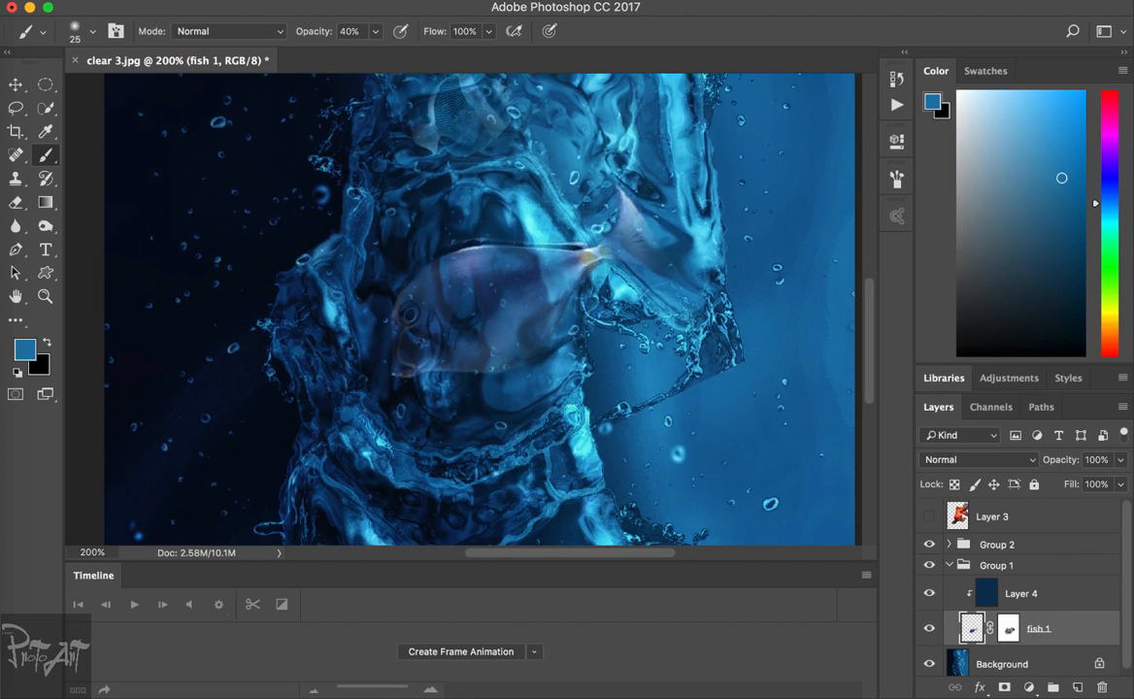
pyautogui.click(418, 1)
pyautogui.moveTo(547, 199)
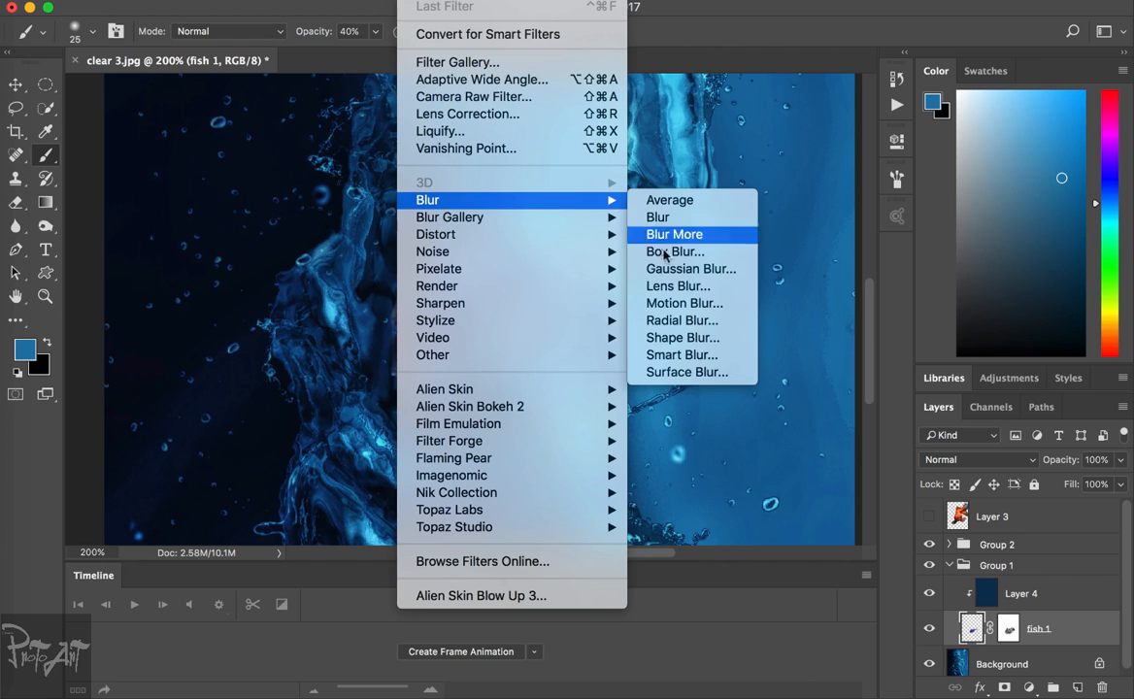
pyautogui.click(679, 269)
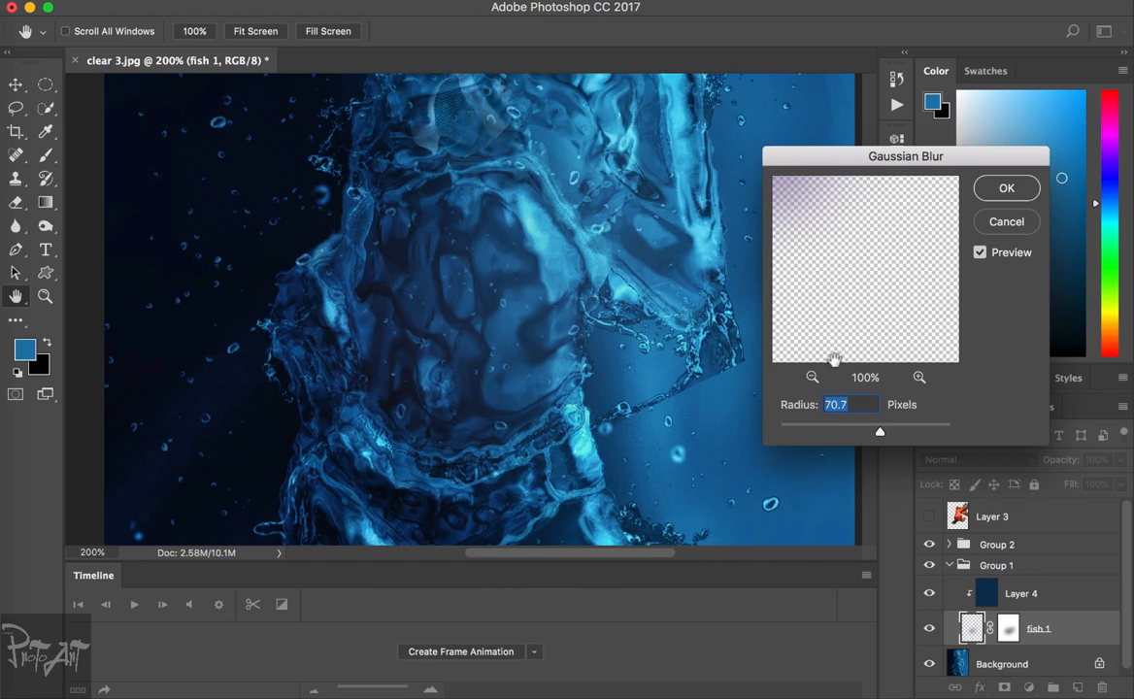
pyautogui.click(832, 427)
pyautogui.moveTo(828, 427); pyautogui.dragTo(788, 432)
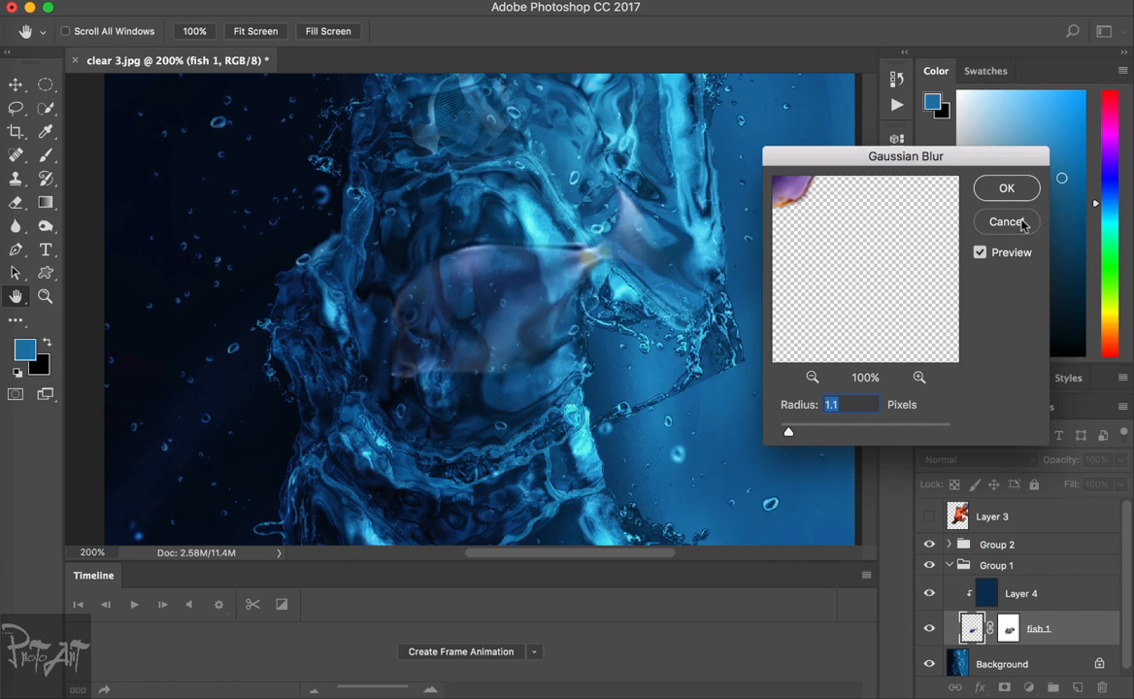
pyautogui.press('Return')
# - Scale Group 1 down proportionally to 84.66% to make the large fish smaller, and apply the transform
pyautogui.press('z')
pyautogui.scroll(-5, 491, 282)
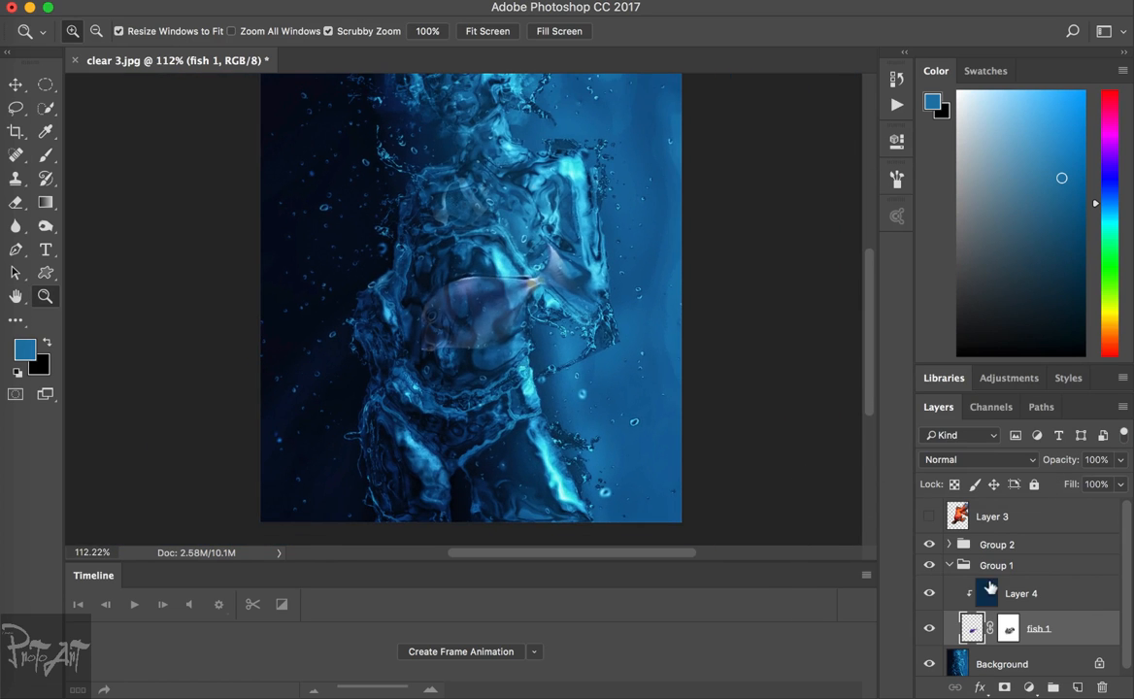
pyautogui.click(1026, 566)
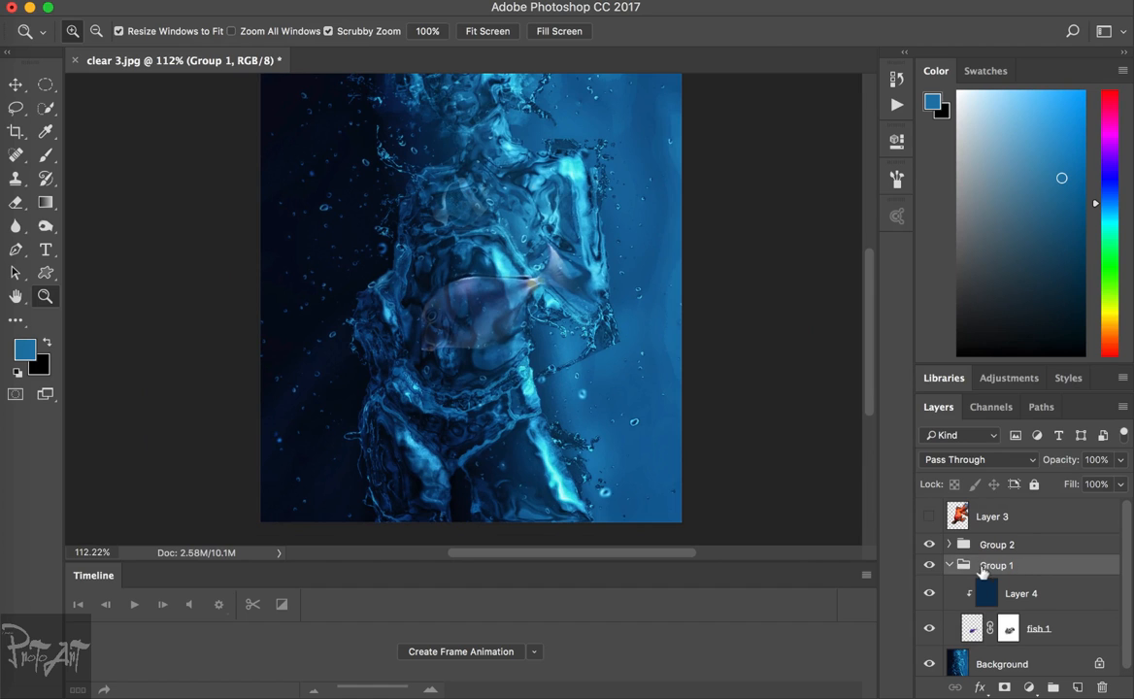
pyautogui.press('v')
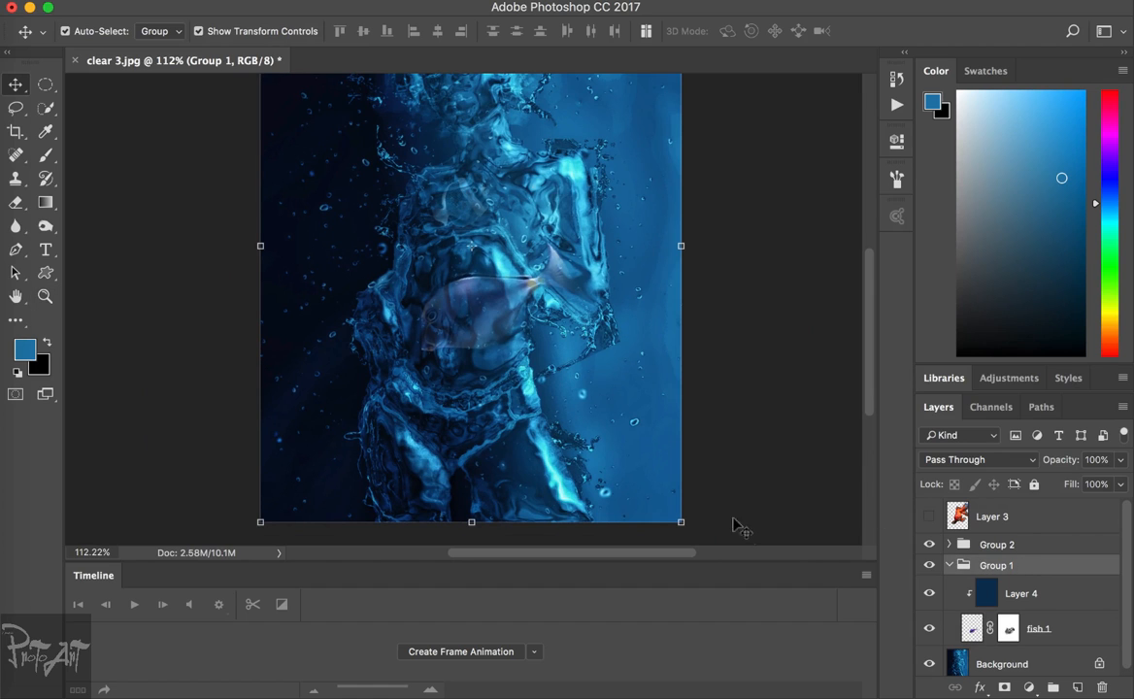
pyautogui.click(680, 521)
pyautogui.moveTo(676, 522); pyautogui.dragTo(649, 483)
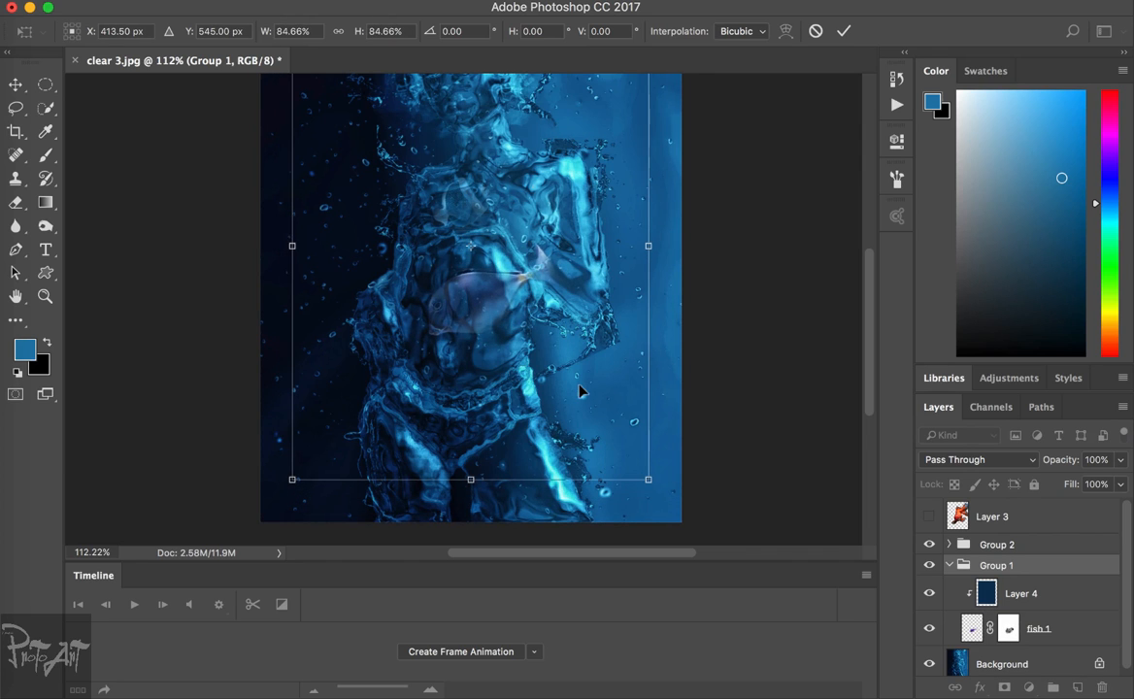
pyautogui.scroll(3, 568, 334)
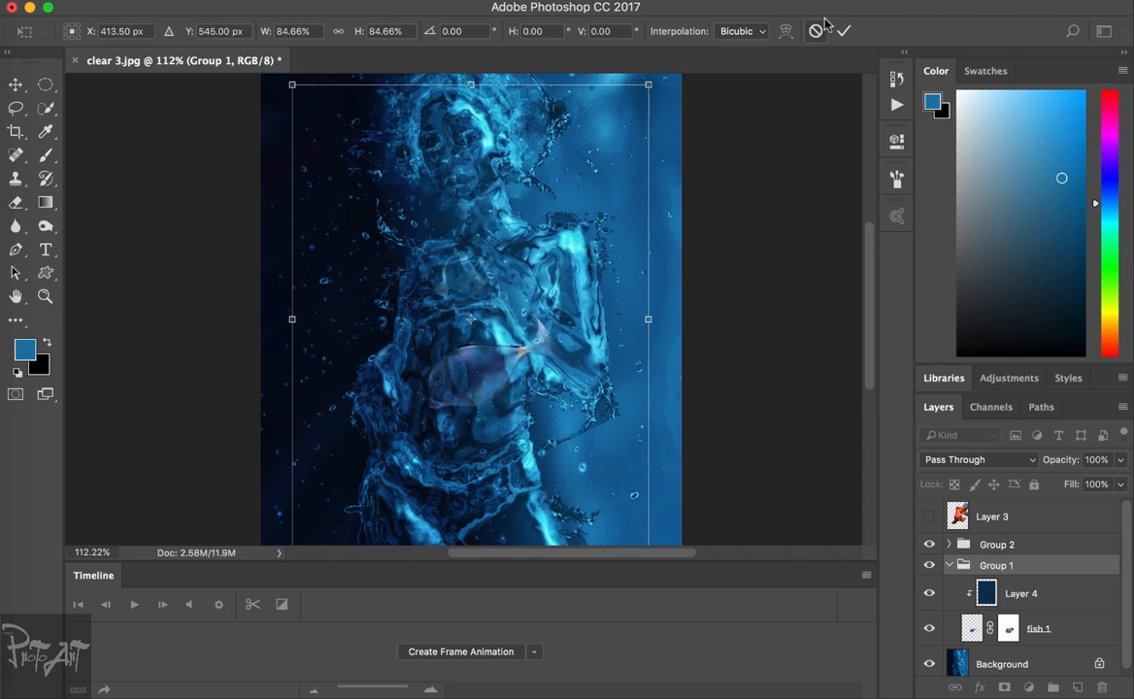
pyautogui.click(844, 33)
pyautogui.scroll(-1, 638, 289)
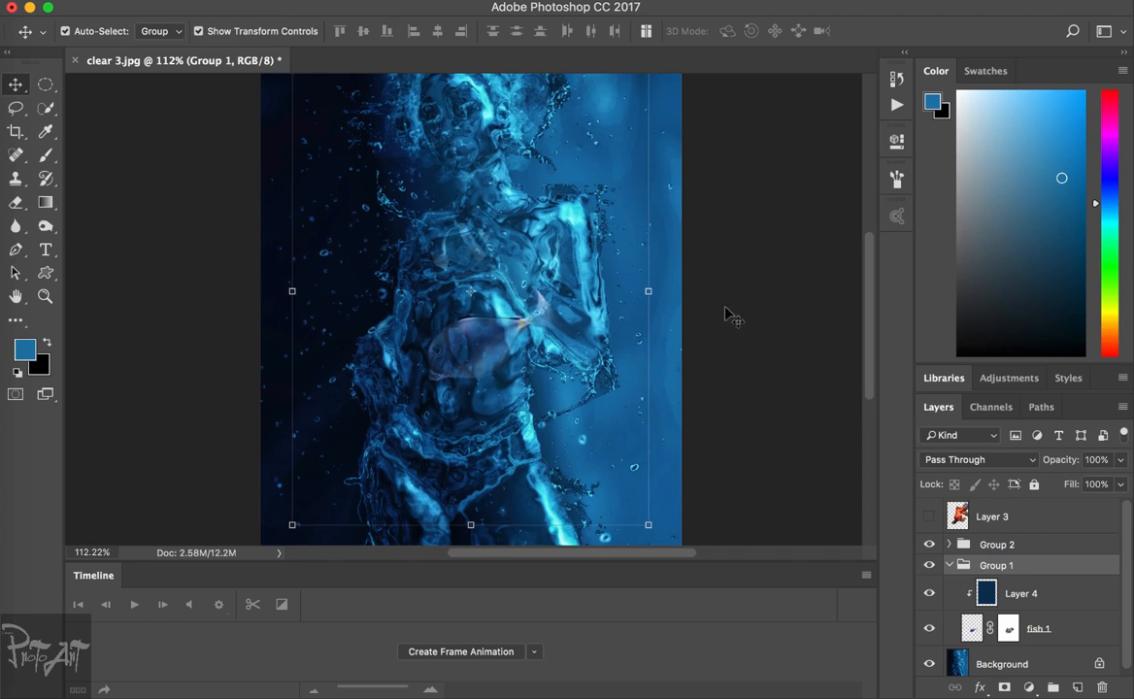
# - Apply a Gaussian Blur with a radius of about 1.3 pixels to the fish 1 layer
pyautogui.click(973, 632)
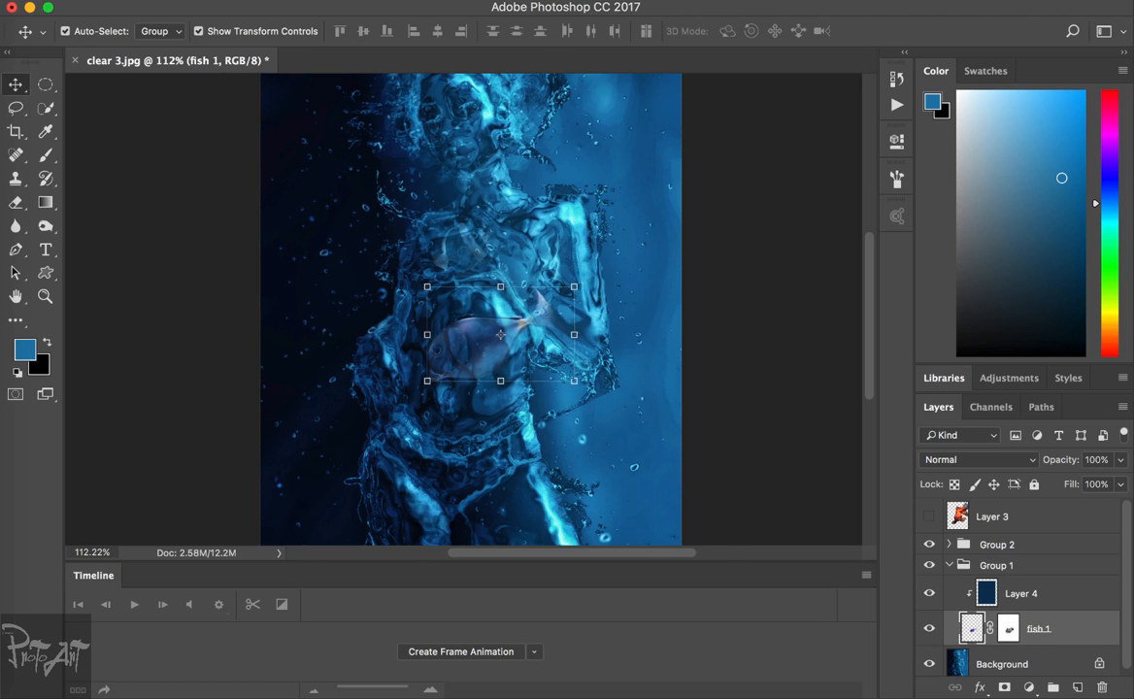
pyautogui.click(456, 0)
pyautogui.moveTo(414, 0)
pyautogui.moveTo(546, 201)
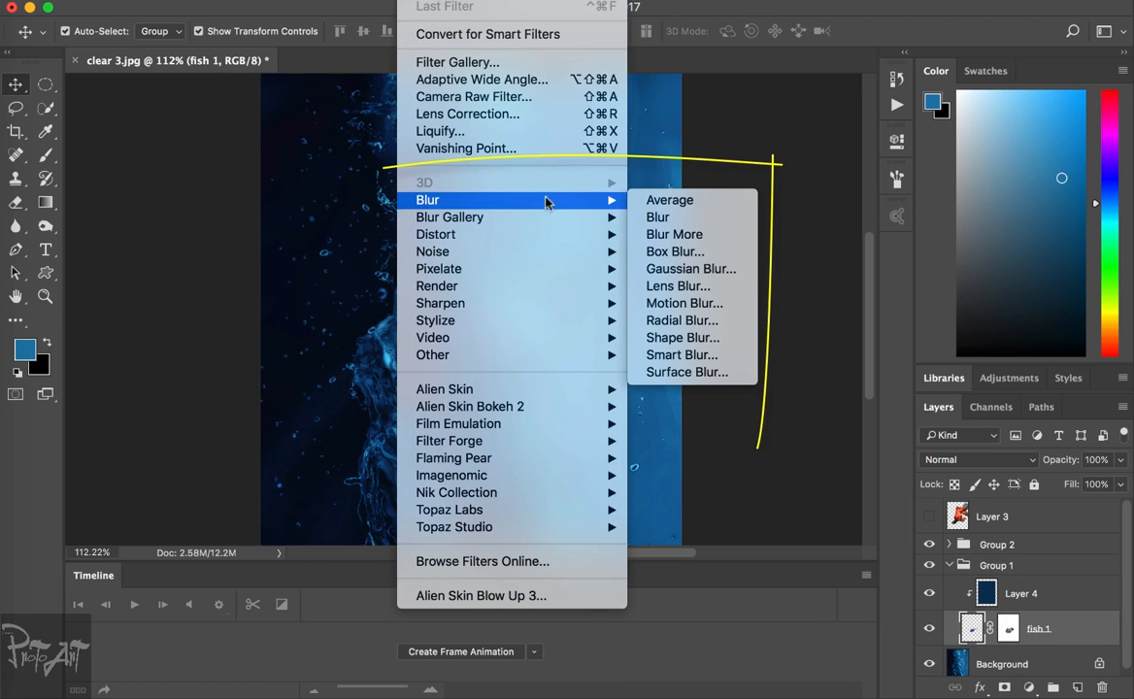
pyautogui.click(680, 269)
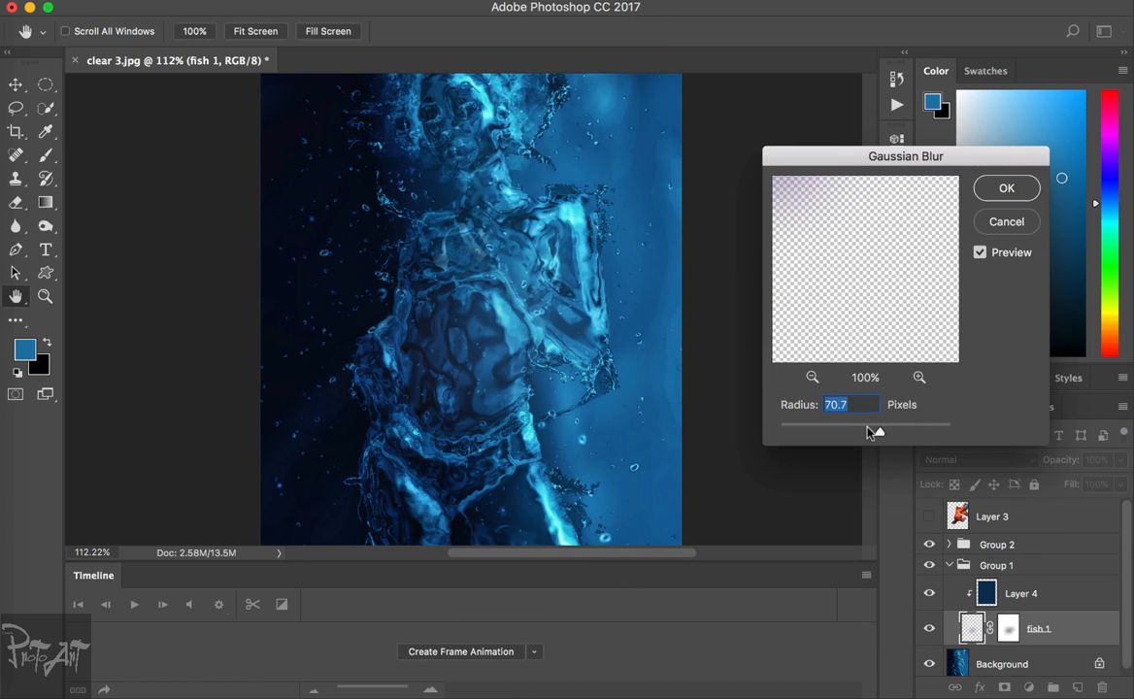
pyautogui.moveTo(868, 428); pyautogui.dragTo(815, 432)
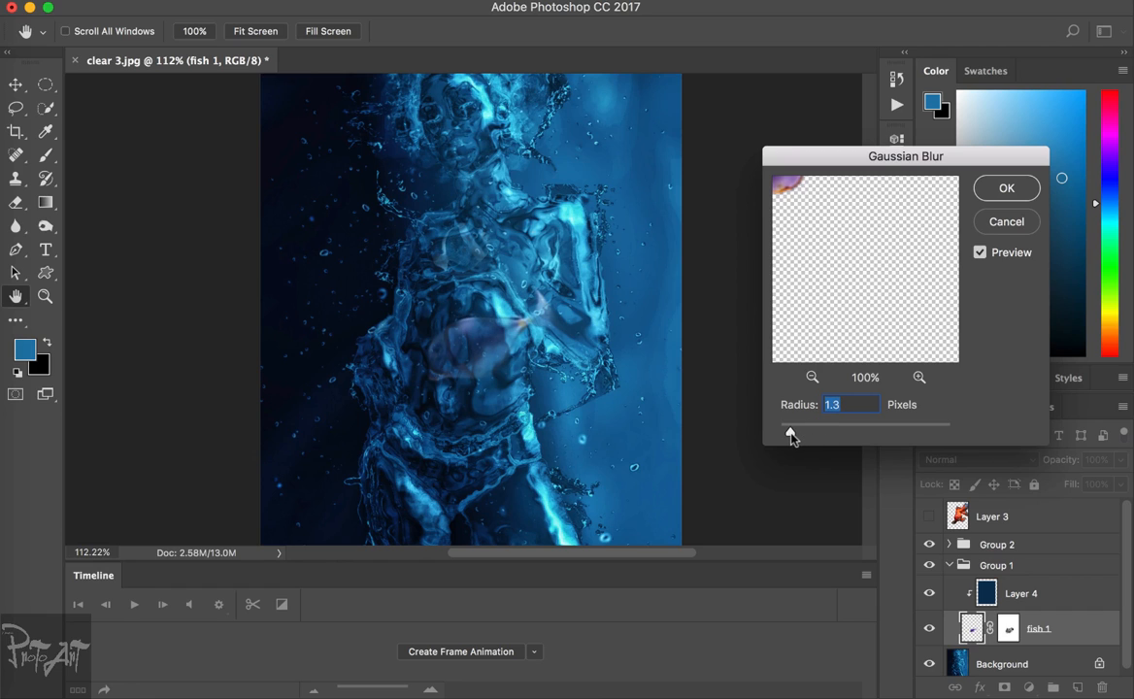
pyautogui.moveTo(791, 438)
pyautogui.mouseDown()
pyautogui.moveTo(779, 438)
pyautogui.moveTo(790, 434)
pyautogui.mouseUp()
pyautogui.click(1004, 188)
pyautogui.press('v')
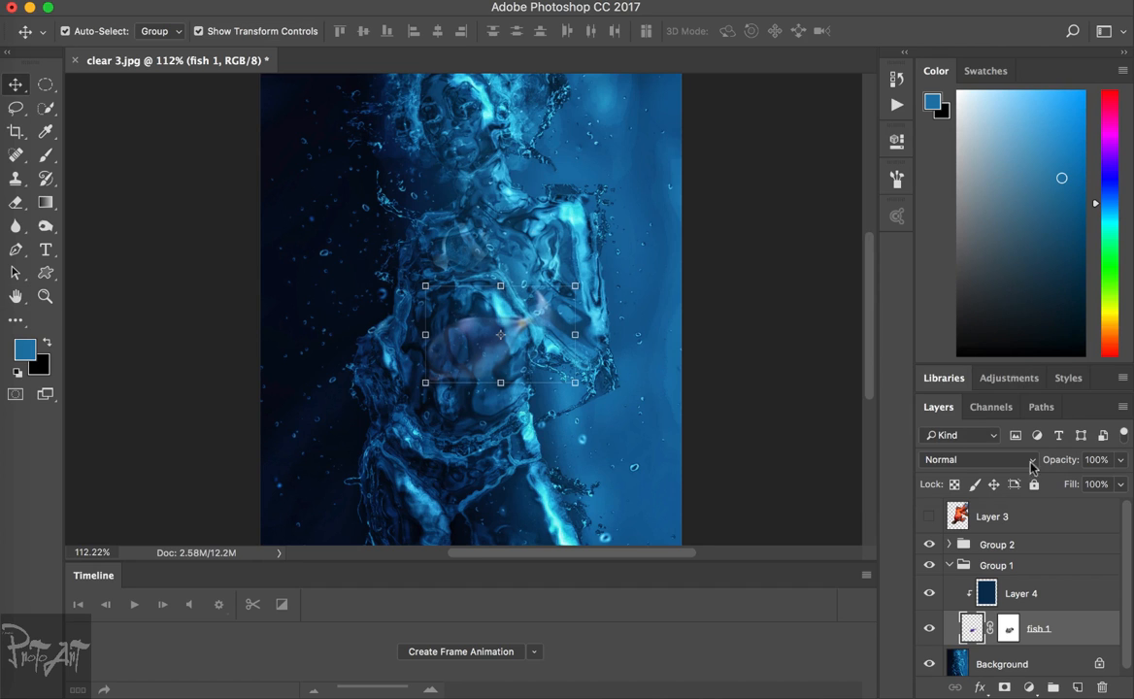
# - Apply a Gaussian Blur with a radius of 0.5 pixels to the fish 2 layer in Group 2
pyautogui.click(950, 565)
pyautogui.click(949, 545)
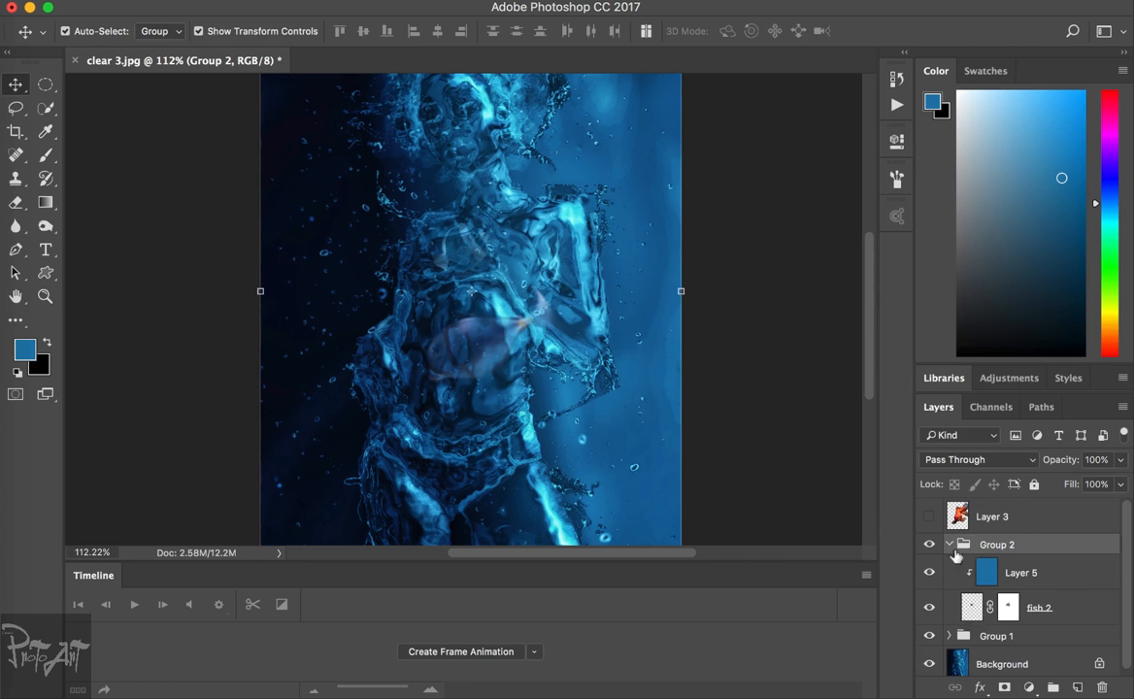
pyautogui.click(1038, 608)
pyautogui.press('z')
pyautogui.click(510, 188)
pyautogui.click(374, 2)
pyautogui.moveTo(443, 198)
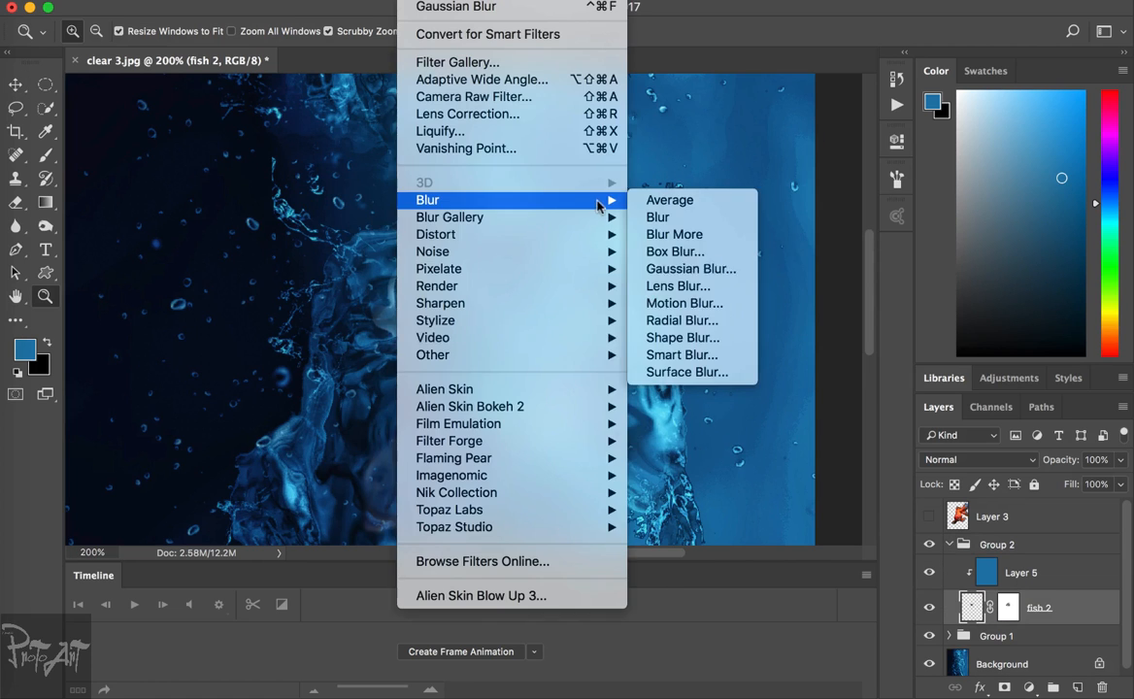
pyautogui.click(679, 269)
pyautogui.click(980, 256)
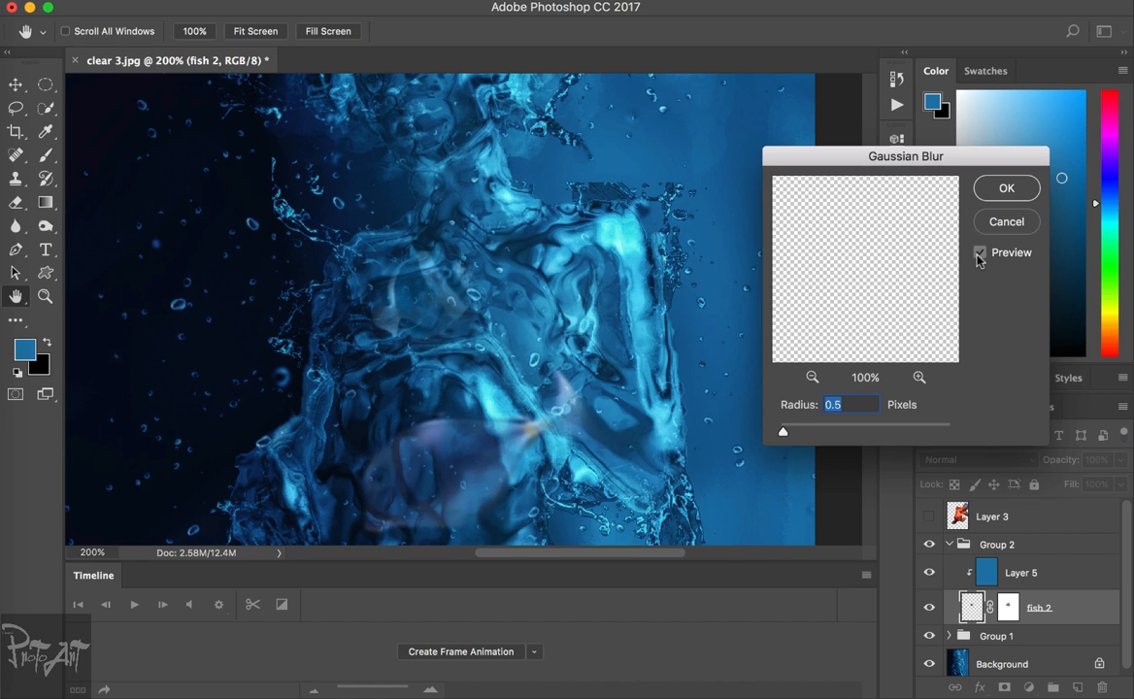
pyautogui.click(1007, 188)
# - Add a new layer above Layer 5 in Group 2 and sample a dark blue beside the striped fish for the Brush
pyautogui.click(1020, 573)
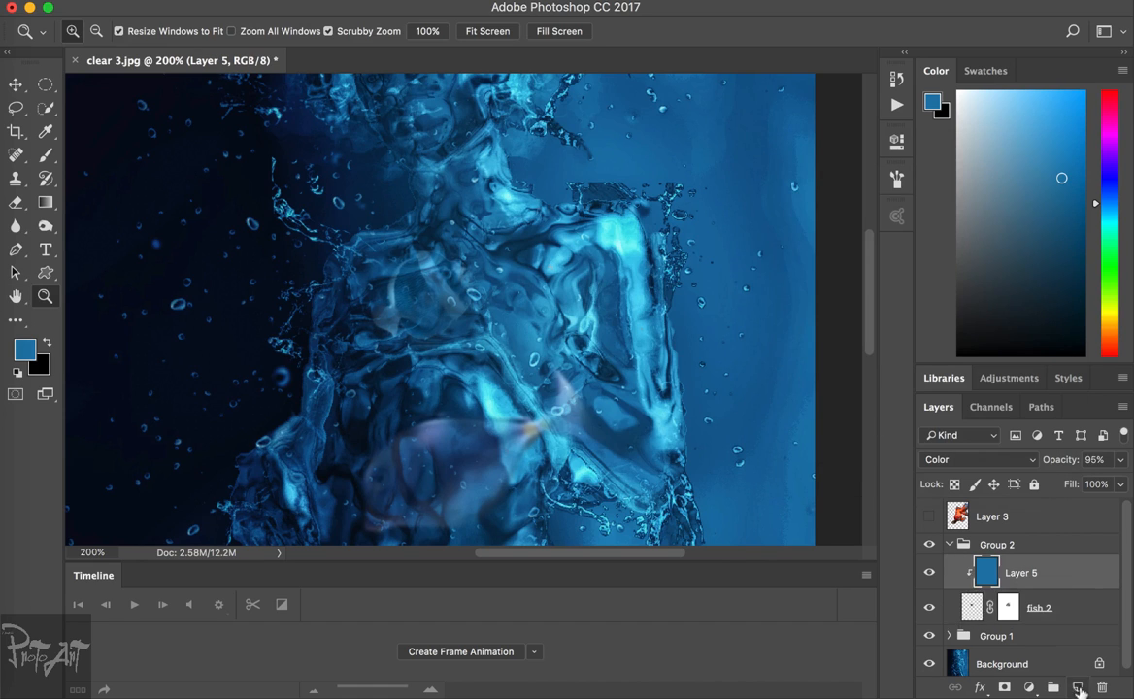
pyautogui.click(1077, 687)
pyautogui.press('i')
pyautogui.click(386, 316)
pyautogui.press('b')
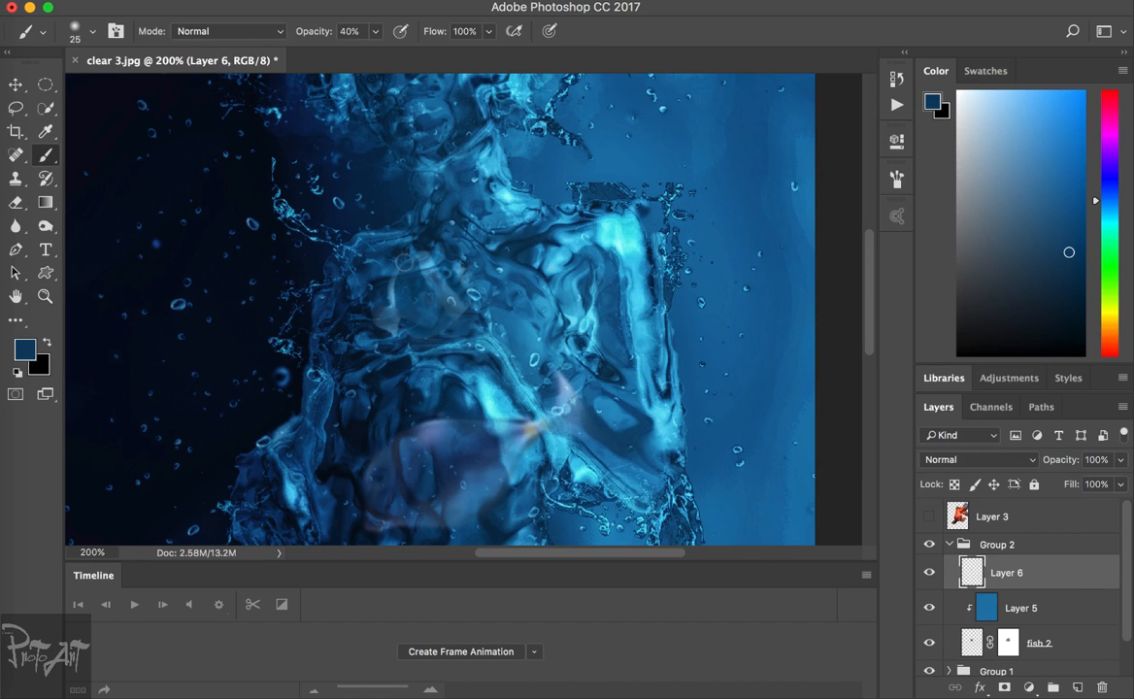
# - Try Soft Light and Overlay blending on Layer 6, set its blend mode to Color, and collapse Group 2
pyautogui.click(979, 459)
pyautogui.click(950, 472)
pyautogui.click(979, 460)
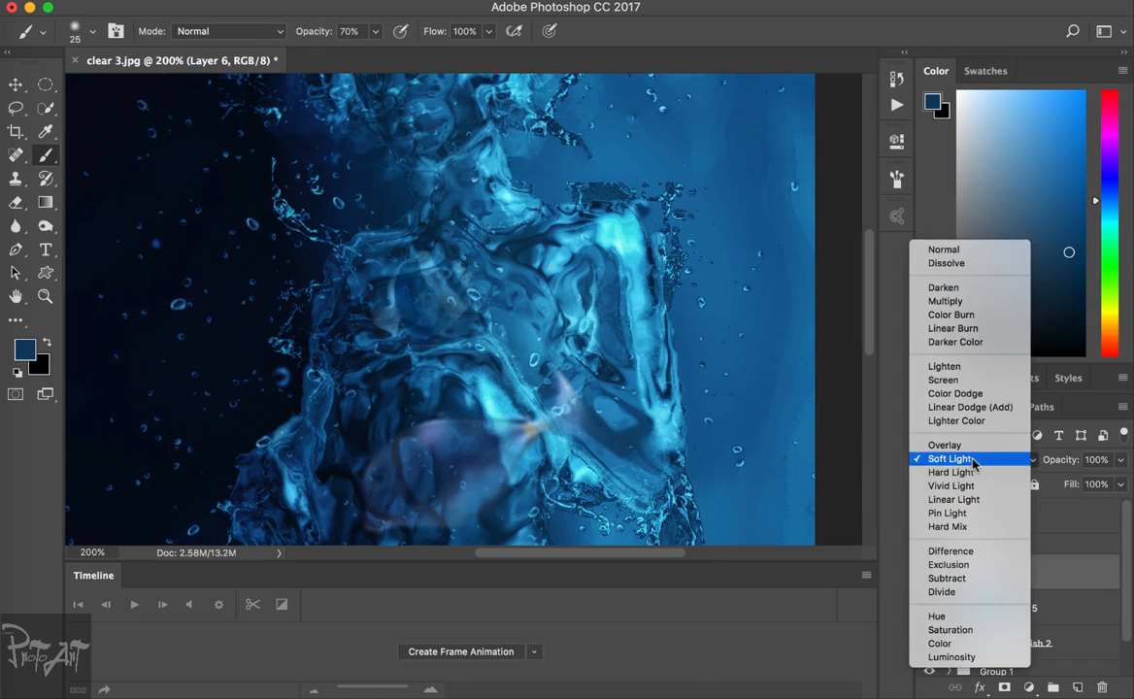
pyautogui.click(945, 445)
pyautogui.click(979, 459)
pyautogui.click(940, 658)
pyautogui.click(951, 545)
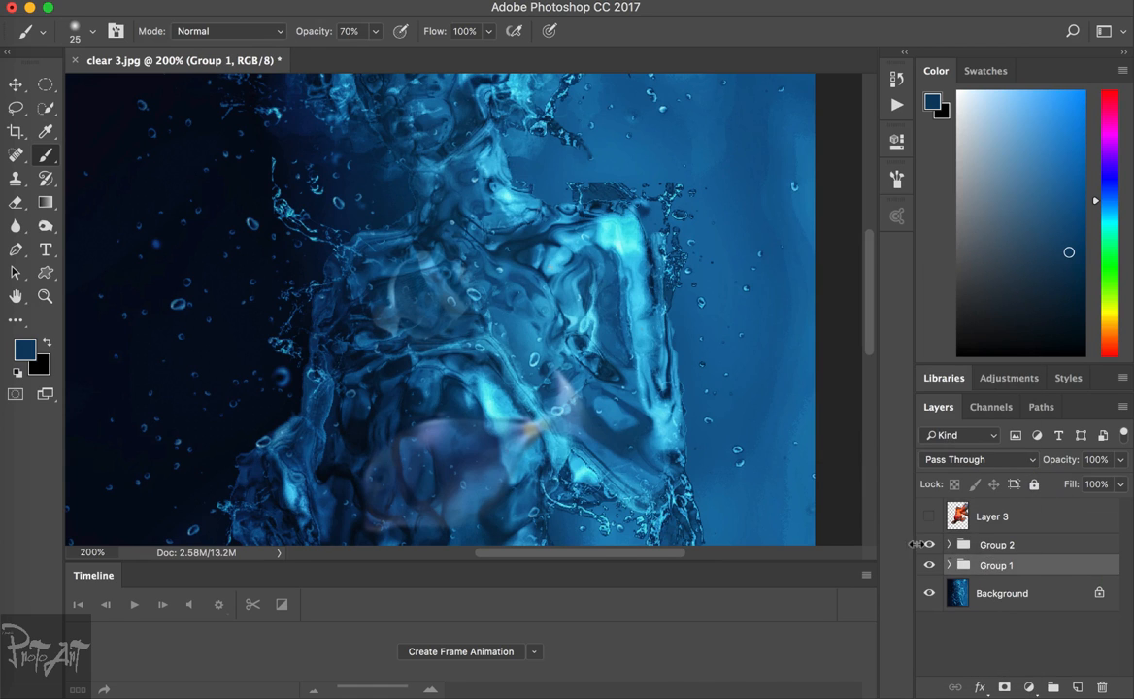
# - Add a layer mask to Layer 5 and paint black over the striped fish at 40% brush opacity to restore some original colour
pyautogui.click(951, 545)
pyautogui.scroll(-2, 950, 548)
pyautogui.click(1058, 567)
pyautogui.click(1004, 687)
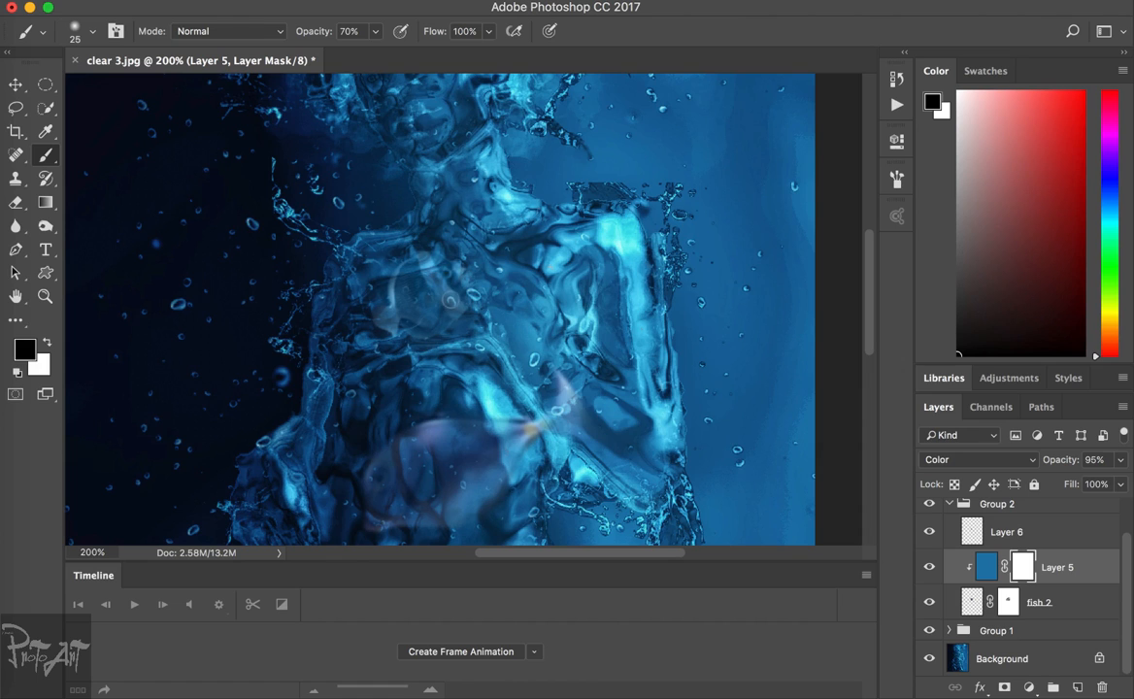
pyautogui.press('4')
# - Add a layer mask to Layer 4 in Group 1 and brush black over parts of the large fish to weaken its tint
pyautogui.scroll(-5, 430, 330)
pyautogui.click(949, 504)
pyautogui.click(949, 559)
pyautogui.click(1009, 622)
pyautogui.click(1022, 588)
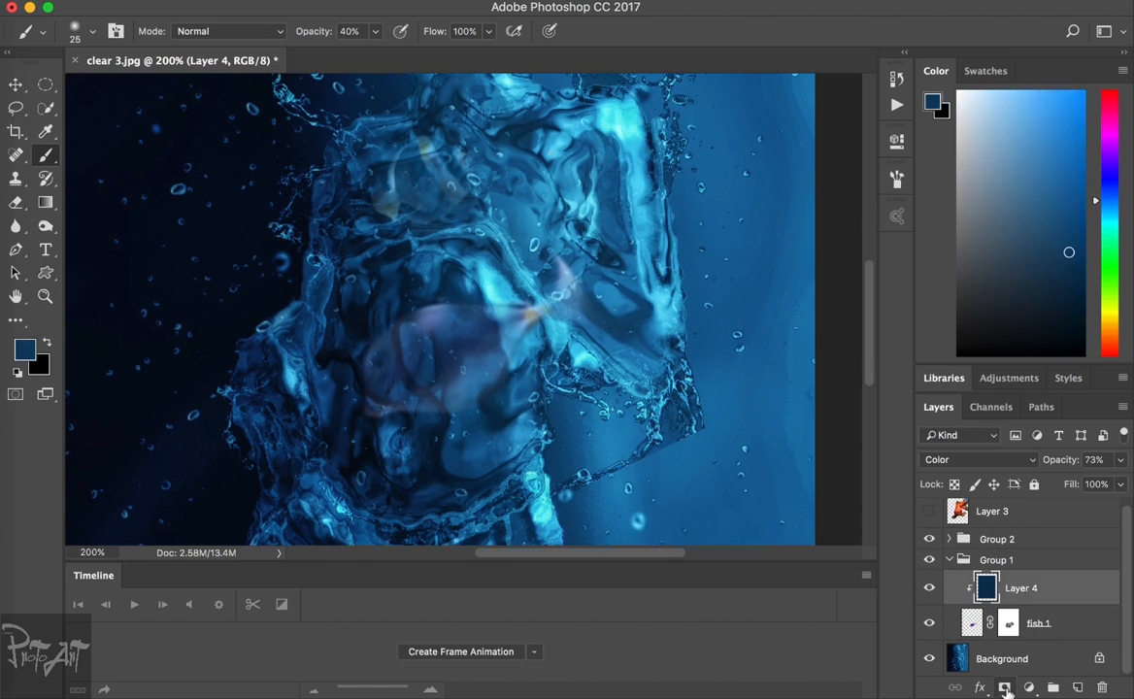
pyautogui.click(1004, 687)
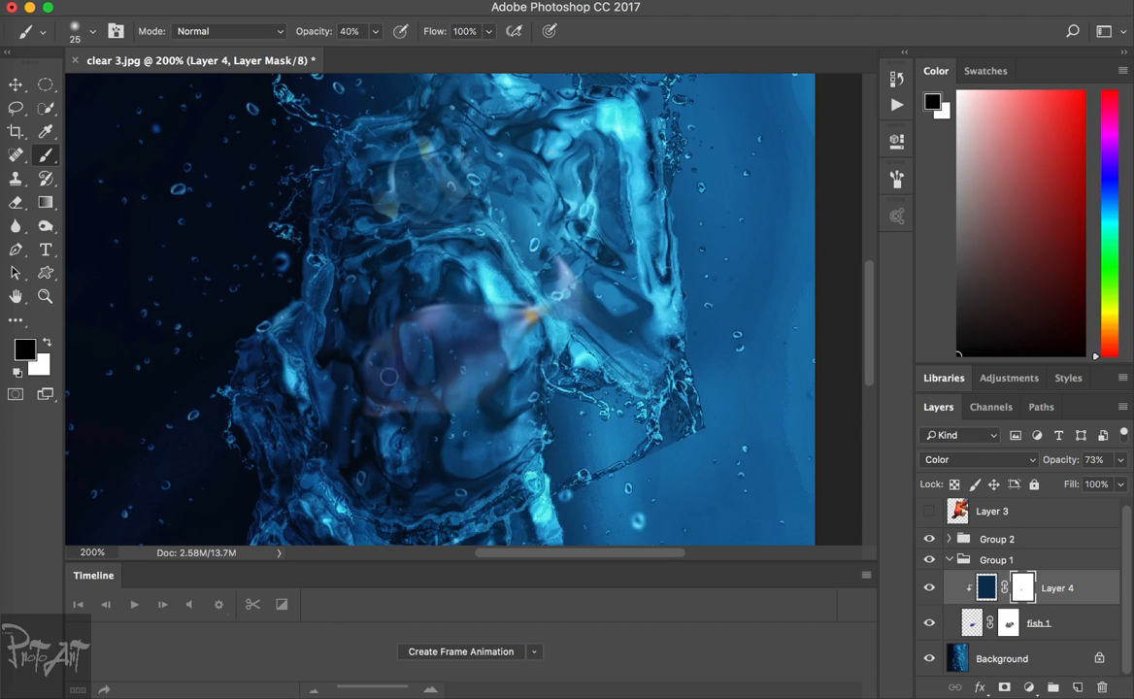
pyautogui.rightClick(1022, 594)
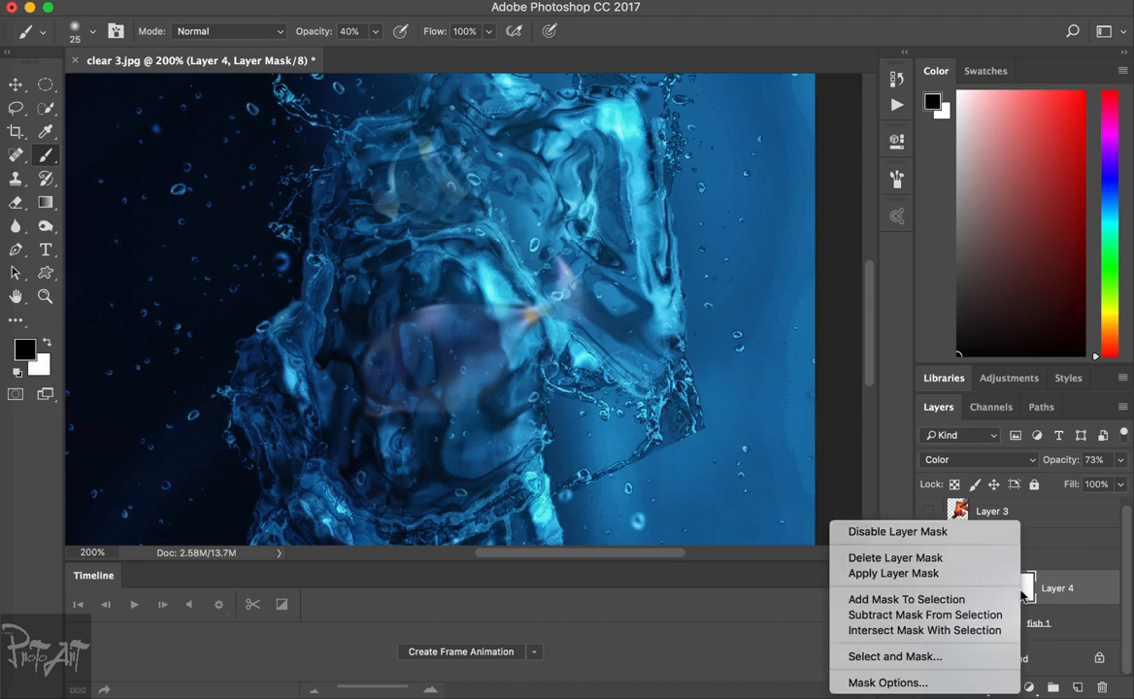
pyautogui.click(1025, 589)
pyautogui.click(949, 560)
# - Show Layer 3, scale the goldfish down to a small size, place it over the figure's forehead and apply the transform
pyautogui.hotkey('ctrl', '0')
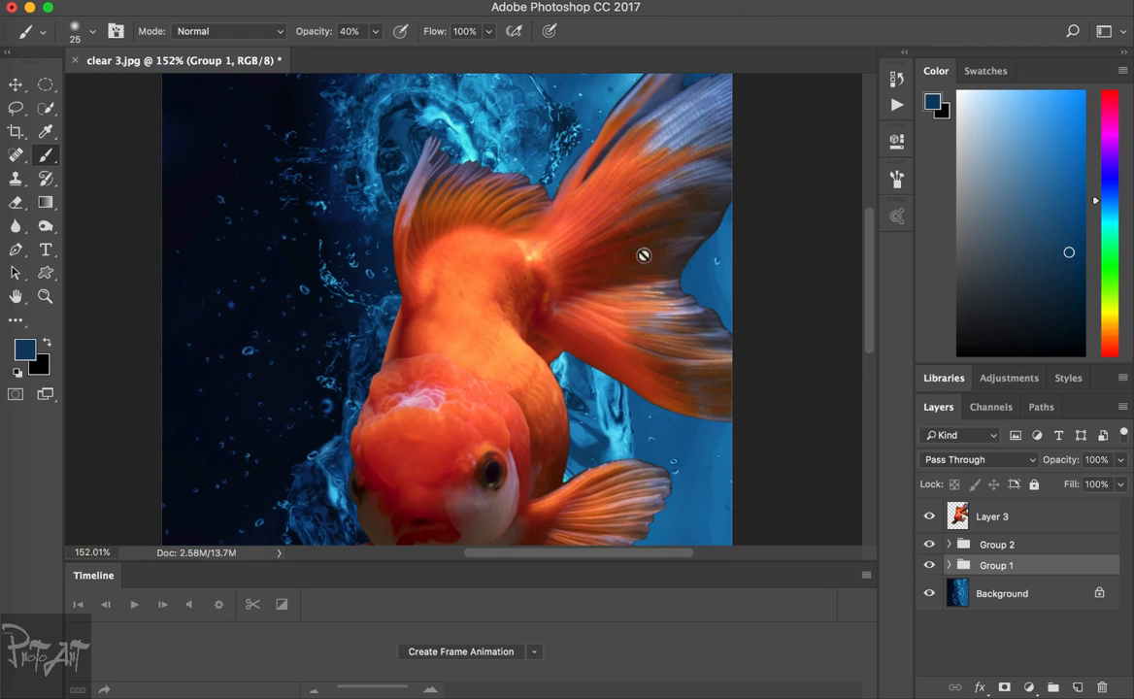
pyautogui.press('v')
pyautogui.hotkey('ctrl', 't')
pyautogui.click(965, 517)
pyautogui.hotkey('ctrl', 't')
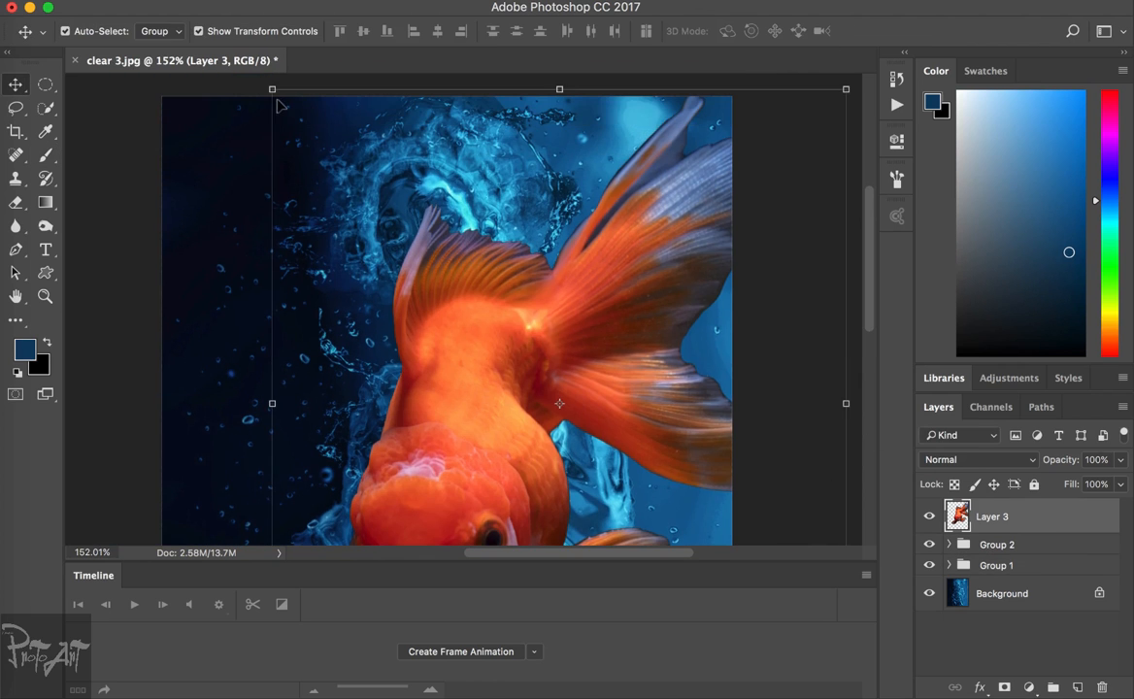
pyautogui.moveTo(271, 107); pyautogui.dragTo(624, 316)
pyautogui.moveTo(688, 457); pyautogui.dragTo(370, 185)
pyautogui.press('Return')
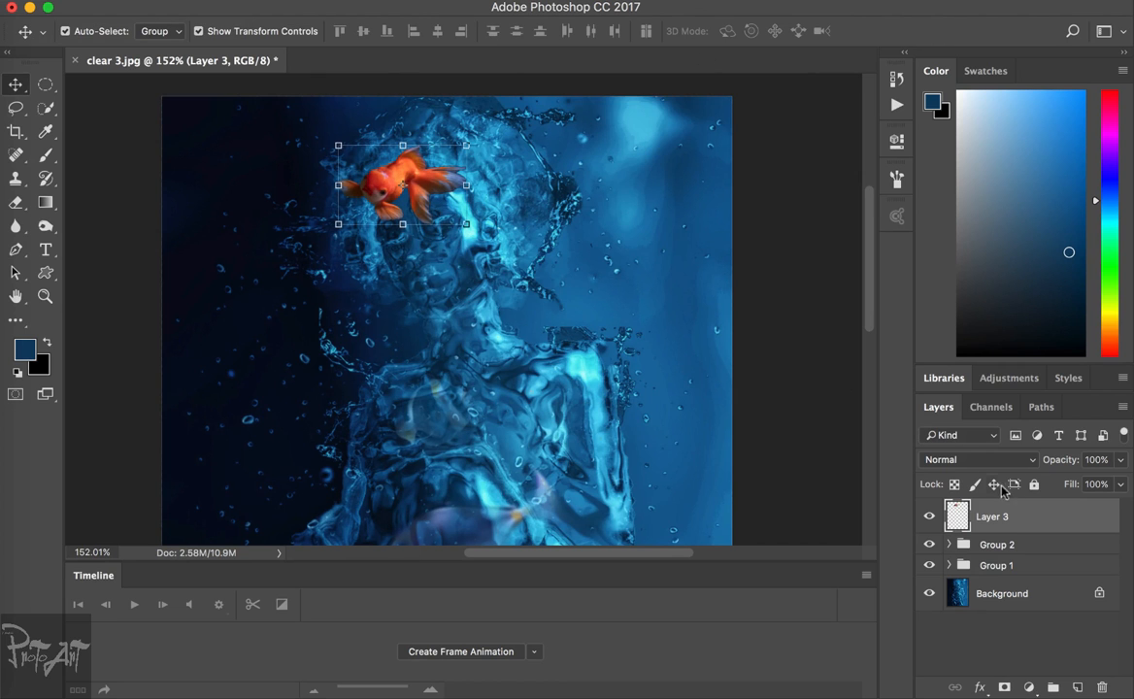
# - Clip a Curves adjustment to Layer 3, raising the black point and lowering the white point to reduce the goldfish's contrast
pyautogui.click(1029, 687)
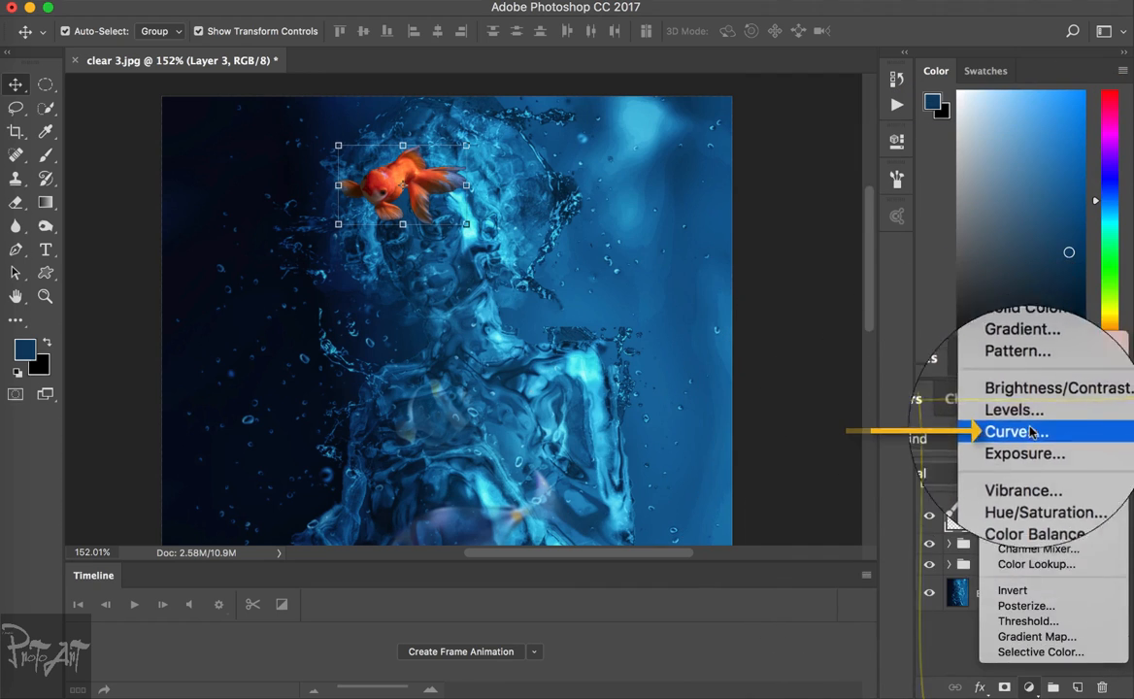
pyautogui.click(971, 422)
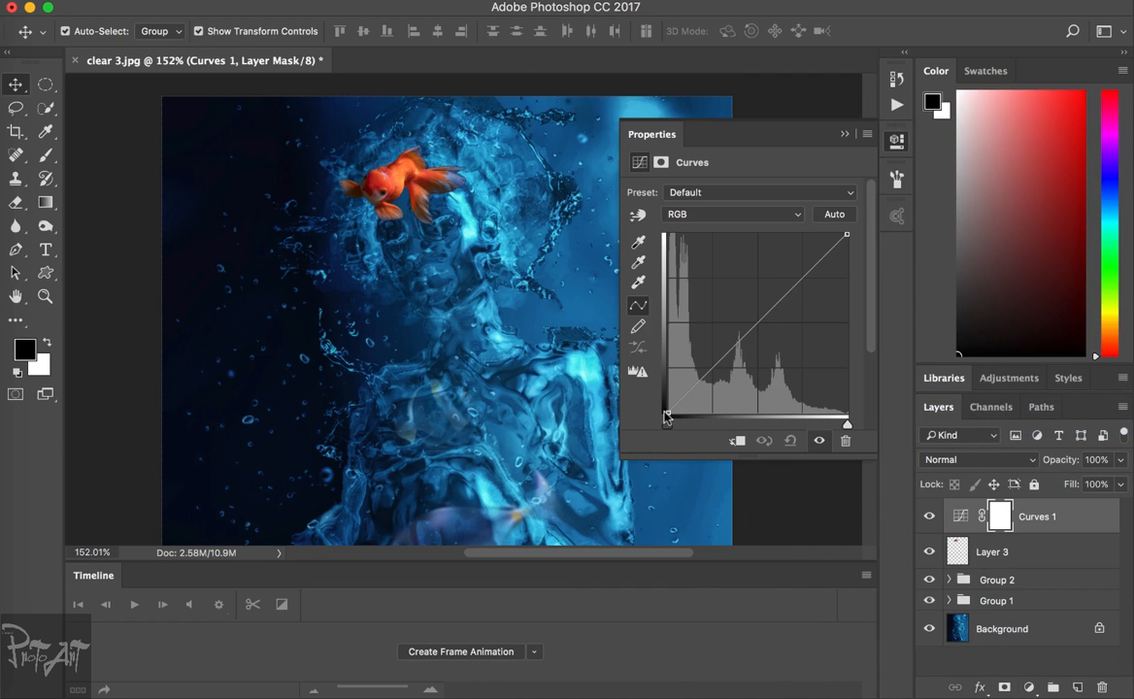
pyautogui.moveTo(667, 412); pyautogui.dragTo(660, 386)
pyautogui.click(740, 442)
pyautogui.moveTo(846, 235); pyautogui.dragTo(866, 275)
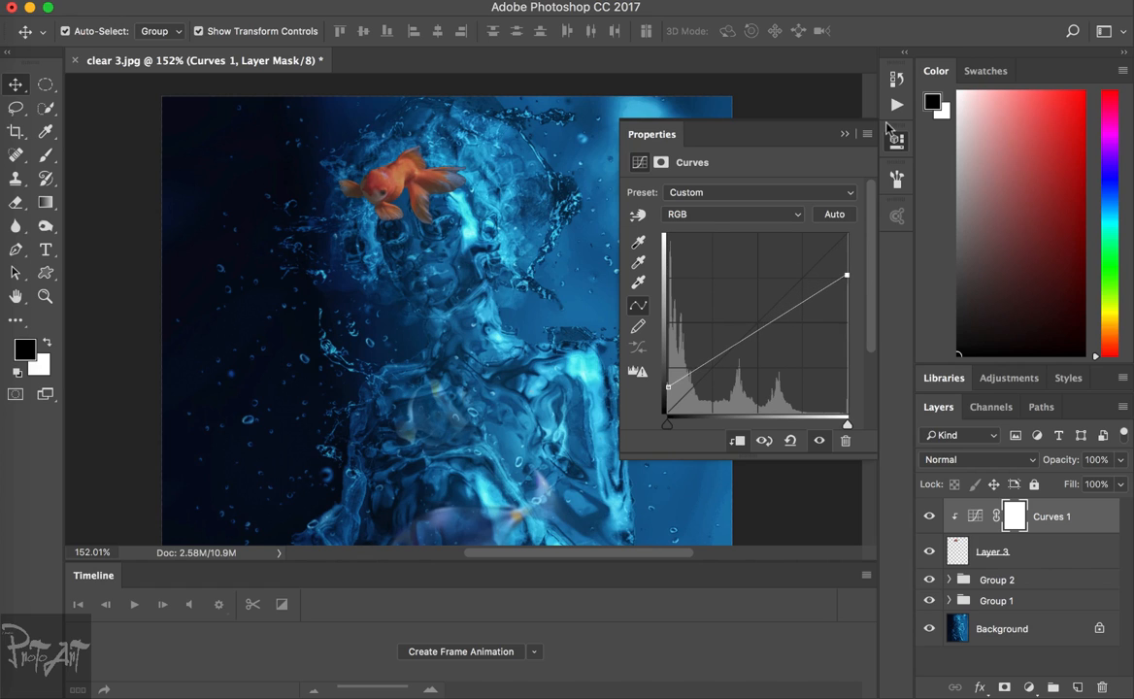
pyautogui.click(844, 134)
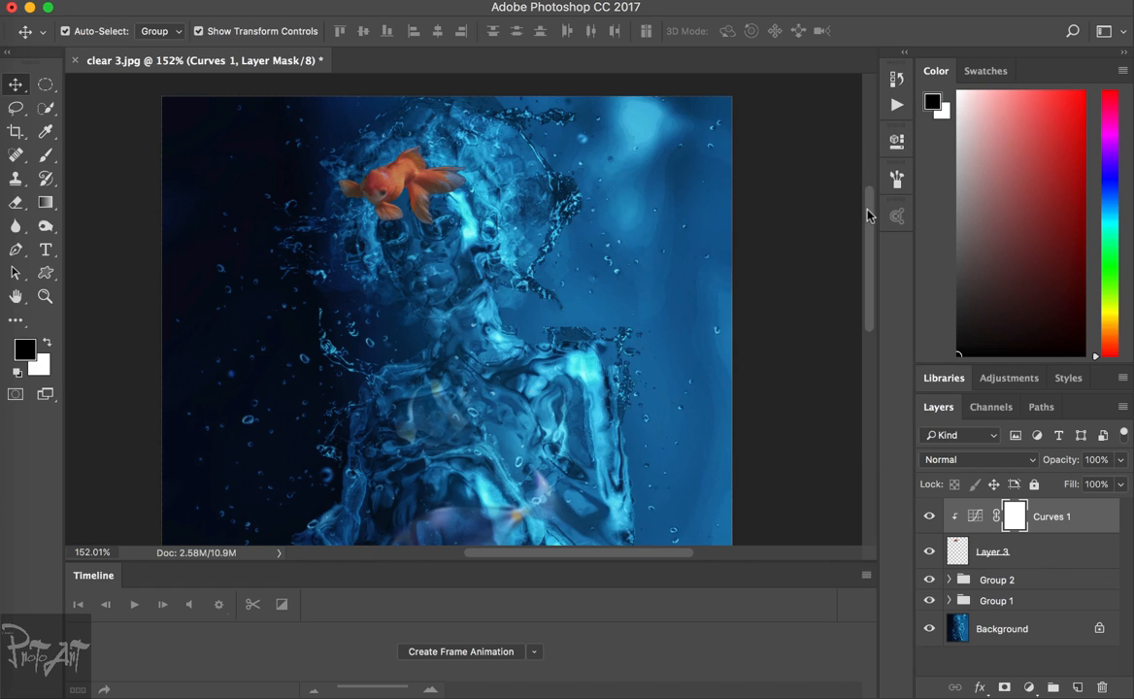
# - Add a layer clipped above Curves 1 and fill it with a blue sampled from the water near the goldfish
pyautogui.click(1077, 687)
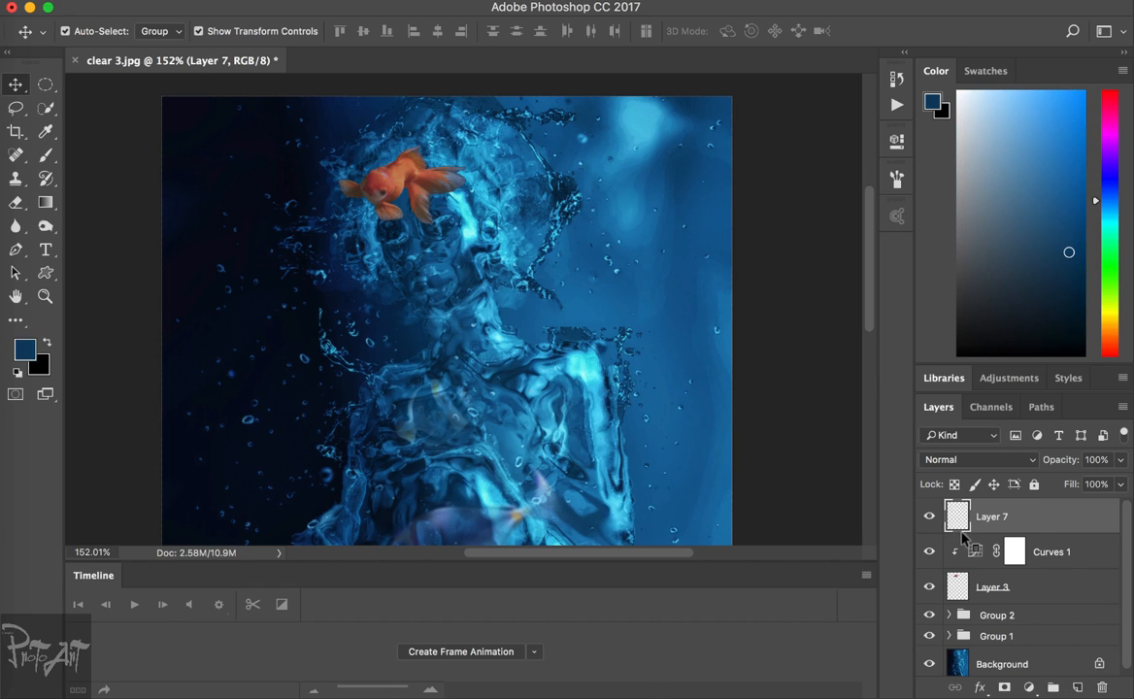
pyautogui.keyDown('alt'); pyautogui.click(960, 533); pyautogui.keyUp('alt')
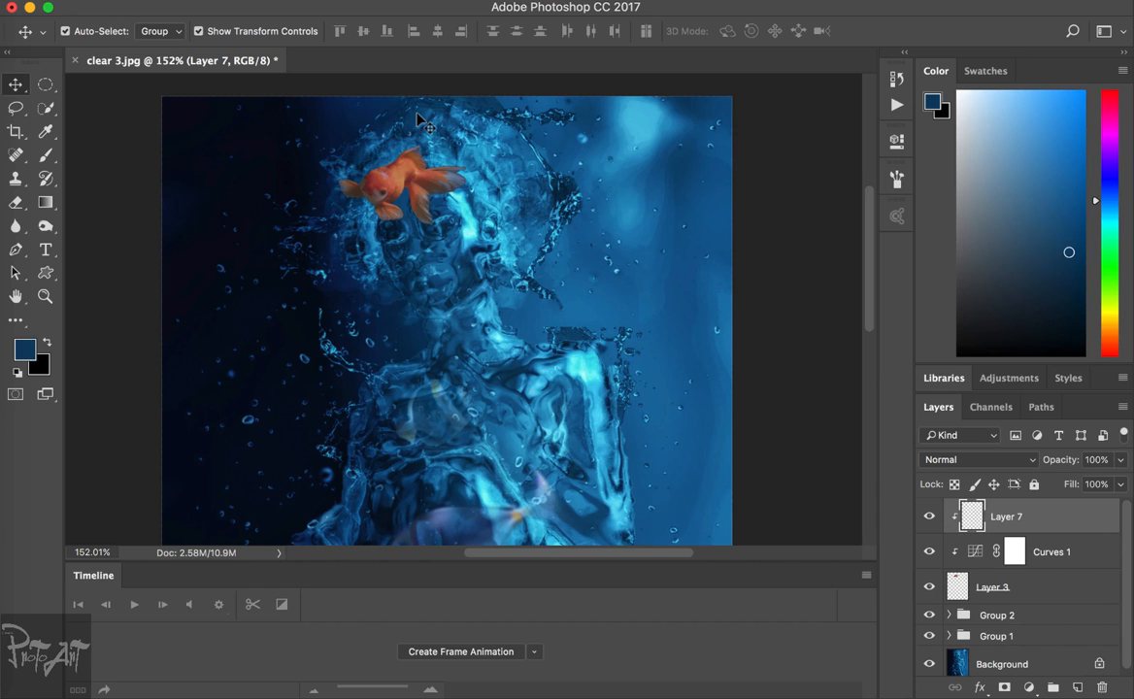
pyautogui.press('i')
pyautogui.moveTo(395, 146); pyautogui.dragTo(407, 191)
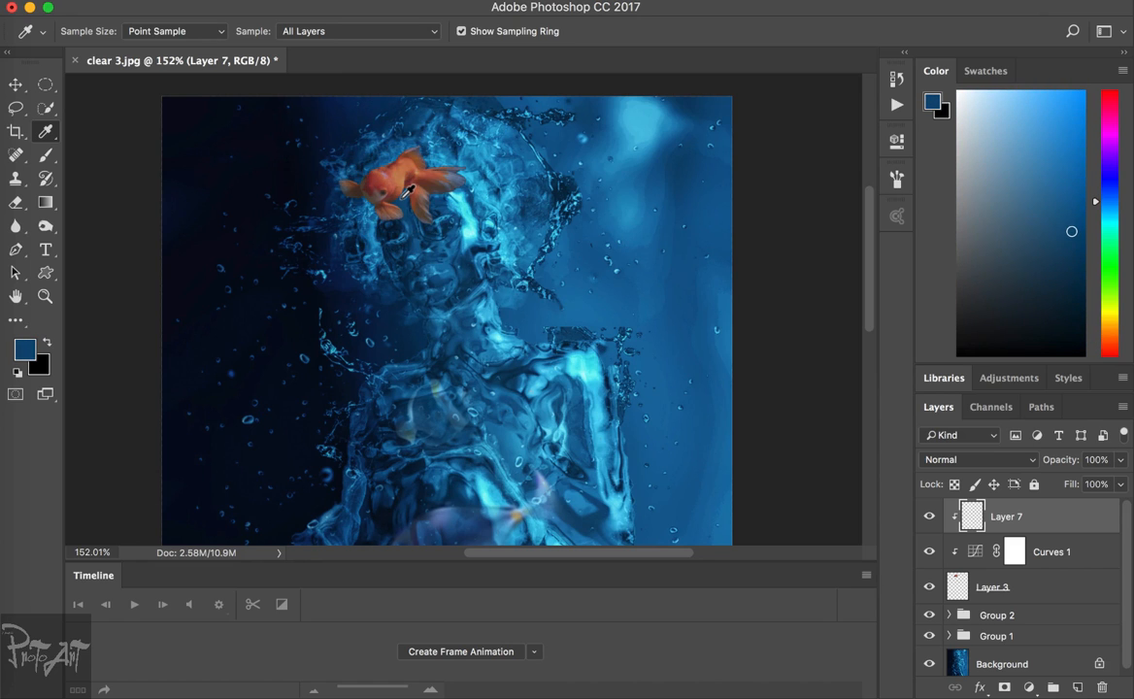
pyautogui.hotkey('alt', 'BackSpace')
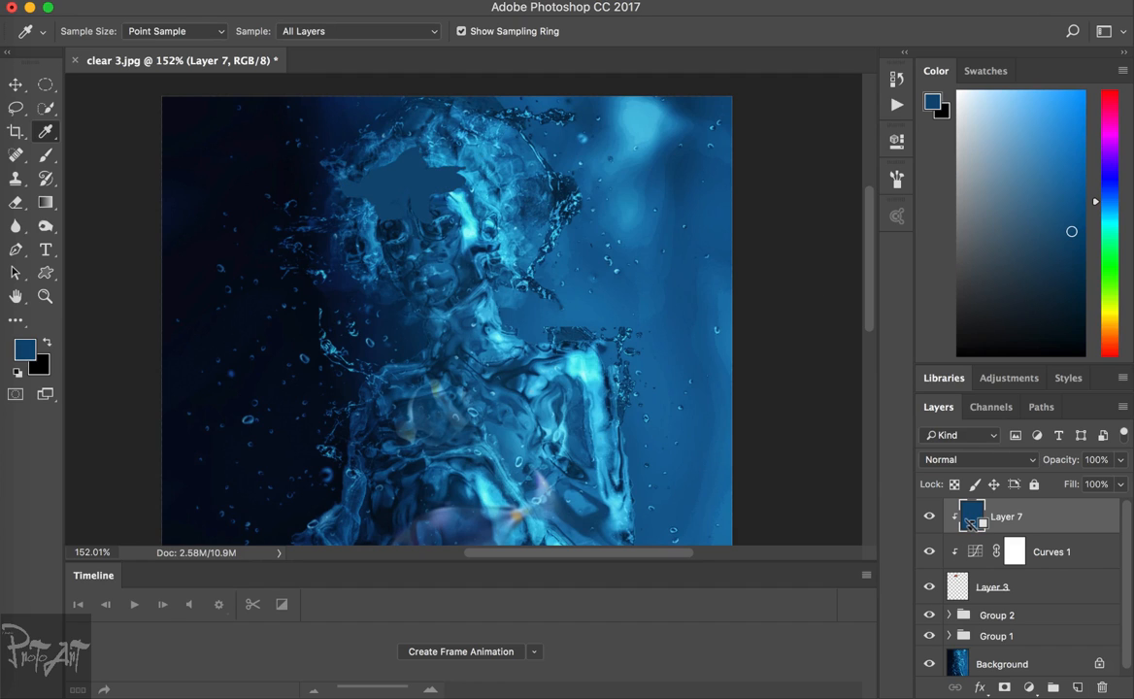
pyautogui.keyDown('alt'); pyautogui.click(970, 530); pyautogui.keyUp('alt')
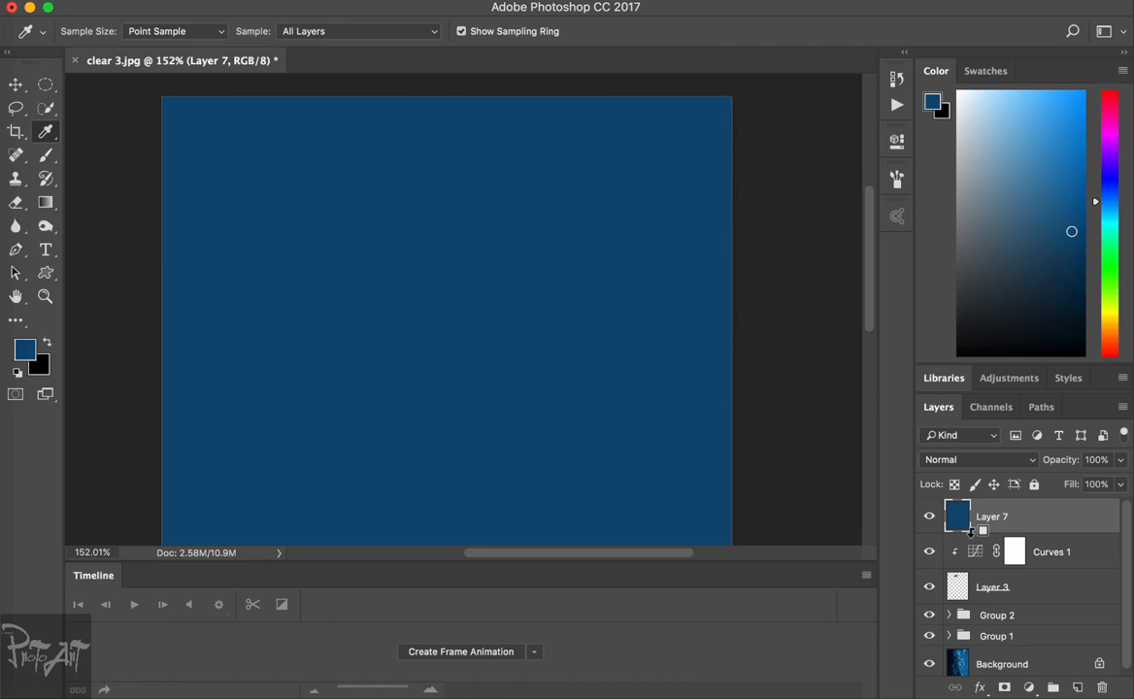
pyautogui.keyDown('alt'); pyautogui.click(968, 534); pyautogui.keyUp('alt')
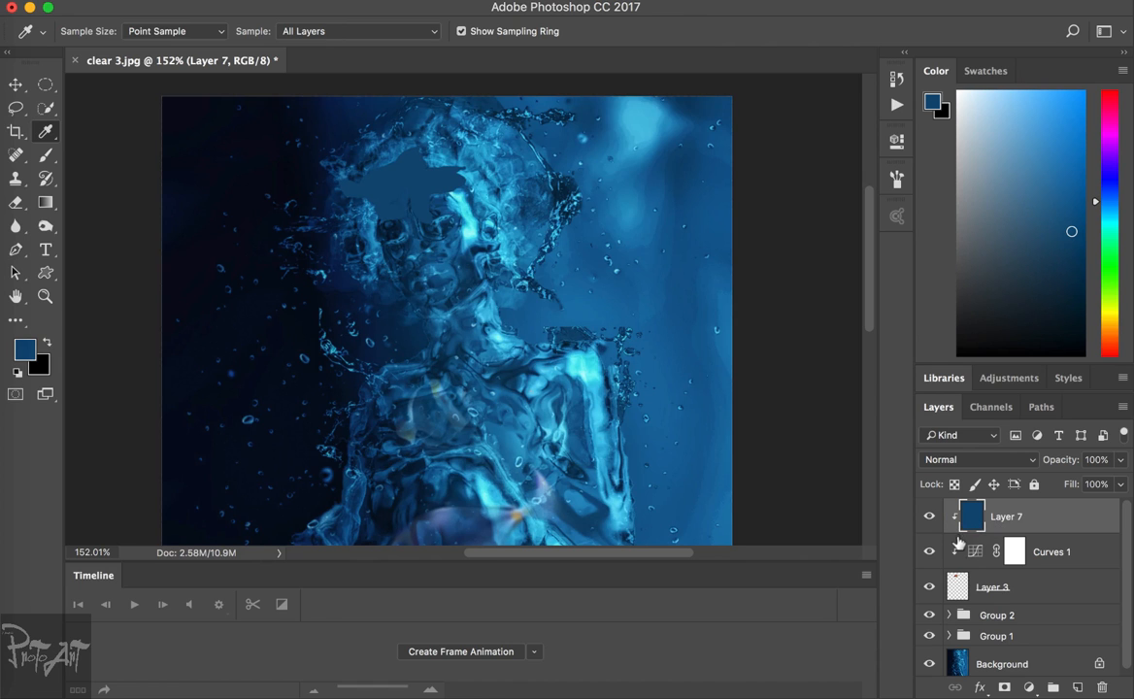
# - Set Layer 7's blend mode to Color and lower its opacity so some orange shows through
pyautogui.click(952, 461)
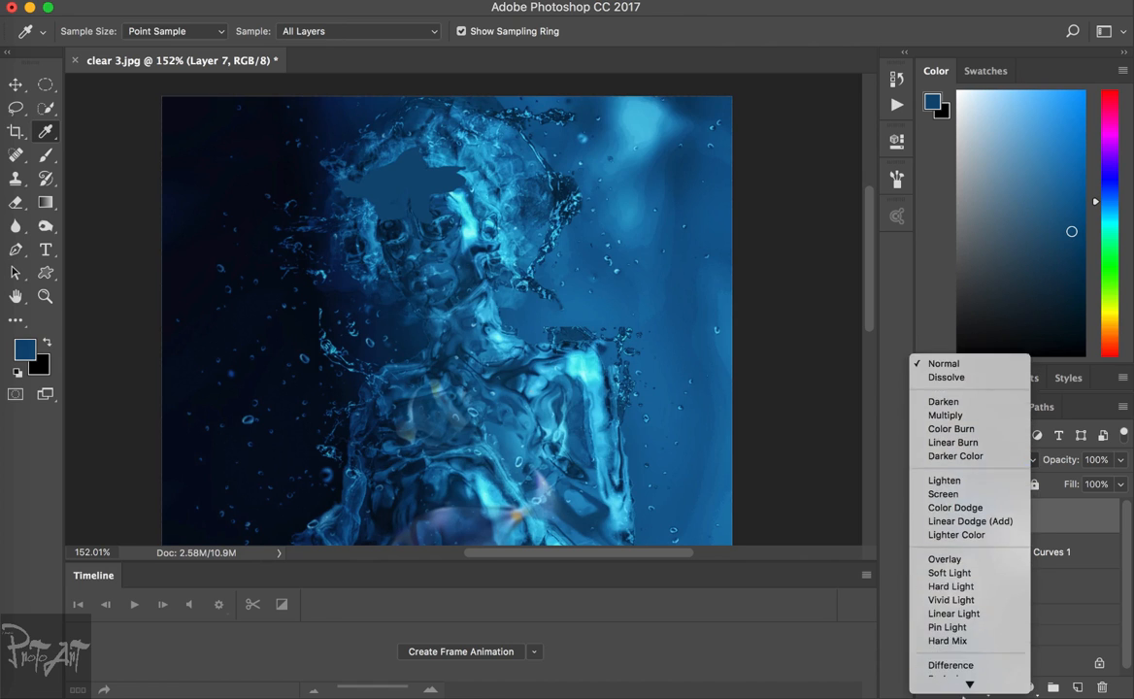
pyautogui.click(971, 669)
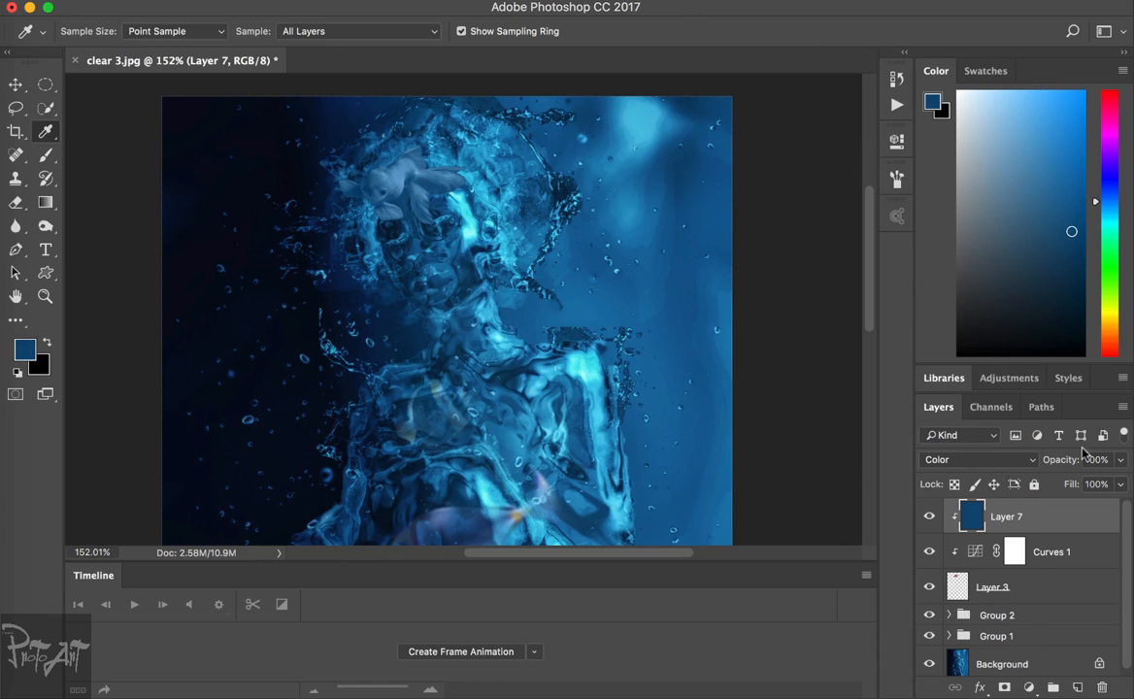
pyautogui.click(1118, 462)
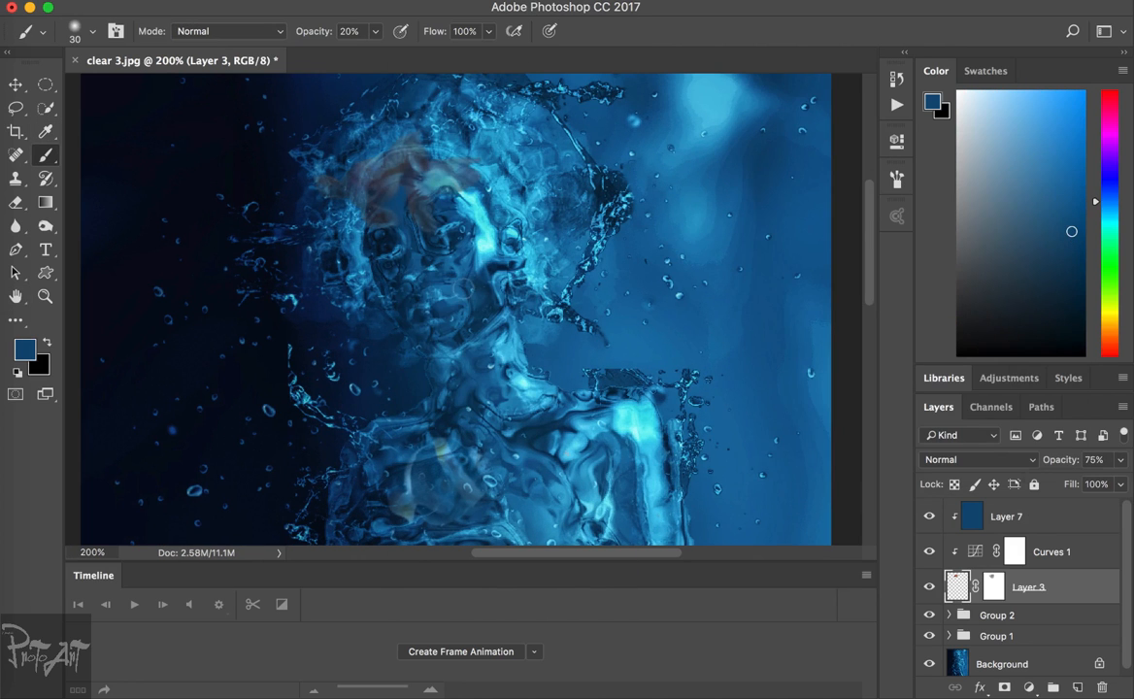
# - Refine Layer 3's mask over the goldfish with white at 70% brush opacity, and open the Curves 1 settings
pyautogui.hotkey('ctrl', '\\')
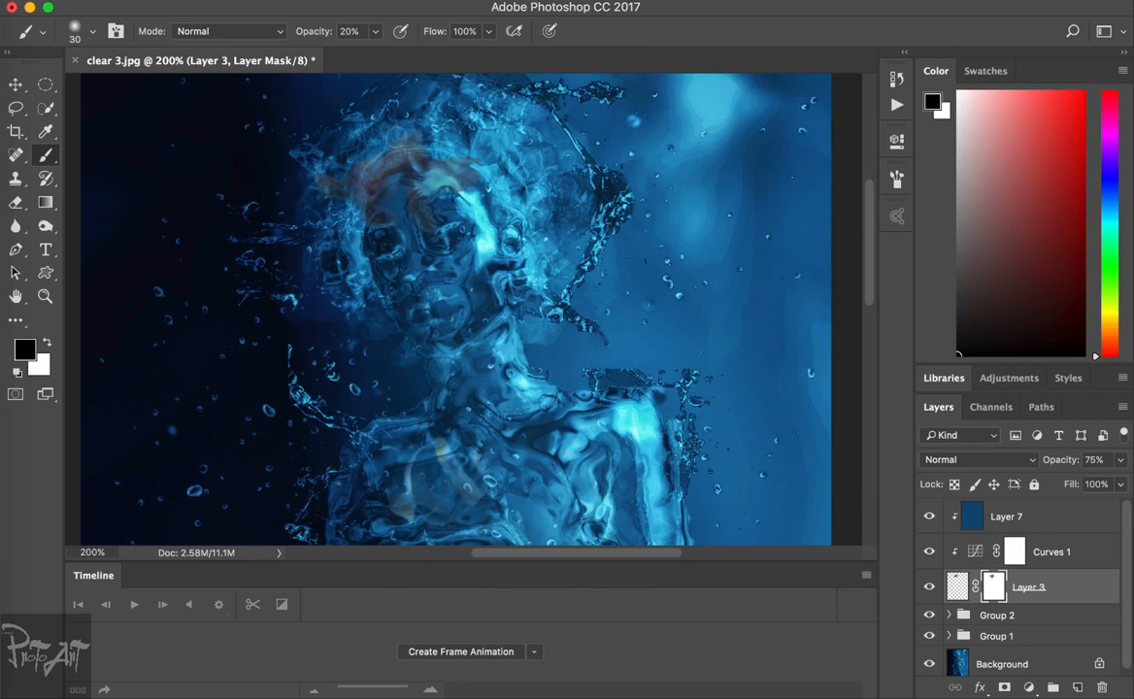
pyautogui.press('x')
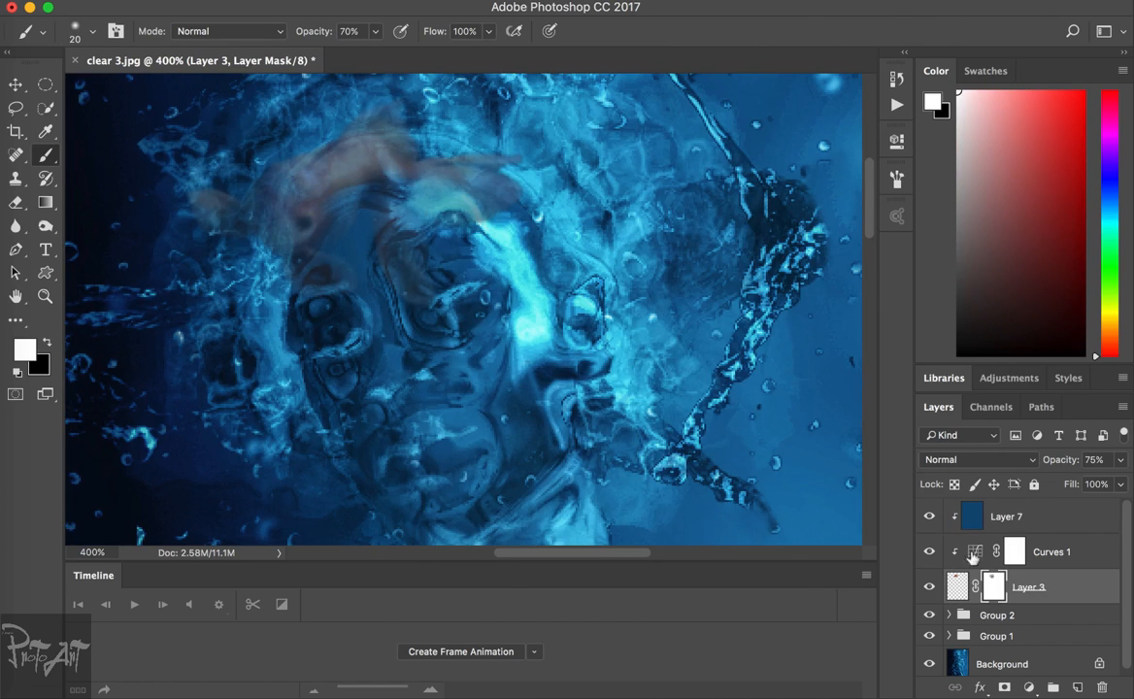
pyautogui.click(976, 551)
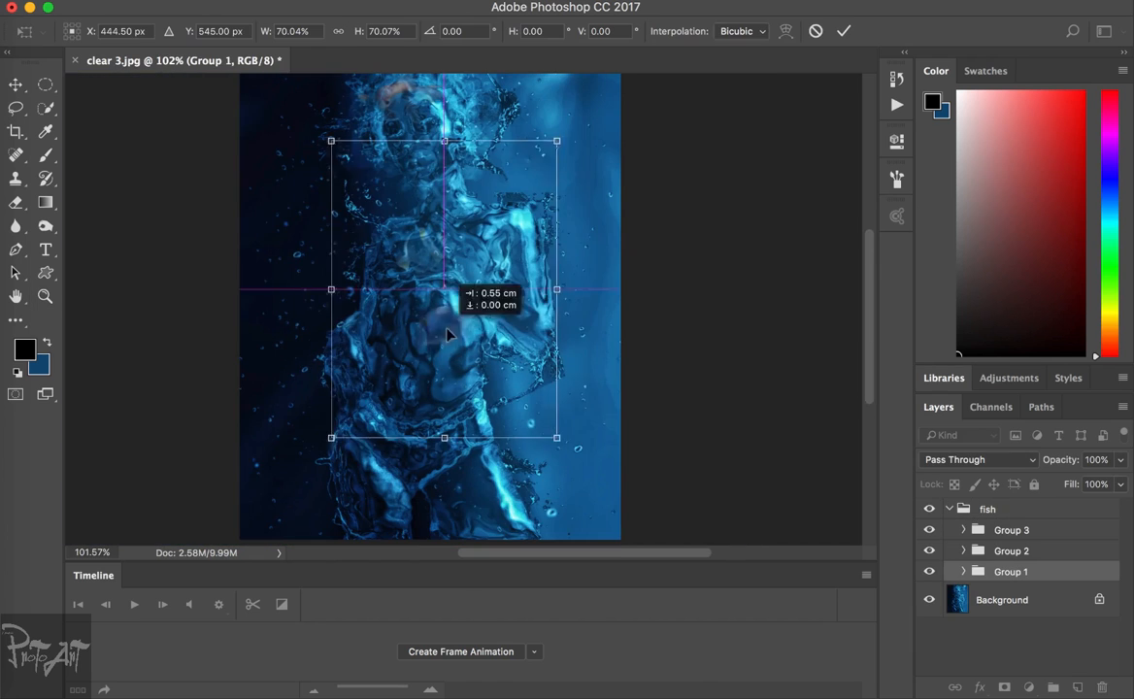
# - Move Group 1, scaled to about 70%, into the figure's belly at X 350.50 px, Y 598.00 px, and apply the transform
pyautogui.moveTo(414, 409); pyautogui.dragTo(407, 351)
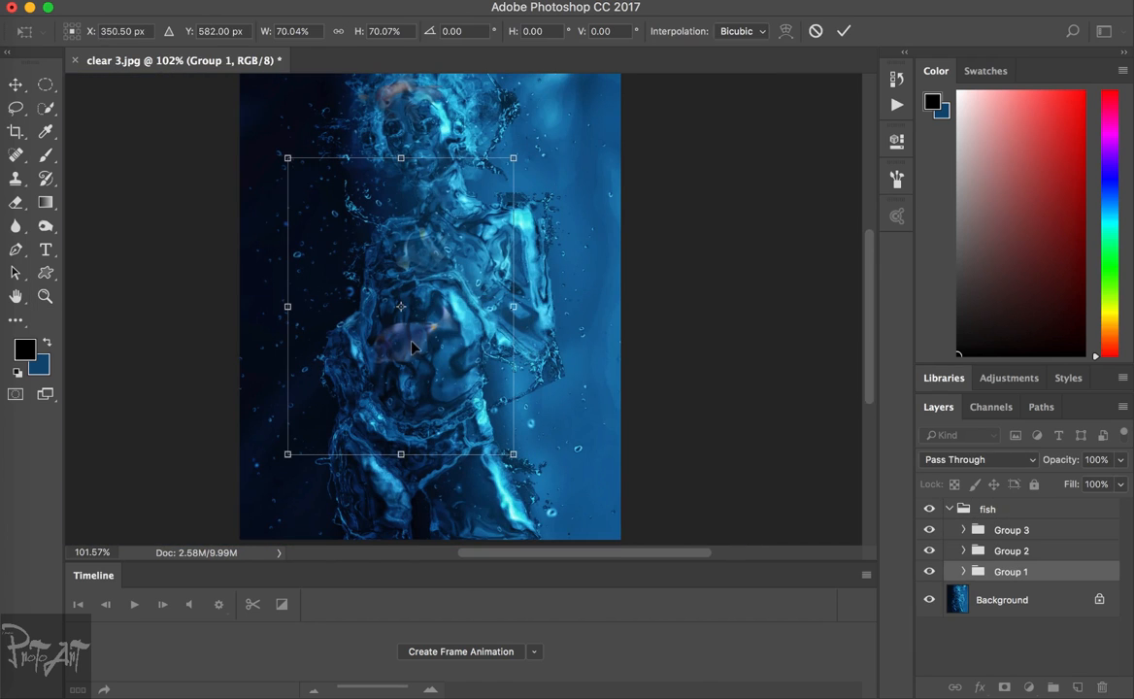
pyautogui.moveTo(431, 269)
pyautogui.mouseDown()
pyautogui.moveTo(463, 256)
pyautogui.moveTo(431, 277)
pyautogui.mouseUp()
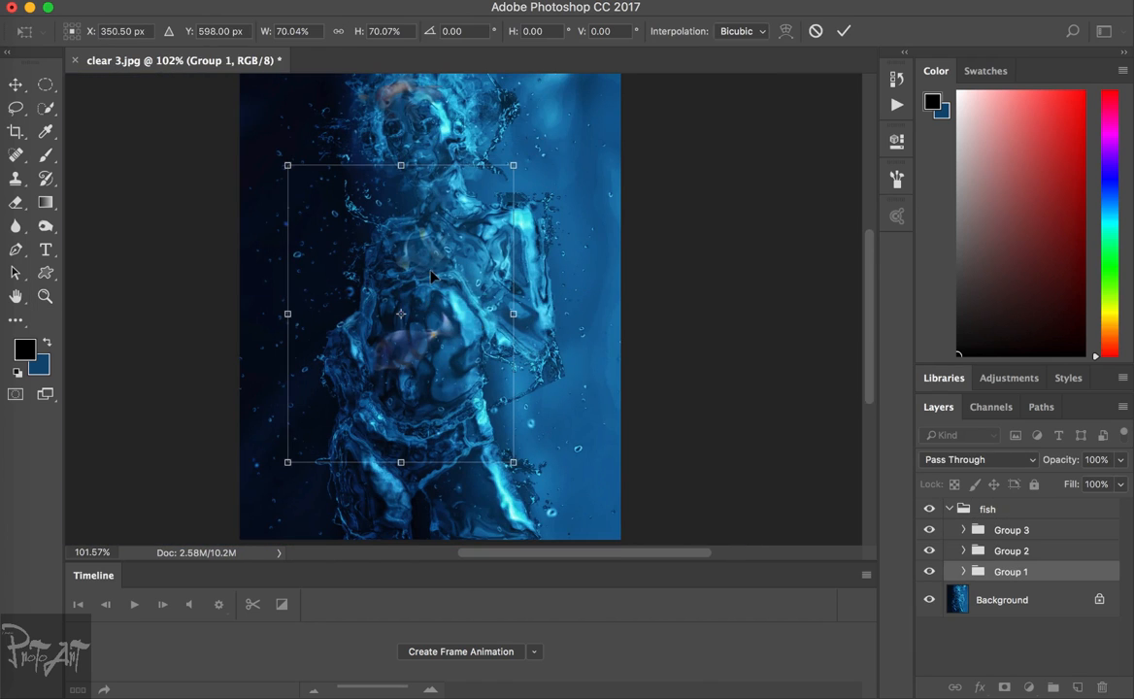
pyautogui.press('Return')
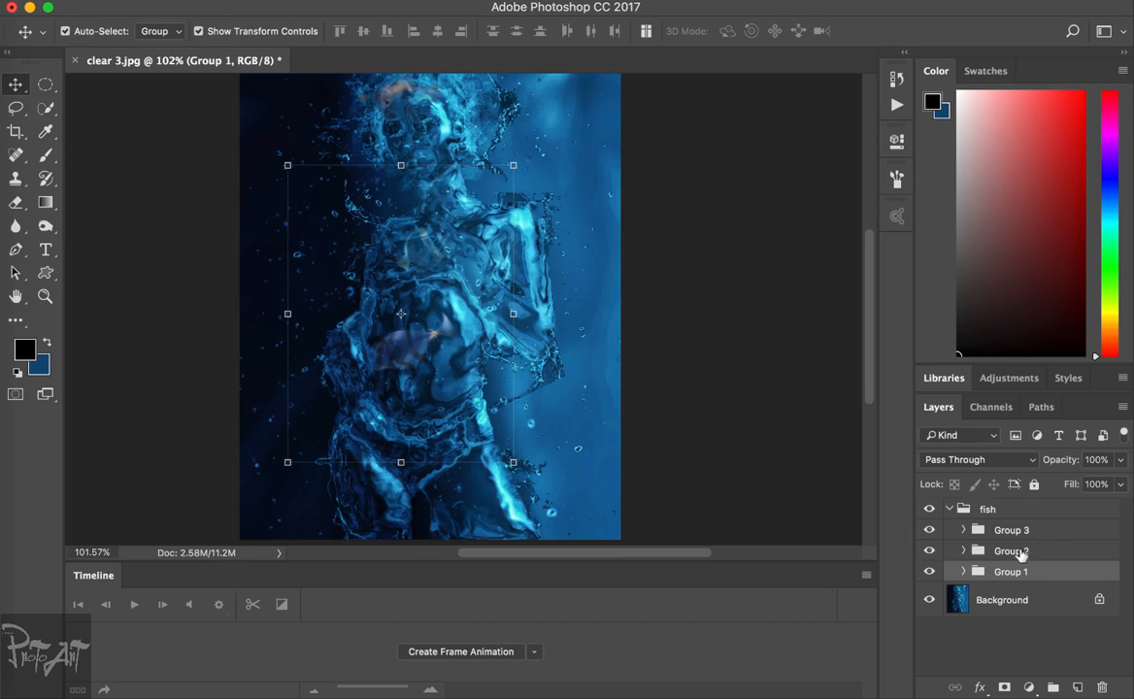
# - Compare the image with Group 2 hidden and shown, and reselect Group 1
pyautogui.click(1015, 551)
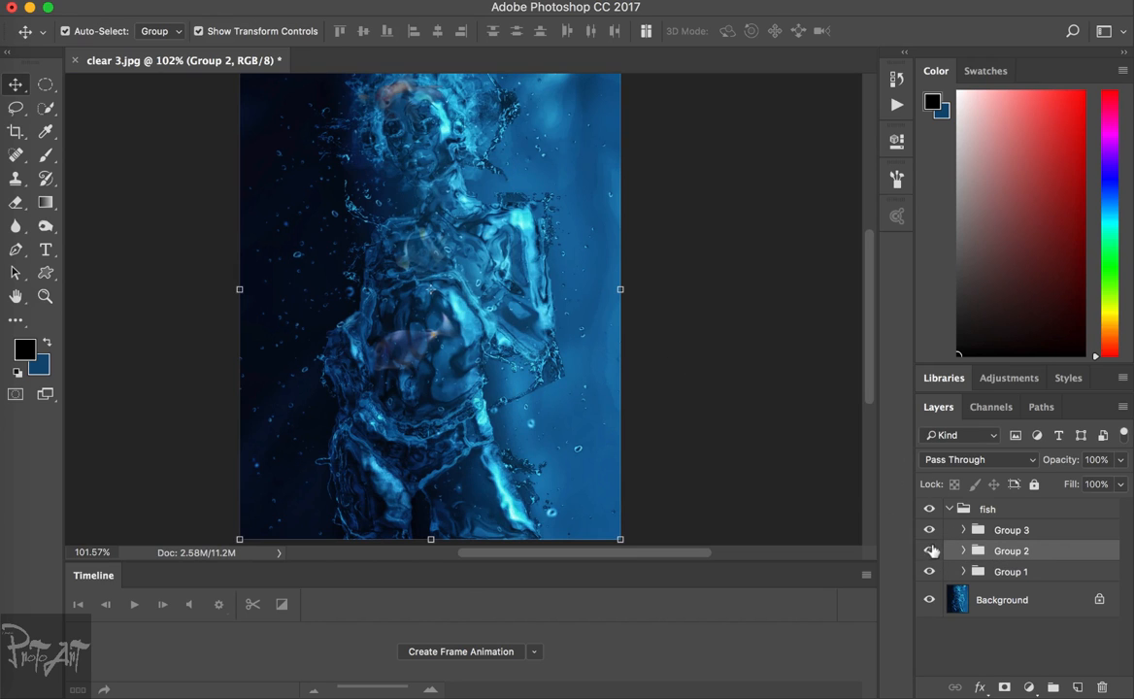
pyautogui.click(929, 551)
pyautogui.click(929, 550)
pyautogui.click(1010, 571)
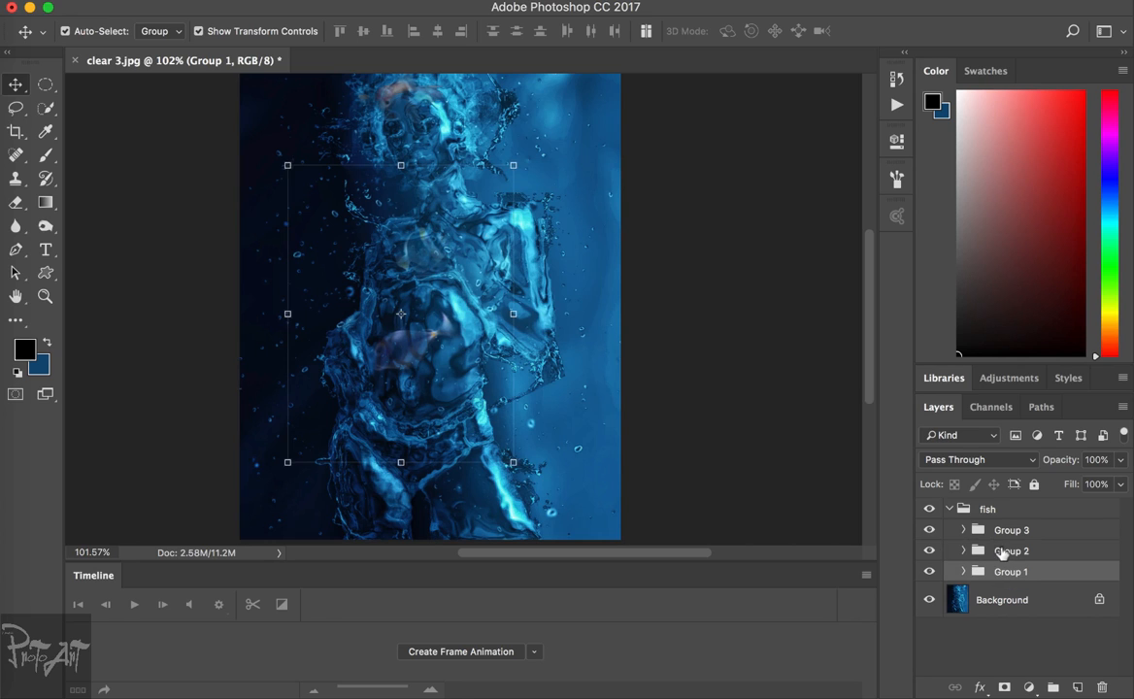
# - Expand Group 2 and shift its fish right and slightly down inside the figure's chest
pyautogui.click(1011, 551)
pyautogui.moveTo(435, 264); pyautogui.dragTo(390, 242)
pyautogui.click(1006, 552)
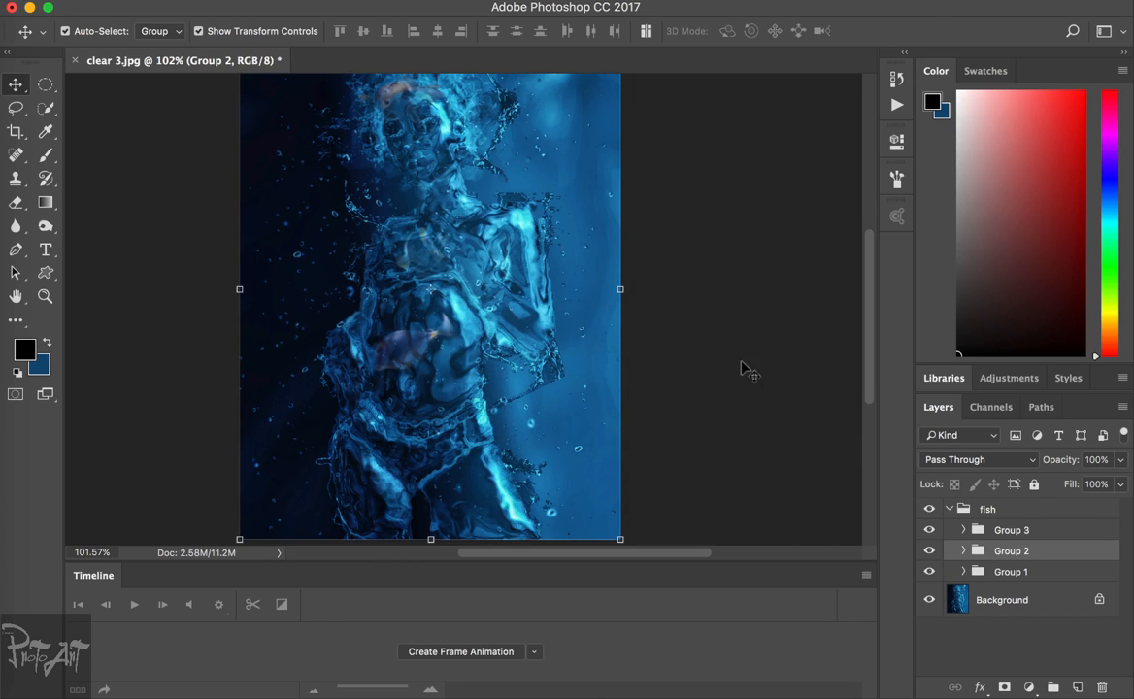
pyautogui.click(964, 551)
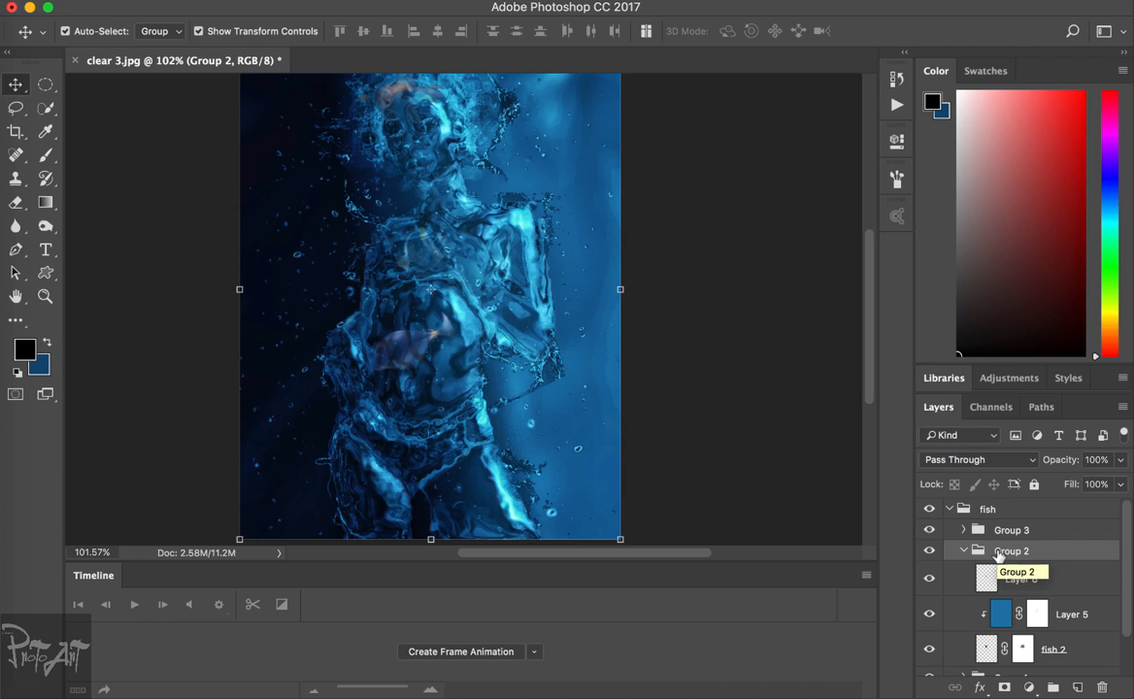
pyautogui.hotkey('shift', 'Right')
pyautogui.hotkey('shift', 'Right')
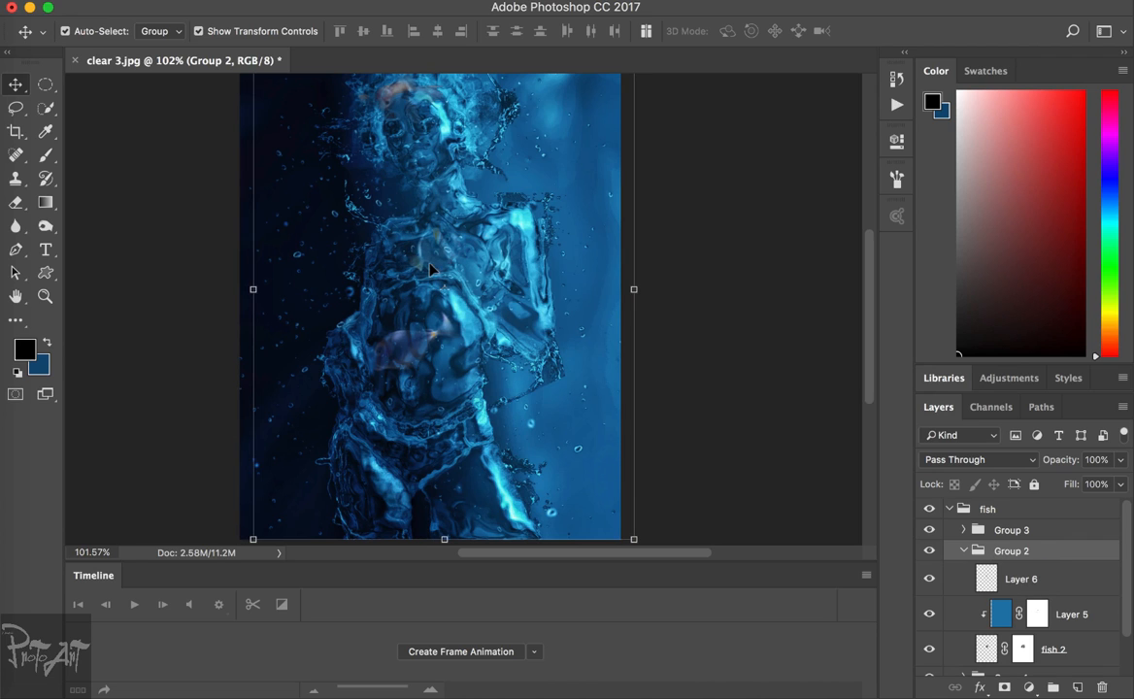
pyautogui.moveTo(392, 239); pyautogui.dragTo(403, 241)
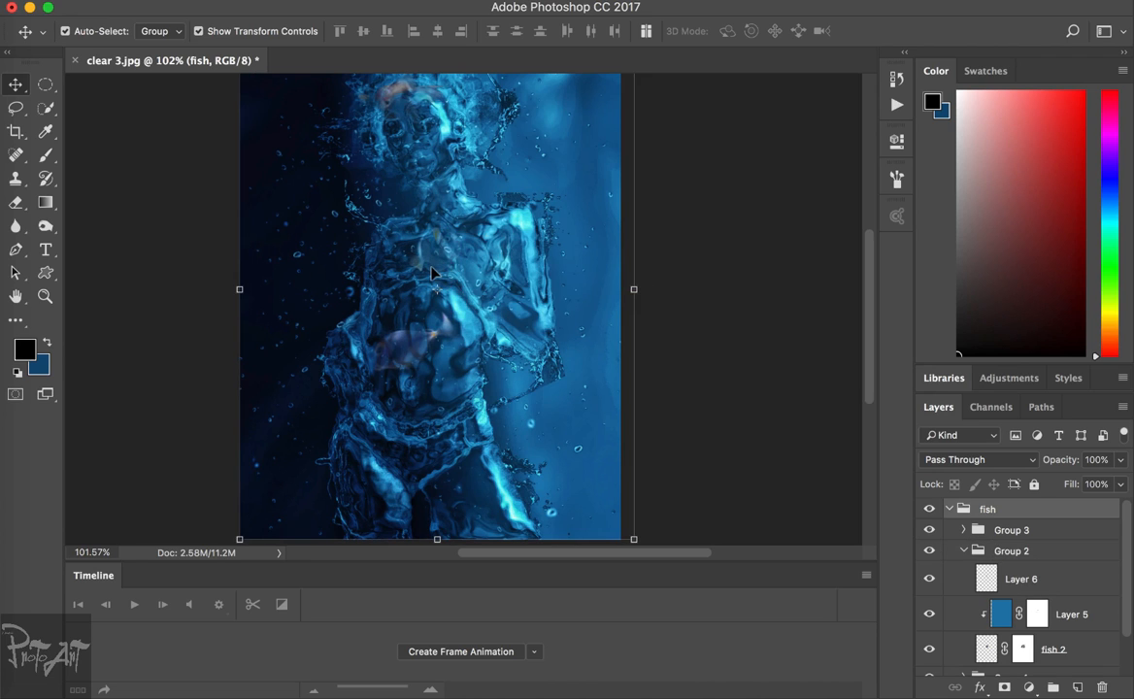
pyautogui.click(1011, 552)
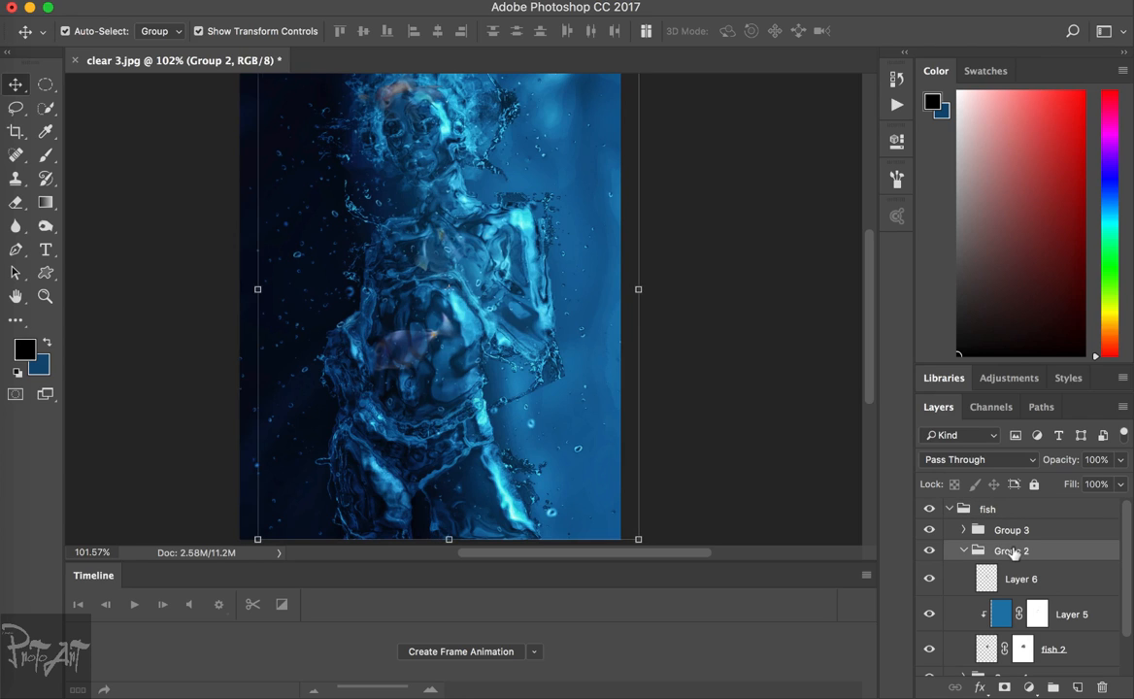
pyautogui.hotkey('shift', 'Right')
pyautogui.hotkey('shift', 'Down')
pyautogui.hotkey('shift', 'Down')
pyautogui.hotkey('shift', 'Down')
pyautogui.hotkey('shift', 'Down')
pyautogui.hotkey('shift', 'Down')
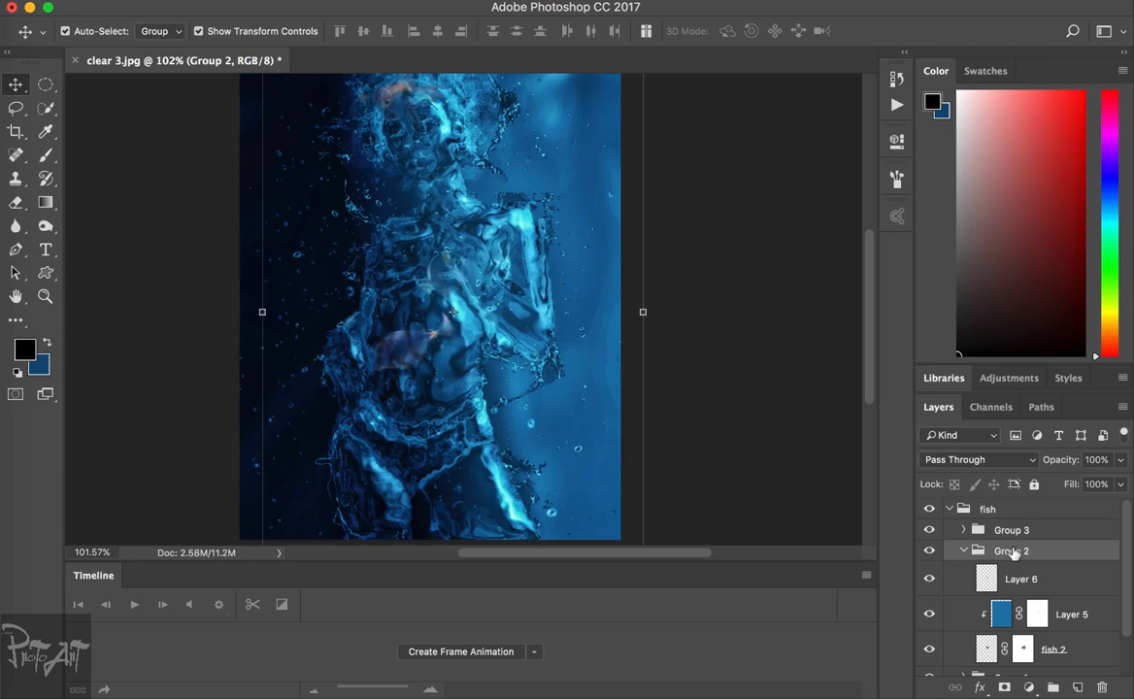
# - Try Group 2's fish farther left and down, over the figure's lower belly
pyautogui.hotkey('shift', 'Left')
pyautogui.hotkey('shift', 'Left')
pyautogui.hotkey('shift', 'Left')
pyautogui.hotkey('shift', 'Left')
pyautogui.hotkey('shift', 'Left')
pyautogui.press('Down')
pyautogui.press('Down')
pyautogui.press('Down')
pyautogui.press('Down')
pyautogui.press('Down')
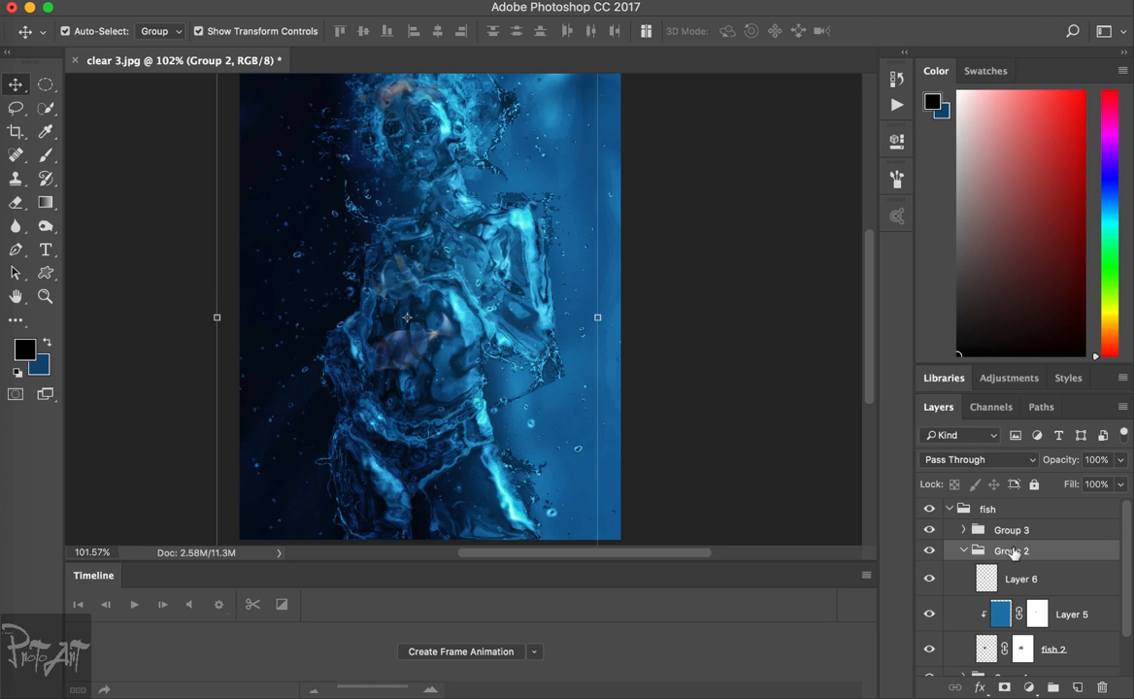
pyautogui.hotkey('shift', 'Down')
pyautogui.hotkey('shift', 'Down')
pyautogui.hotkey('shift', 'Down')
pyautogui.hotkey('shift', 'Down')
pyautogui.hotkey('shift', 'Down')
pyautogui.hotkey('shift', 'Down')
pyautogui.hotkey('shift', 'Down')
pyautogui.hotkey('shift', 'Down')
pyautogui.hotkey('shift', 'Down')
pyautogui.hotkey('shift', 'Down')
pyautogui.hotkey('shift', 'Down')
pyautogui.hotkey('shift', 'Down')
pyautogui.hotkey('shift', 'Down')
pyautogui.hotkey('shift', 'Down')
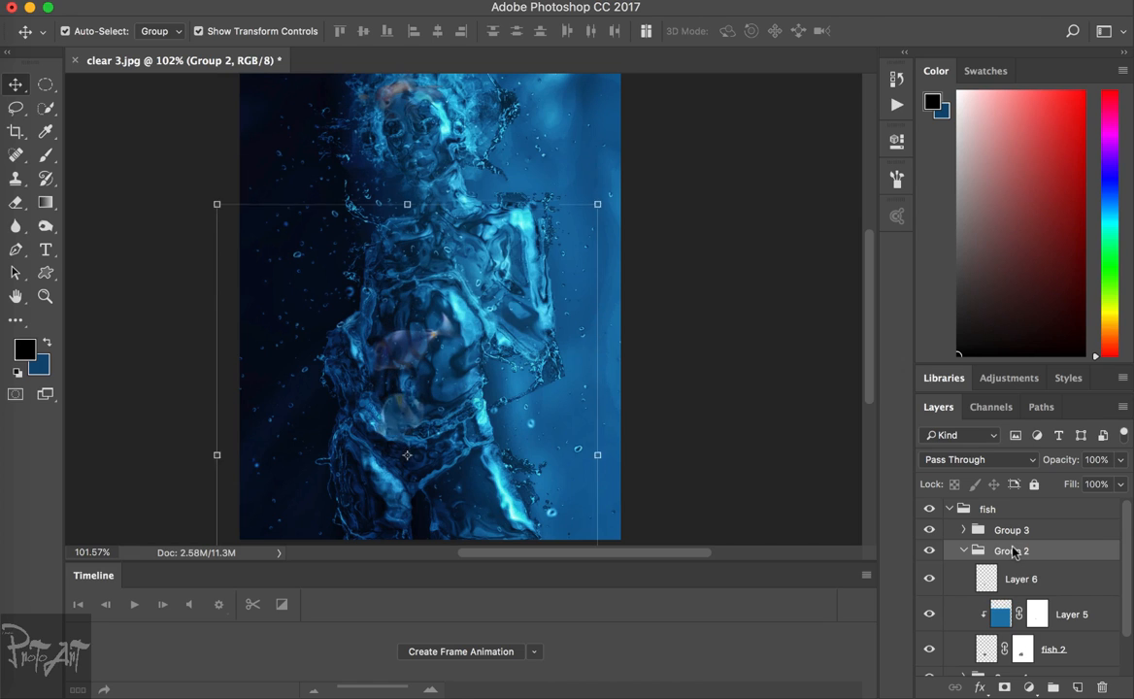
# - Try Group 2's fish farther down and right, over the figure's upper thigh
pyautogui.hotkey('shift', 'Down')
pyautogui.hotkey('shift', 'Down')
pyautogui.hotkey('shift', 'Down')
pyautogui.hotkey('shift', 'Down')
pyautogui.hotkey('shift', 'Down')
pyautogui.hotkey('shift', 'Down')
pyautogui.hotkey('shift', 'Right')
pyautogui.hotkey('shift', 'Right')
pyautogui.hotkey('shift', 'Right')
pyautogui.hotkey('shift', 'Right')
pyautogui.hotkey('shift', 'Right')
pyautogui.hotkey('shift', 'Right')
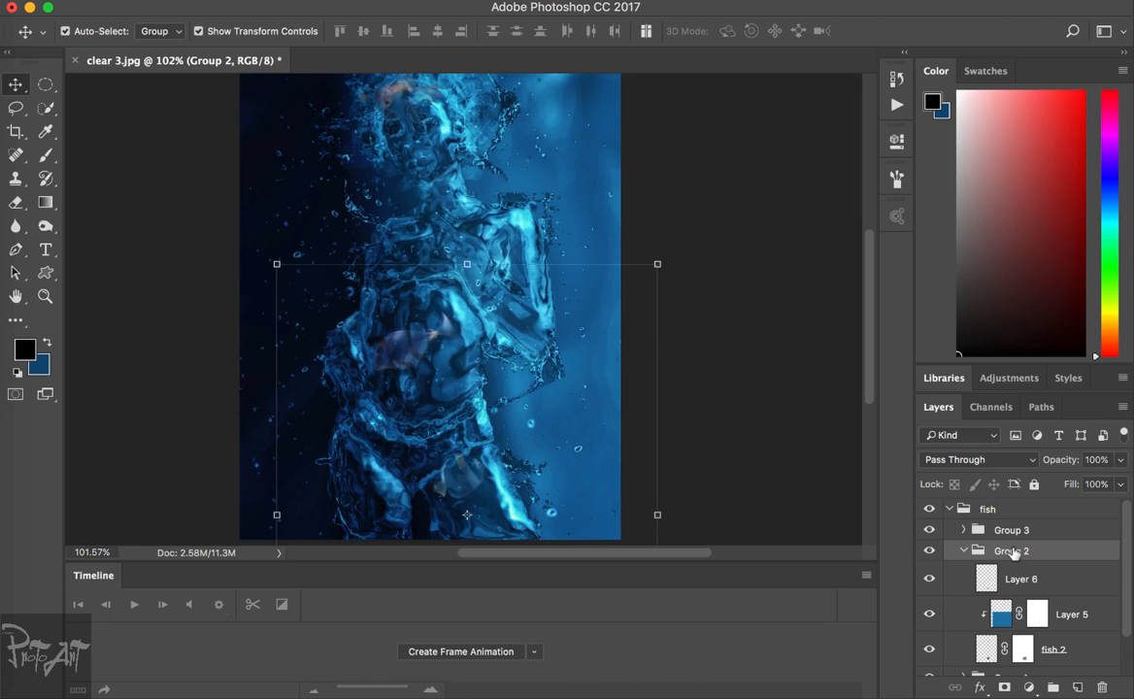
pyautogui.hotkey('shift', 'Down')
pyautogui.hotkey('shift', 'Down')
pyautogui.hotkey('shift', 'Down')
pyautogui.hotkey('shift', 'Down')
# - Move Group 2's fish back up to the upper chest, beside the figure's bent arm
pyautogui.hotkey('shift', 'Up')
pyautogui.hotkey('shift', 'Up')
pyautogui.hotkey('shift', 'Up')
pyautogui.hotkey('shift', 'Up')
pyautogui.hotkey('shift', 'Up')
pyautogui.hotkey('shift', 'Up')
pyautogui.hotkey('shift', 'Up')
pyautogui.hotkey('shift', 'Up')
pyautogui.hotkey('shift', 'Up')
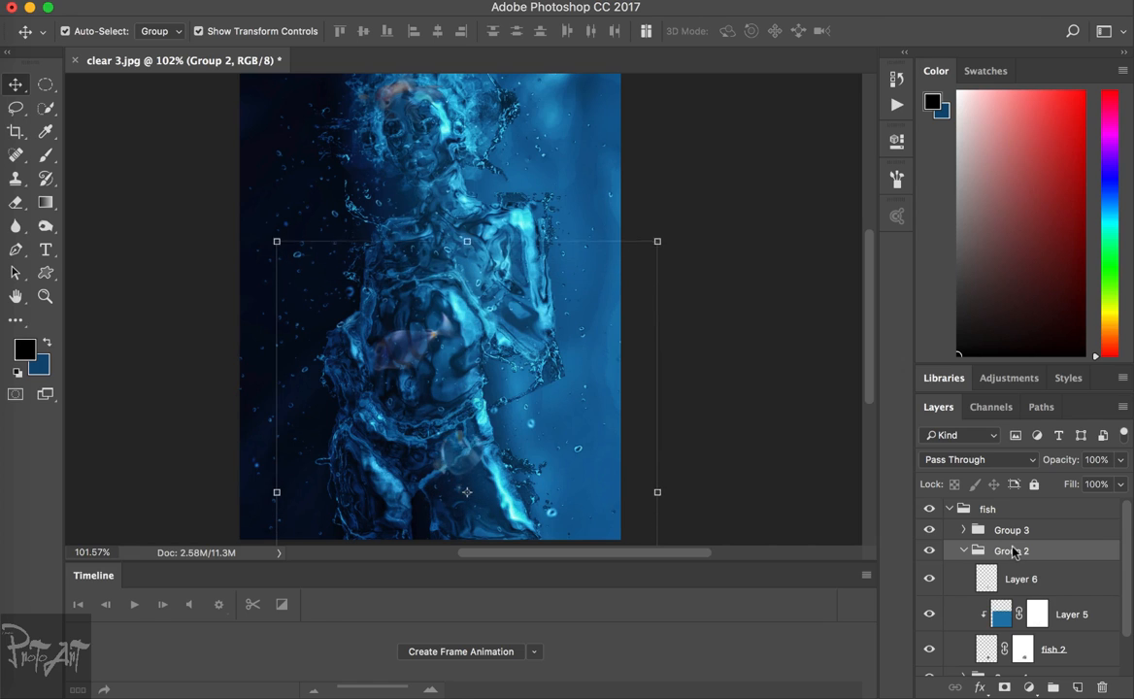
pyautogui.hotkey('shift', 'Up')
pyautogui.hotkey('shift', 'Up')
pyautogui.hotkey('shift', 'Up')
pyautogui.hotkey('shift', 'Up')
pyautogui.hotkey('shift', 'Up')
pyautogui.hotkey('shift', 'Up')
pyautogui.hotkey('shift', 'Up')
pyautogui.hotkey('shift', 'Up')
pyautogui.hotkey('shift', 'Up')
pyautogui.hotkey('shift', 'Up')
pyautogui.hotkey('shift', 'Up')
pyautogui.hotkey('shift', 'Up')
pyautogui.hotkey('shift', 'Up')
pyautogui.hotkey('shift', 'Up')
pyautogui.hotkey('shift', 'Up')
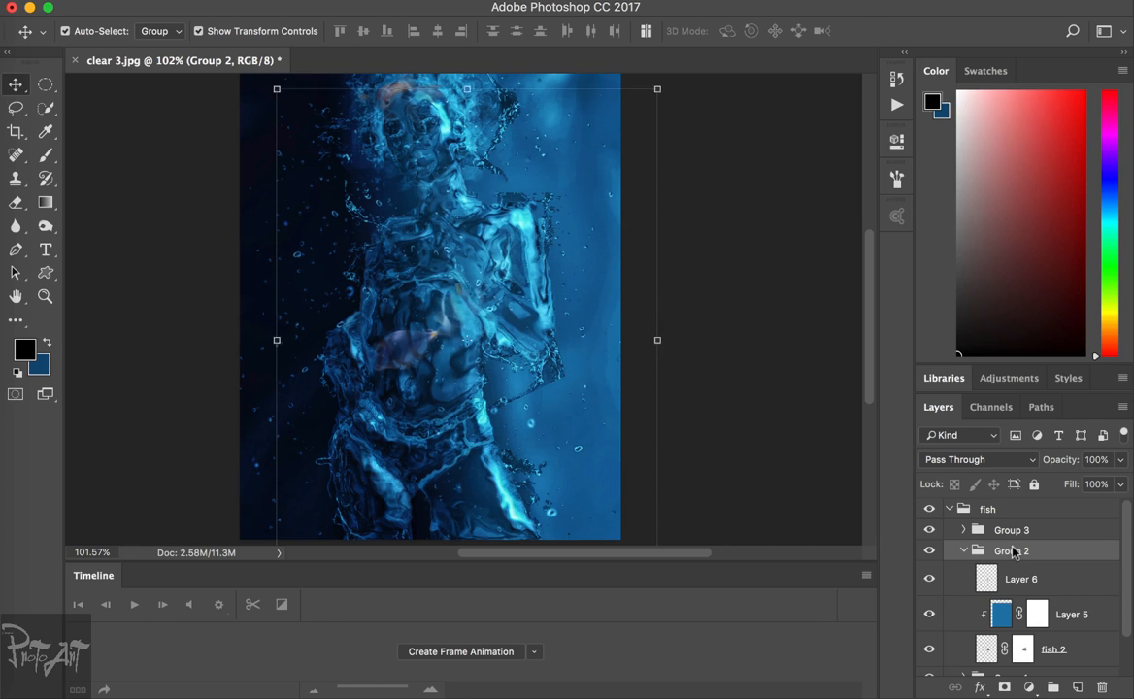
pyautogui.hotkey('shift', 'Up')
pyautogui.hotkey('shift', 'Up')
pyautogui.hotkey('shift', 'Up')
pyautogui.hotkey('shift', 'Up')
pyautogui.hotkey('shift', 'Up')
pyautogui.hotkey('shift', 'Up')
pyautogui.hotkey('shift', 'Up')
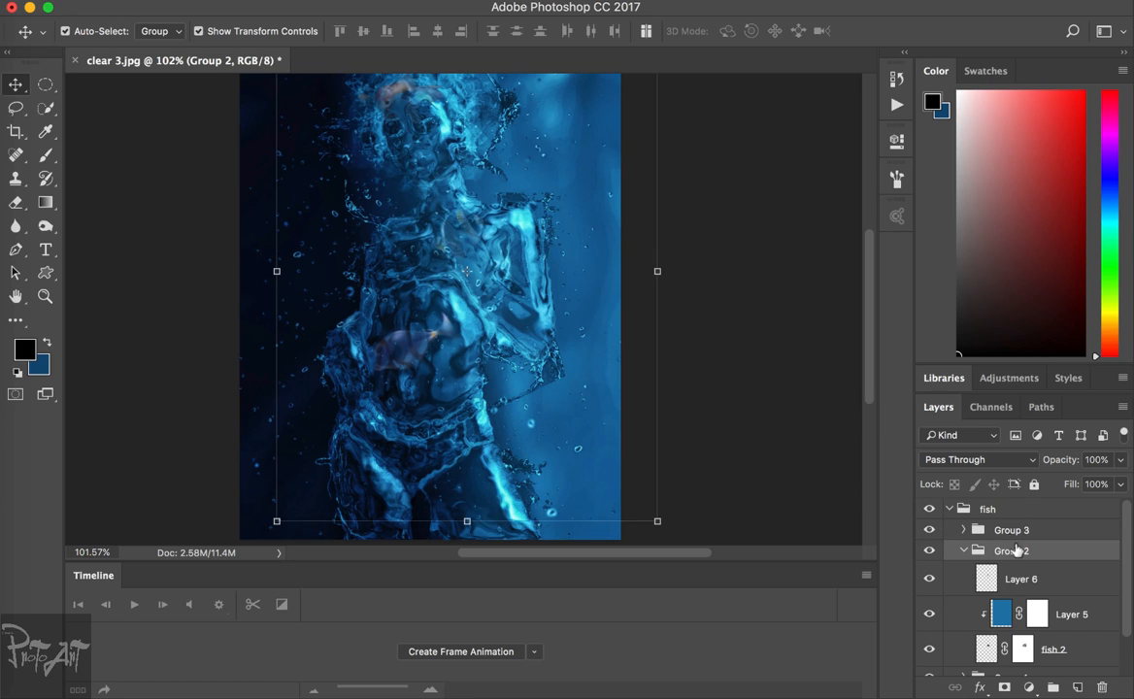
# - Collapse Group 2, then move Group 3's fish slightly right and down from the forehead onto the figure's face
pyautogui.hotkey('alt', ']')
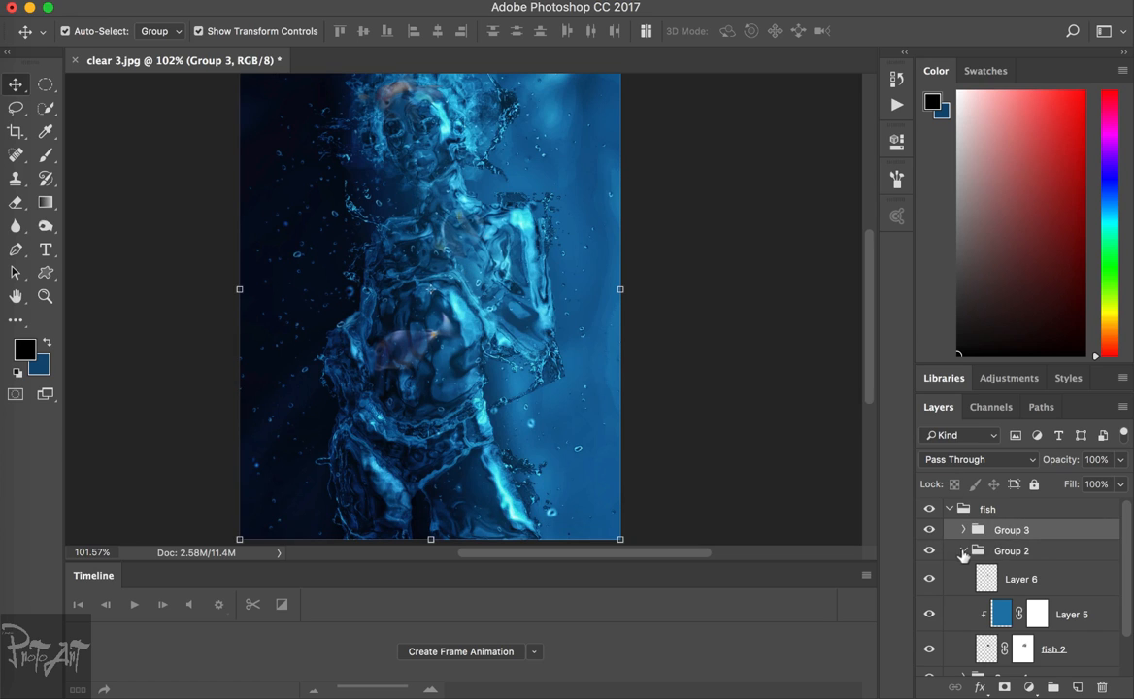
pyautogui.click(963, 551)
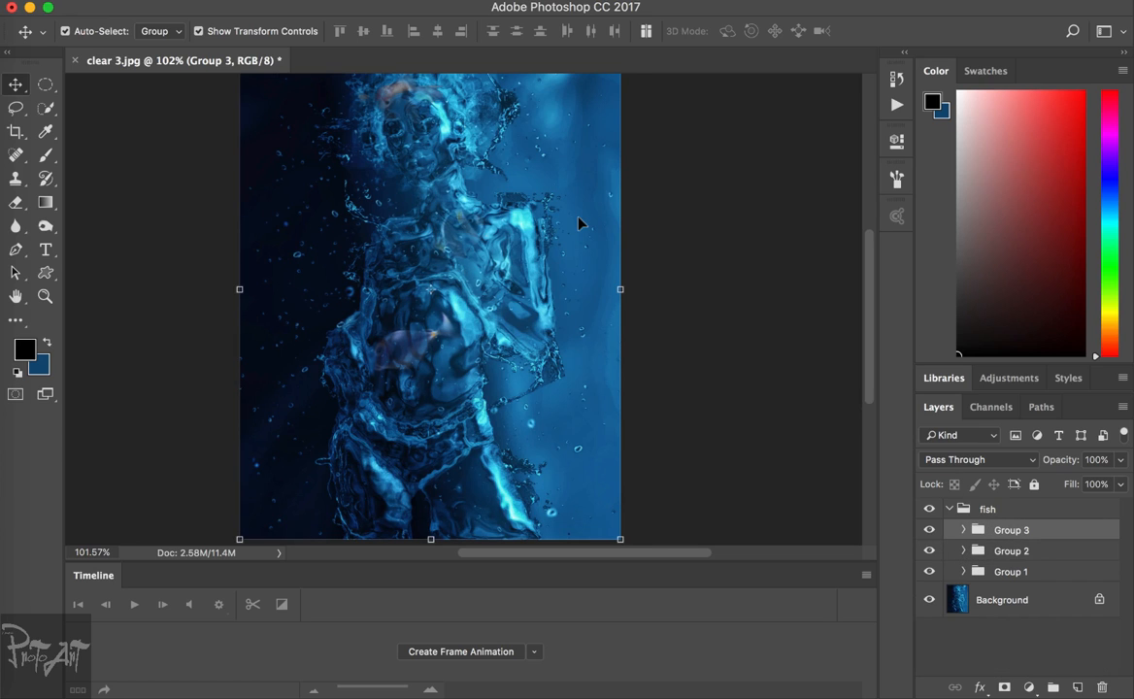
pyautogui.scroll(5, 527, 197)
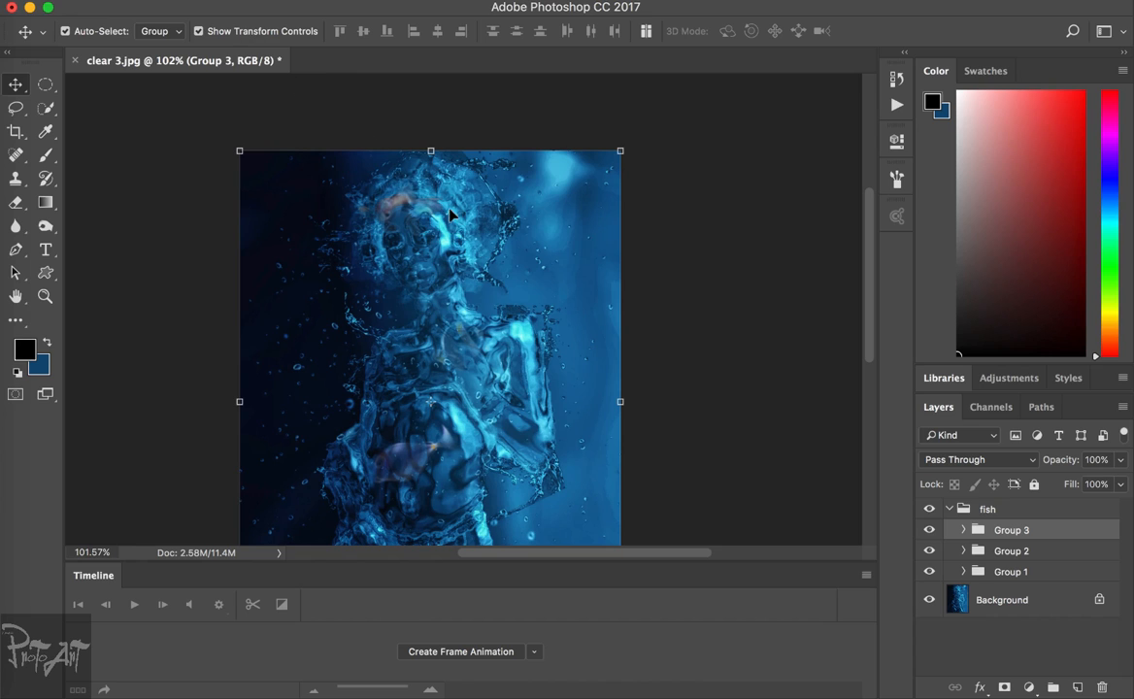
pyautogui.press('Right')
pyautogui.press('Right')
pyautogui.press('Right')
pyautogui.press('Right')
pyautogui.press('Right')
pyautogui.press('Right')
pyautogui.press('Right')
pyautogui.press('Right')
pyautogui.press('Right')
pyautogui.press('Right')
pyautogui.press('Right')
pyautogui.press('Right')
pyautogui.press('Right')
pyautogui.press('Right')
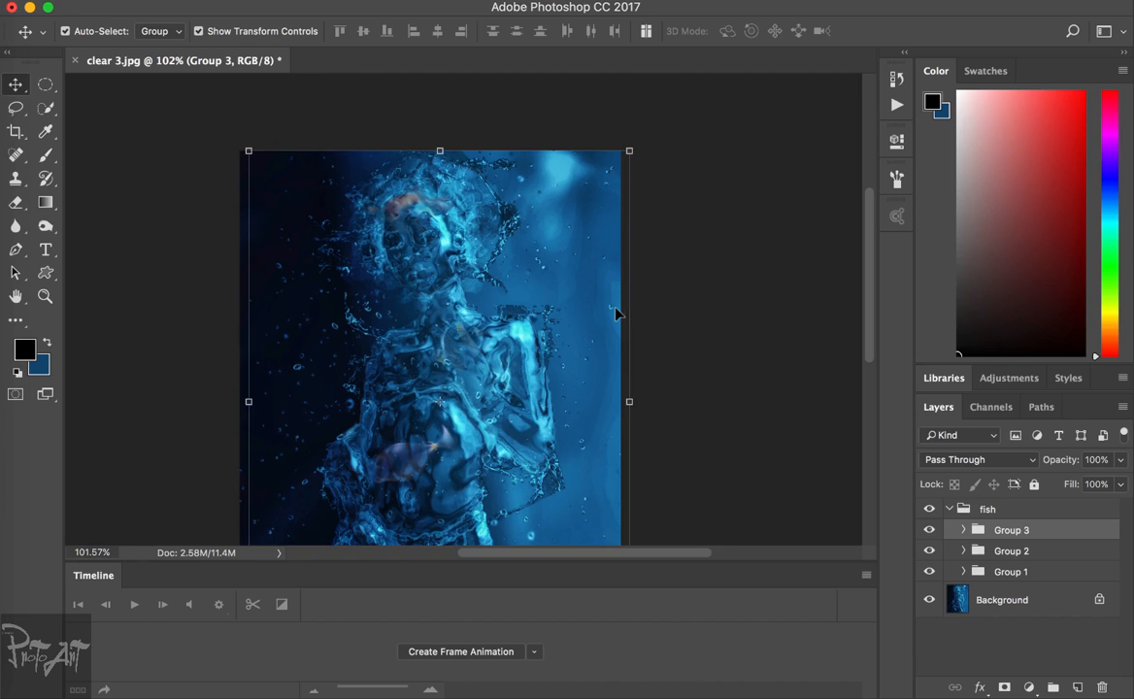
pyautogui.press('Down')
pyautogui.press('Down')
pyautogui.press('Down')
pyautogui.press('Down')
pyautogui.press('Down')
pyautogui.press('Down')
pyautogui.press('Down')
pyautogui.press('Down')
pyautogui.press('Down')
pyautogui.press('Down')
pyautogui.press('Down')
pyautogui.press('Down')
pyautogui.press('Down')
pyautogui.press('Down')
pyautogui.press('Down')
pyautogui.press('Down')
pyautogui.press('Down')
pyautogui.press('Down')
pyautogui.press('Down')
pyautogui.press('Down')
pyautogui.press('Down')
pyautogui.press('Down')
pyautogui.press('Down')
pyautogui.press('Down')
pyautogui.press('Down')
pyautogui.press('Down')
pyautogui.press('Down')
pyautogui.press('Down')
pyautogui.press('Down')
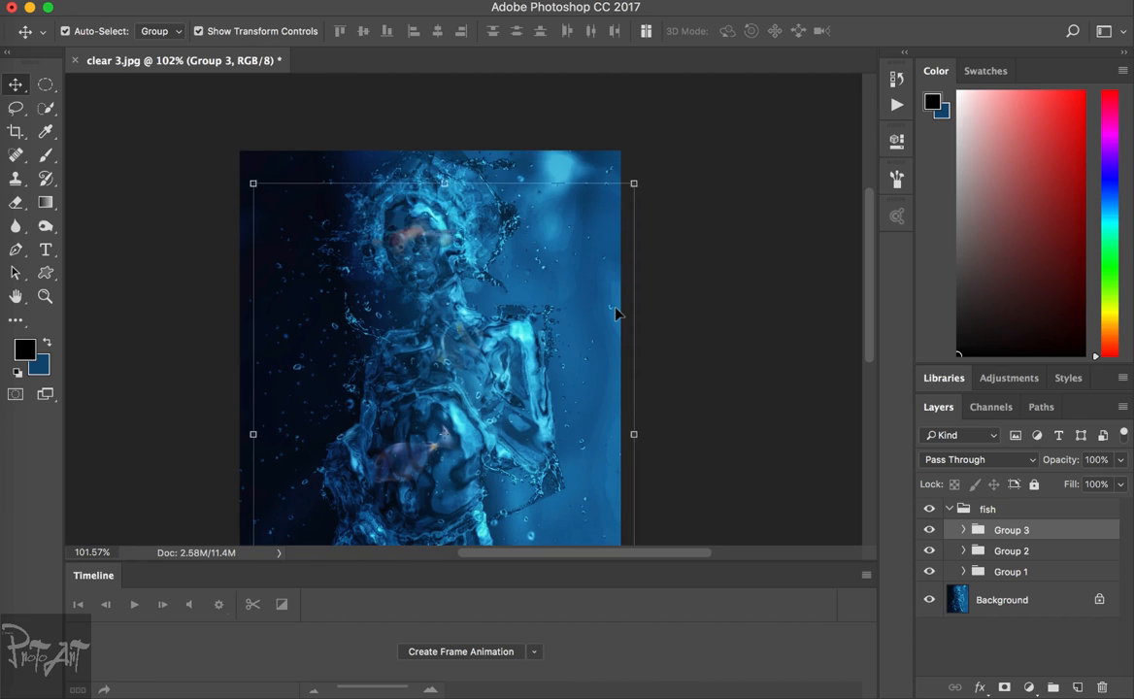
# - Try nudging Group 3's fish slightly higher and a little left on the figure's face
pyautogui.press('Up')
pyautogui.press('Up')
pyautogui.press('Up')
pyautogui.press('Up')
pyautogui.press('Up')
pyautogui.press('Up')
pyautogui.press('Up')
pyautogui.press('Up')
pyautogui.press('Up')
pyautogui.press('Up')
pyautogui.press('Up')
pyautogui.press('Up')
pyautogui.press('Up')
pyautogui.press('Up')
pyautogui.press('Up')
pyautogui.press('Up')
pyautogui.press('Up')
pyautogui.press('Up')
pyautogui.press('Up')
pyautogui.press('Up')
pyautogui.press('Right')
pyautogui.press('Right')
pyautogui.press('Right')
pyautogui.press('Right')
pyautogui.press('Right')
pyautogui.press('Right')
pyautogui.press('Right')
pyautogui.press('Up')
pyautogui.press('Up')
pyautogui.press('Up')
pyautogui.press('Up')
pyautogui.press('Up')
pyautogui.press('Up')
pyautogui.press('Up')
pyautogui.press('Up')
pyautogui.press('Up')
pyautogui.press('Up')
pyautogui.press('Left')
pyautogui.press('Left')
pyautogui.press('Left')
pyautogui.press('Left')
pyautogui.press('Left')
pyautogui.press('Left')
pyautogui.press('Left')
pyautogui.press('Left')
pyautogui.press('Left')
pyautogui.press('Left')
pyautogui.press('Left')
pyautogui.press('Left')
pyautogui.press('Left')
# - Undo the last repositioning of Group 3, returning its fish to the figure's forehead
pyautogui.press('super+z')
pyautogui.scroll(-5, 603, 350)
pyautogui.hscroll(-4, 603, 351)
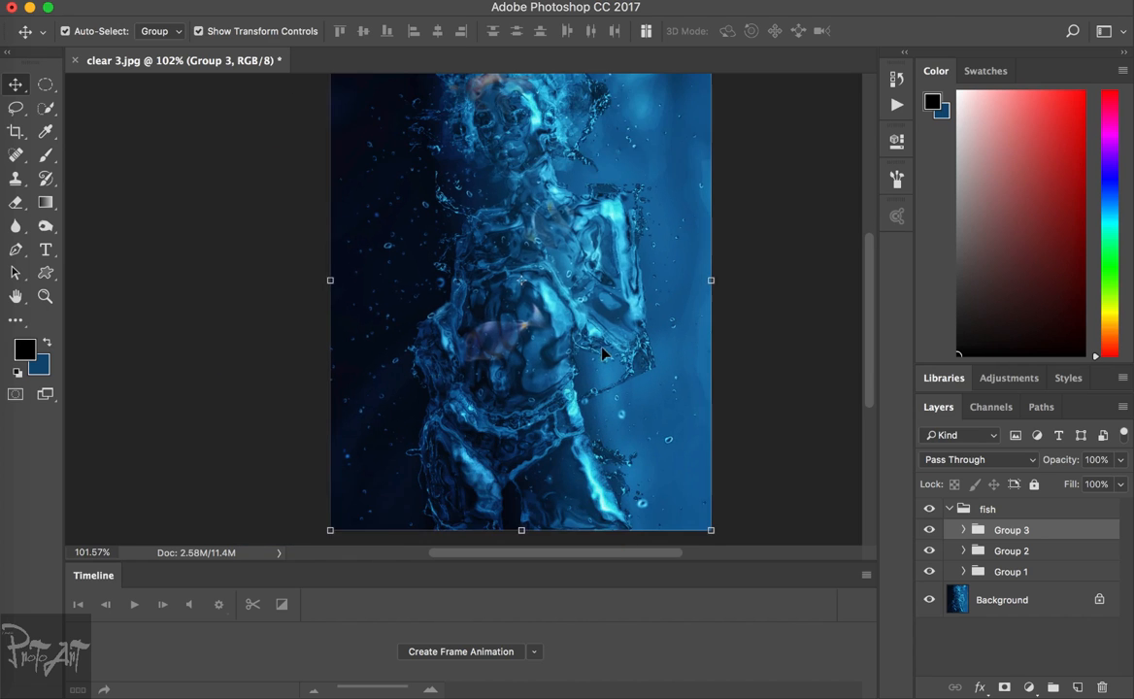
# - Fit the whole image in the document window and open the Timeline panel's options
pyautogui.press('z')
pyautogui.click(487, 31)
pyautogui.click(869, 576)
pyautogui.click(812, 503)
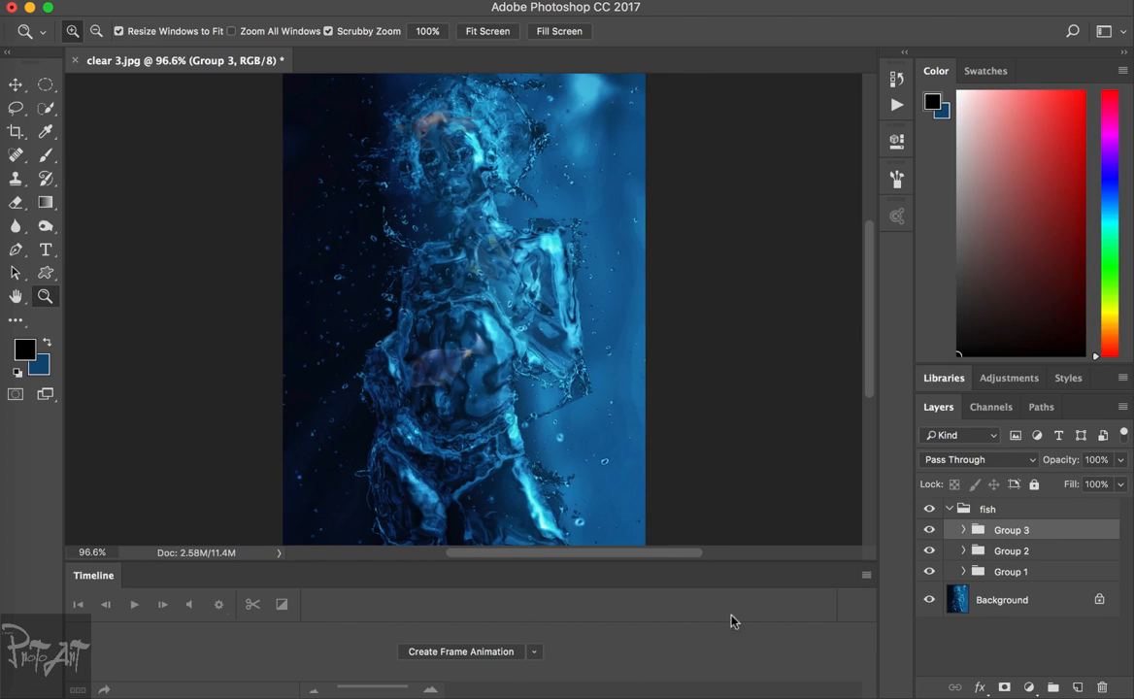